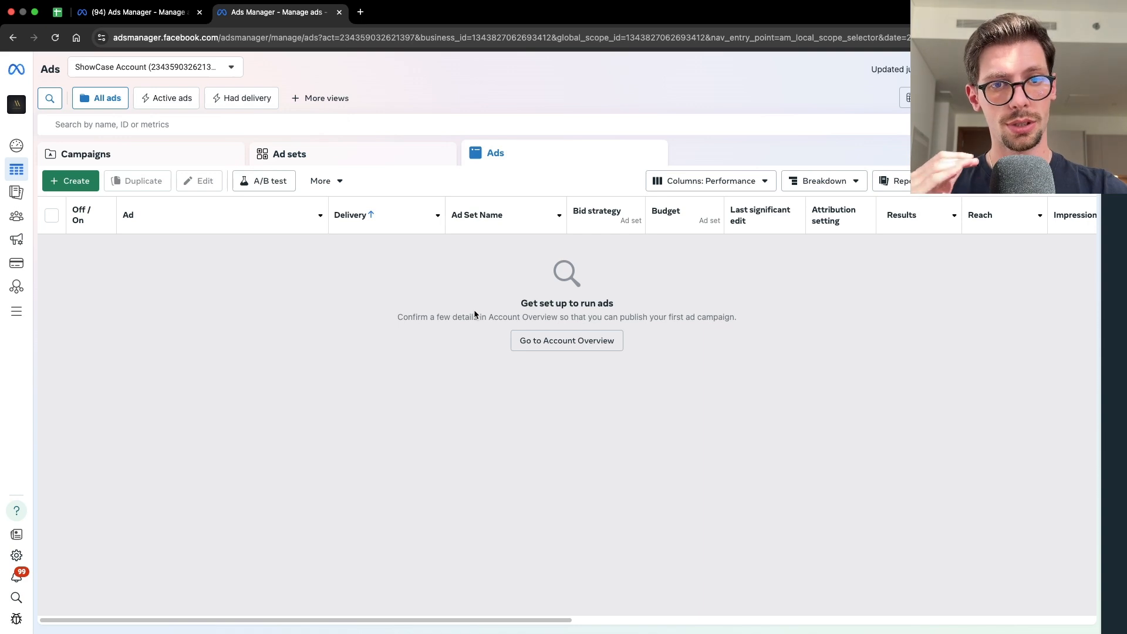
- Create a new campaign with the Sales objective using the manual sales campaign setup
click(166, 154)
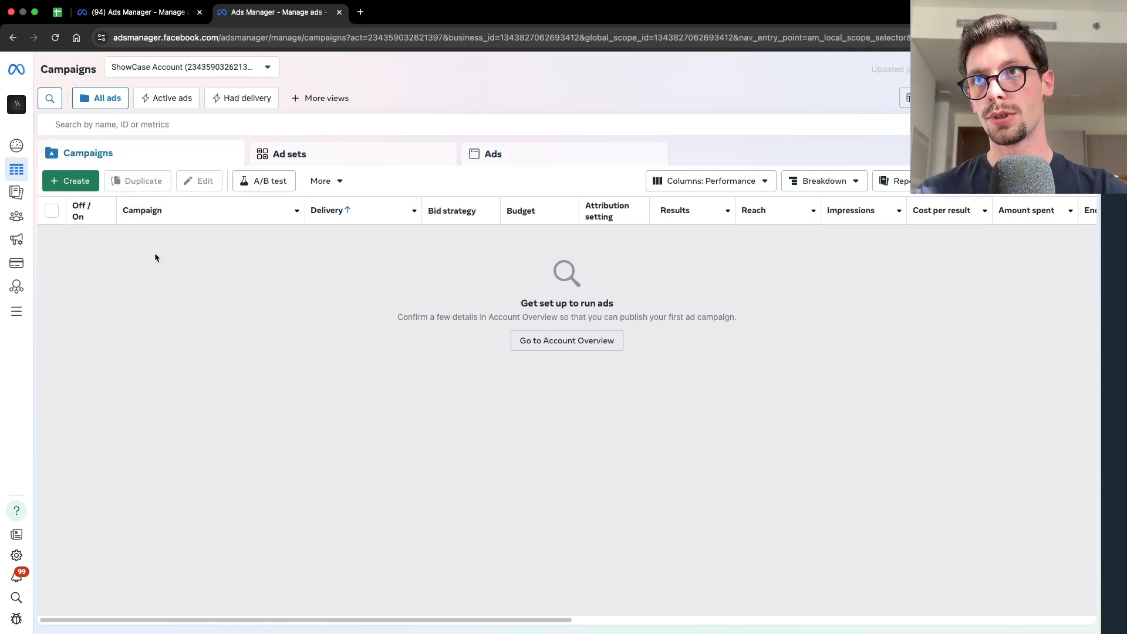
click(74, 182)
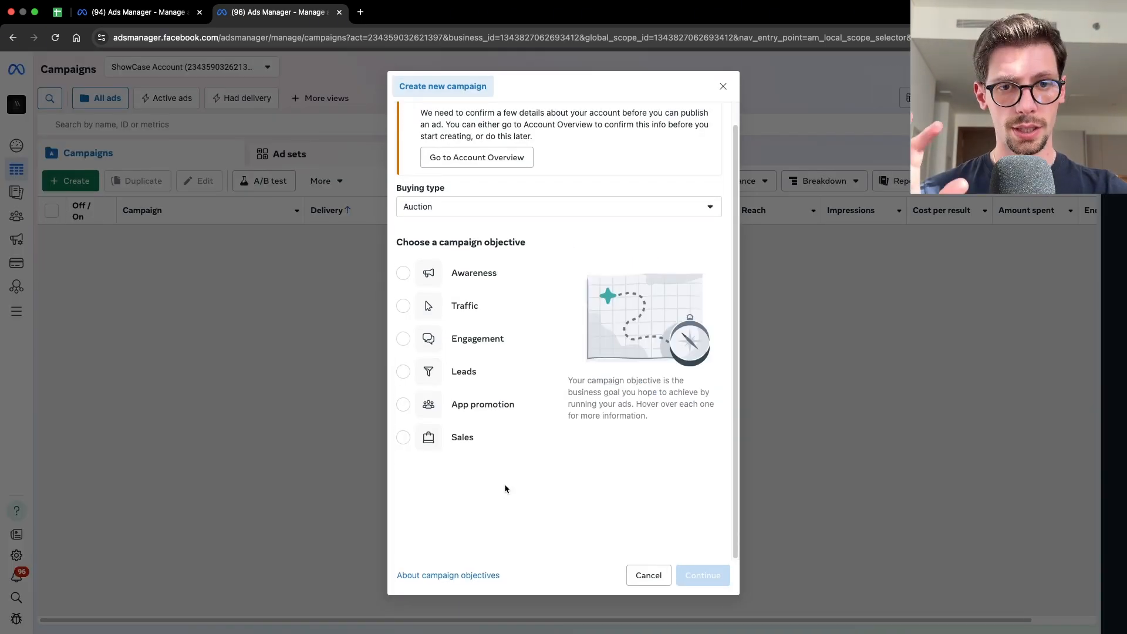
click(476, 445)
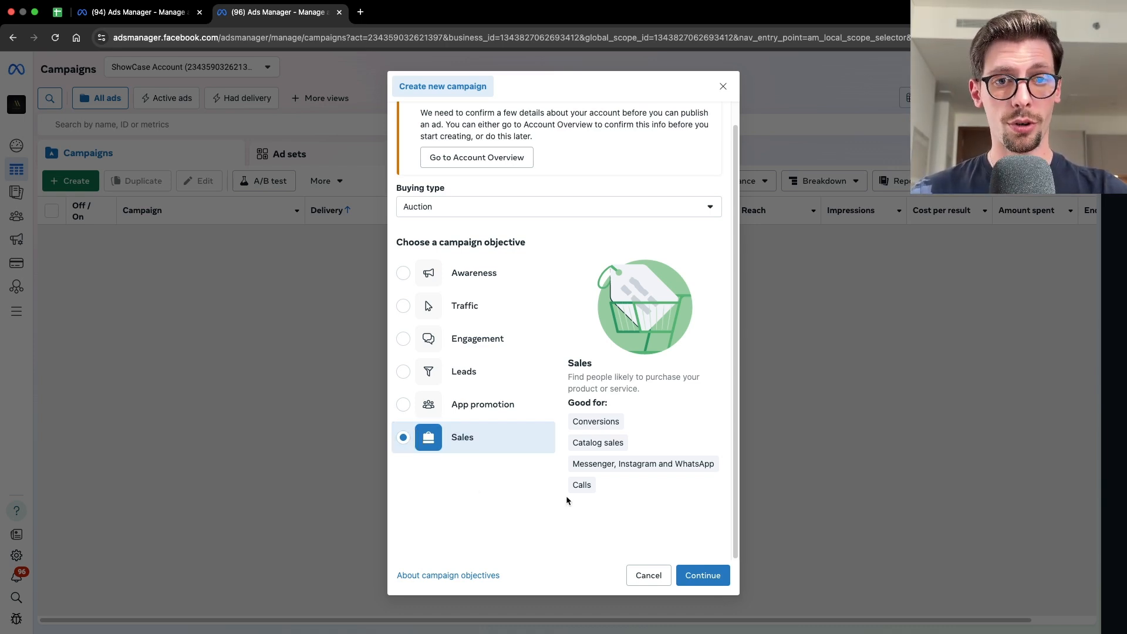
click(719, 575)
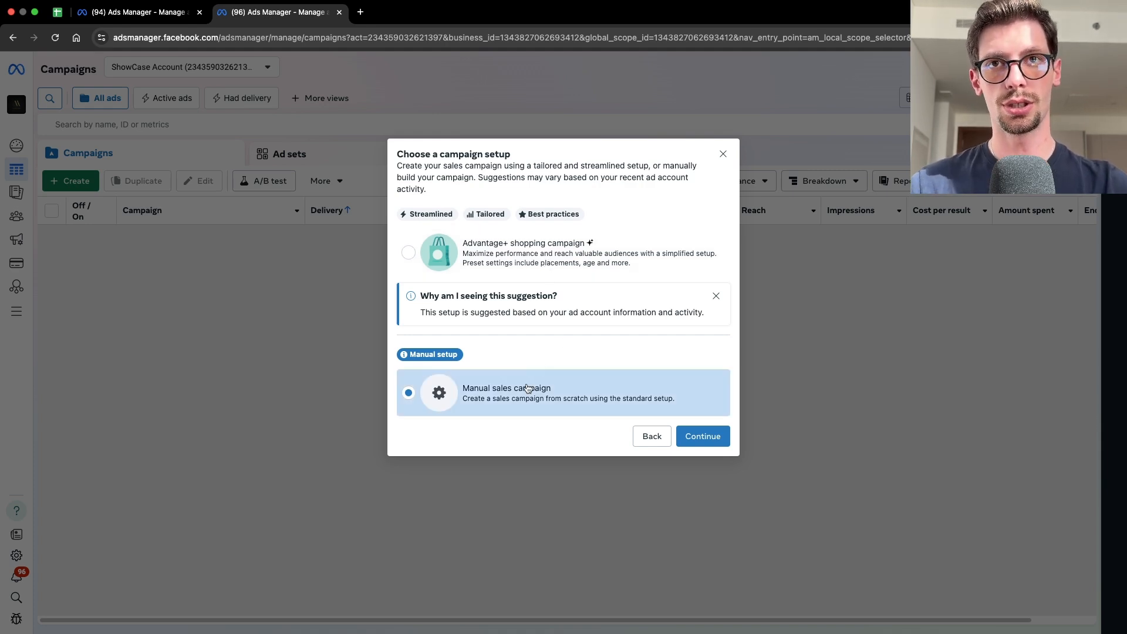
click(698, 436)
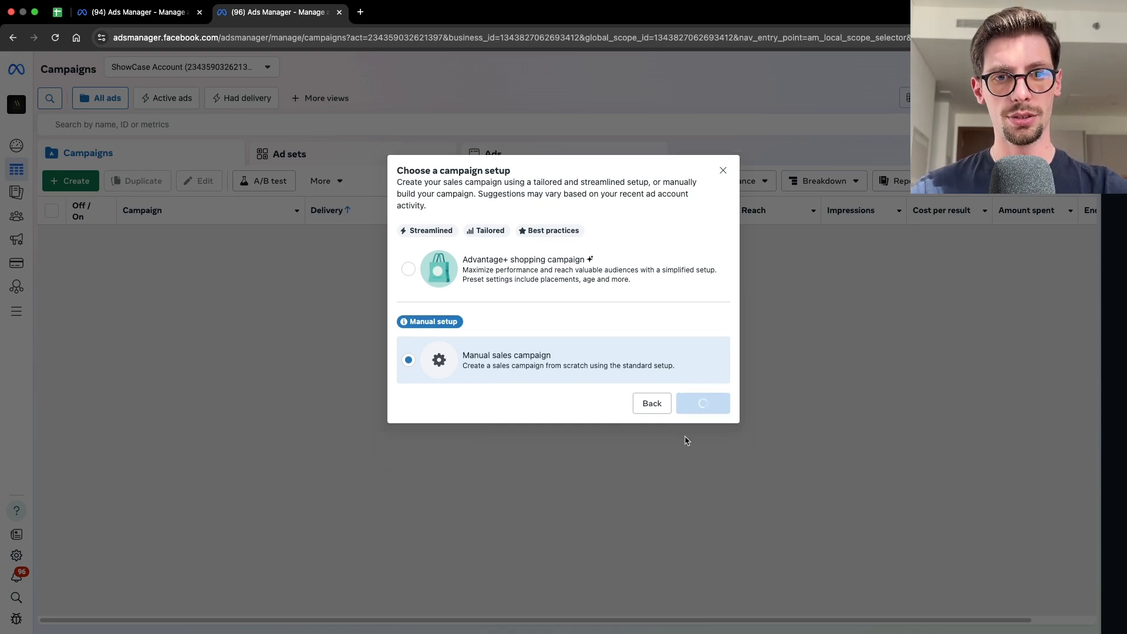
click(226, 451)
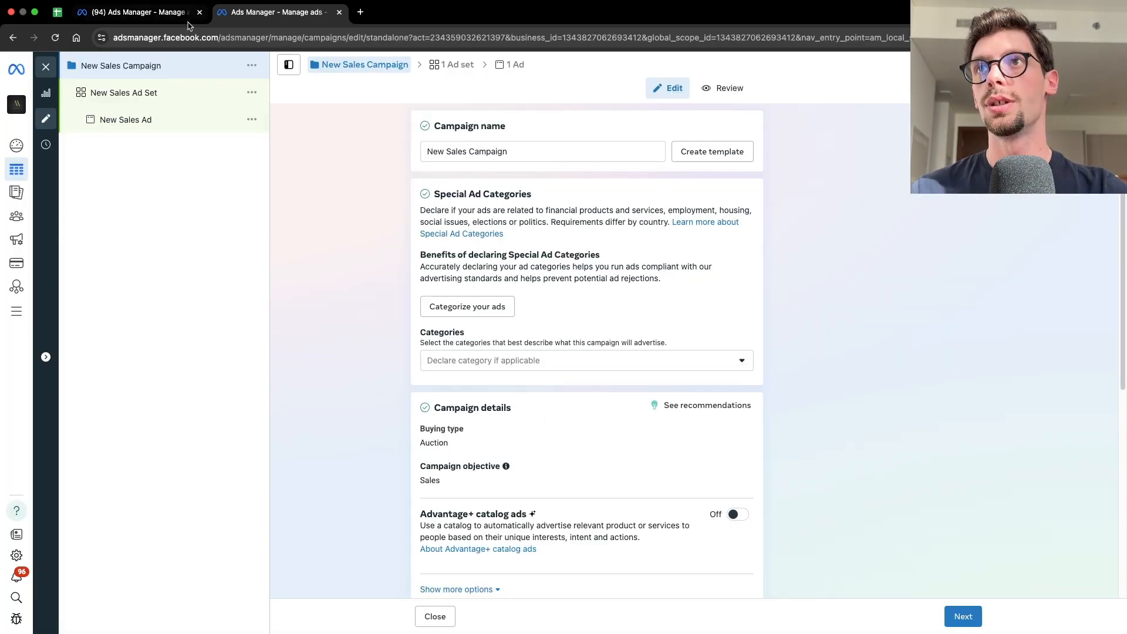
- Return to the campaign level and turn on Advantage campaign budget
click(156, 119)
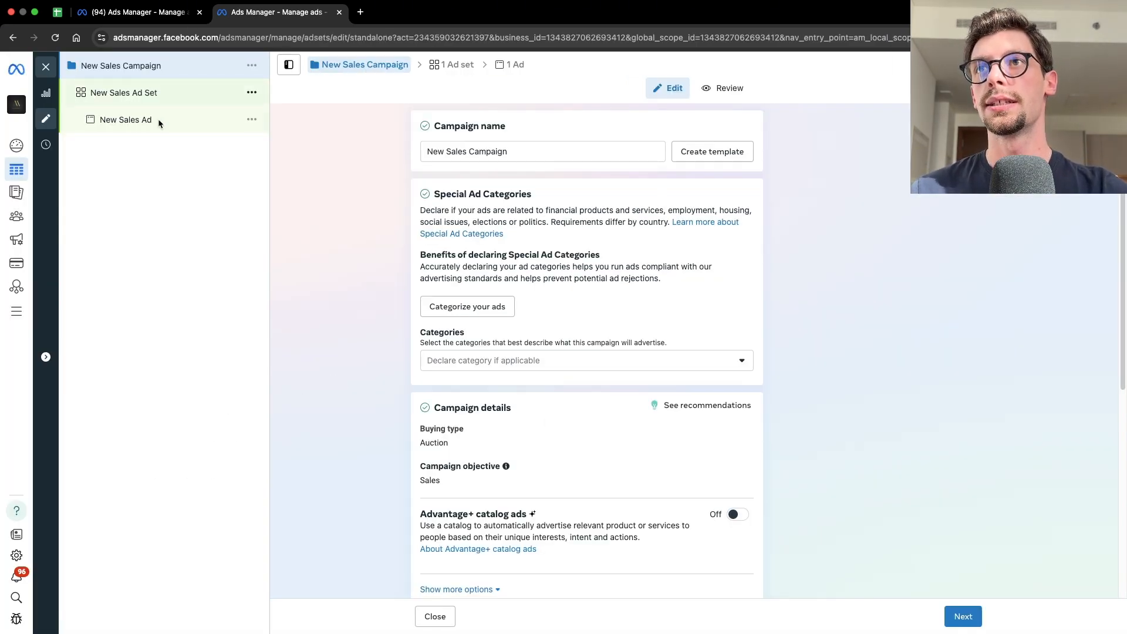
click(156, 66)
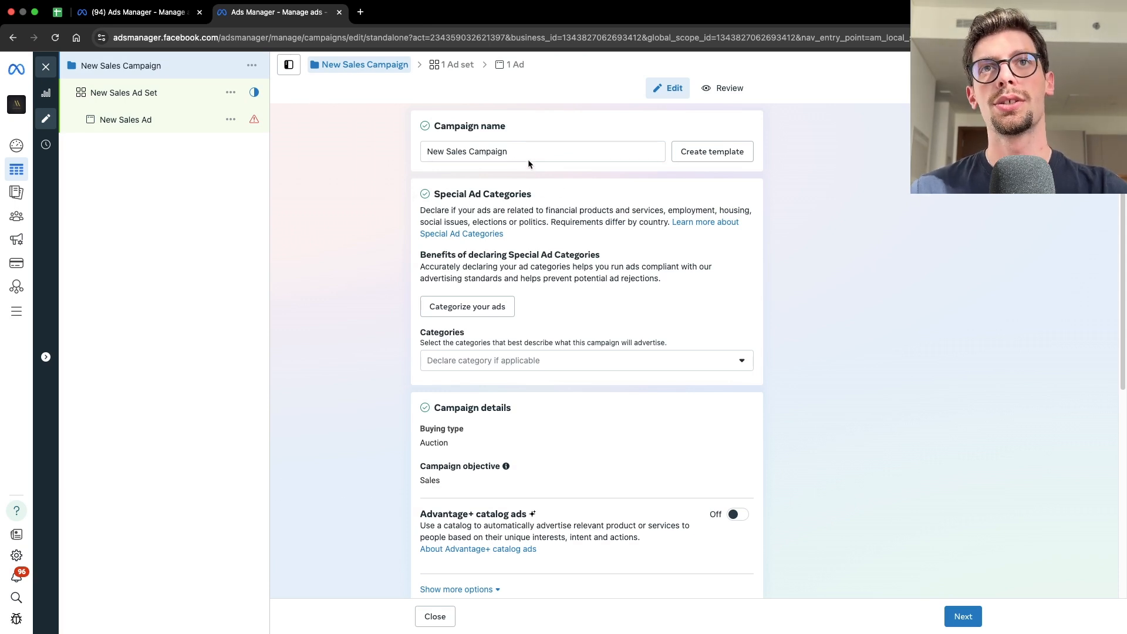
drag(652, 152, 344, 254)
click(344, 253)
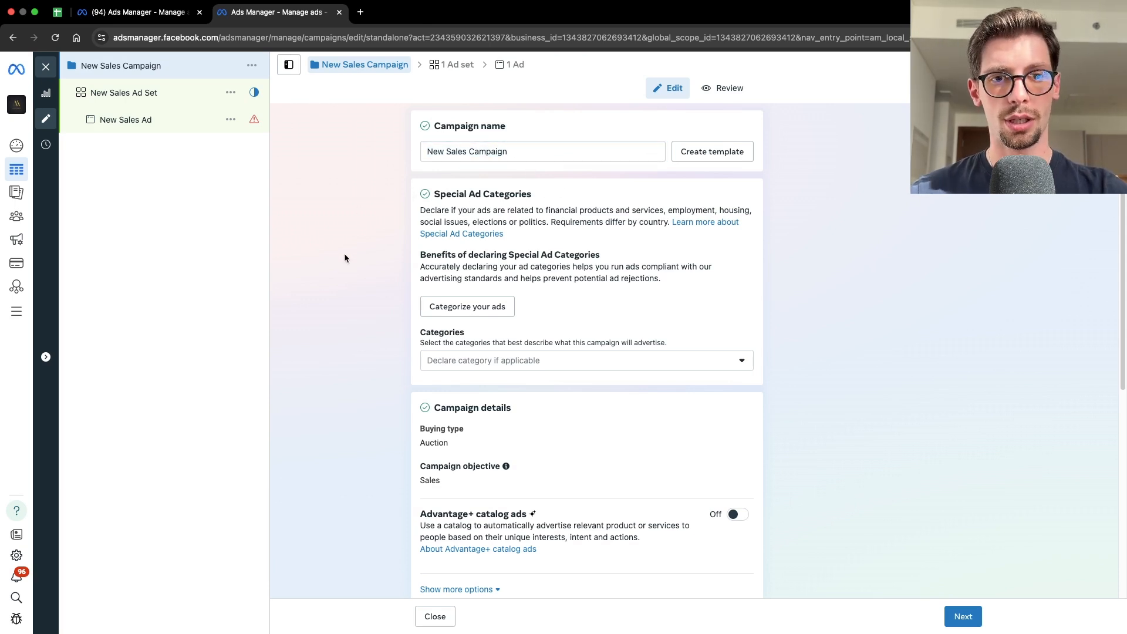
scroll(535, 238, down, 3)
scroll(537, 237, down, 1)
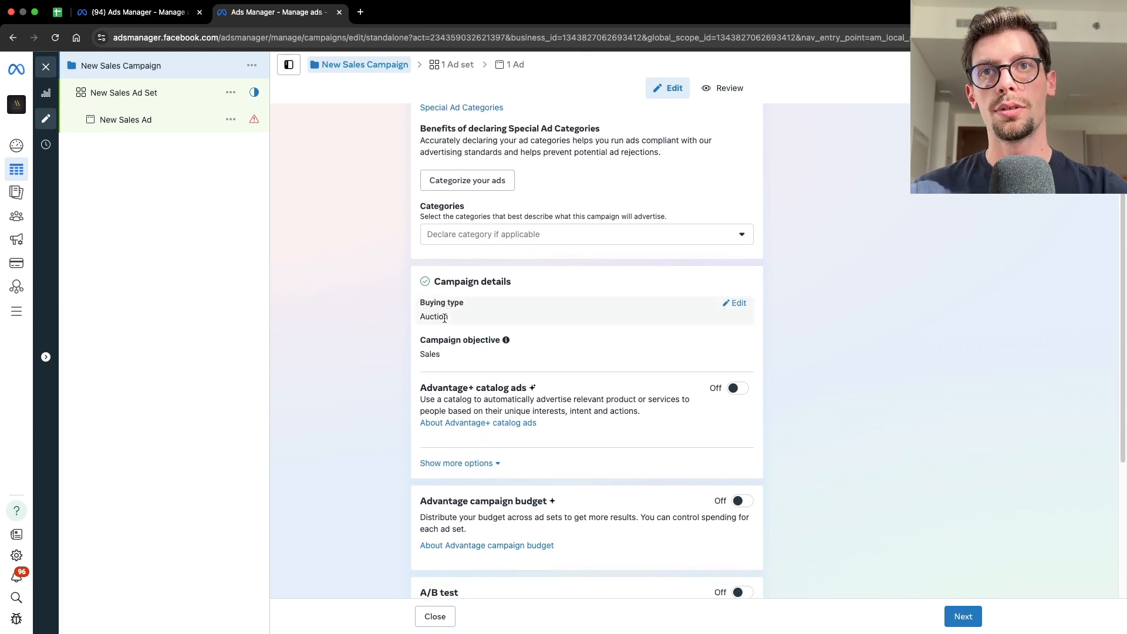
scroll(553, 247, down, 5)
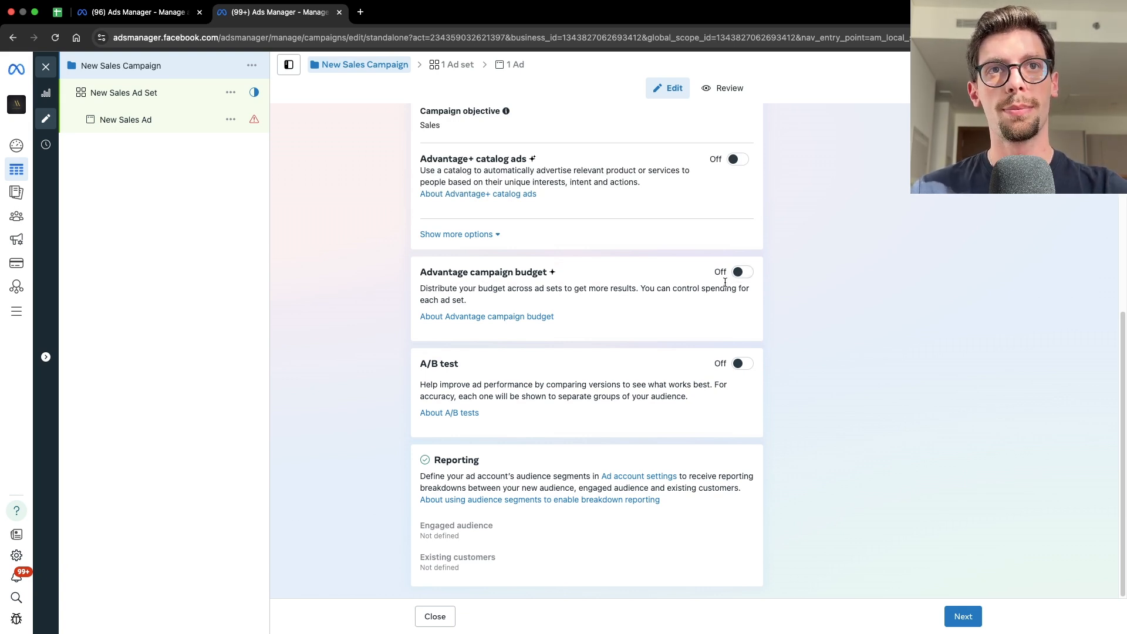
click(741, 273)
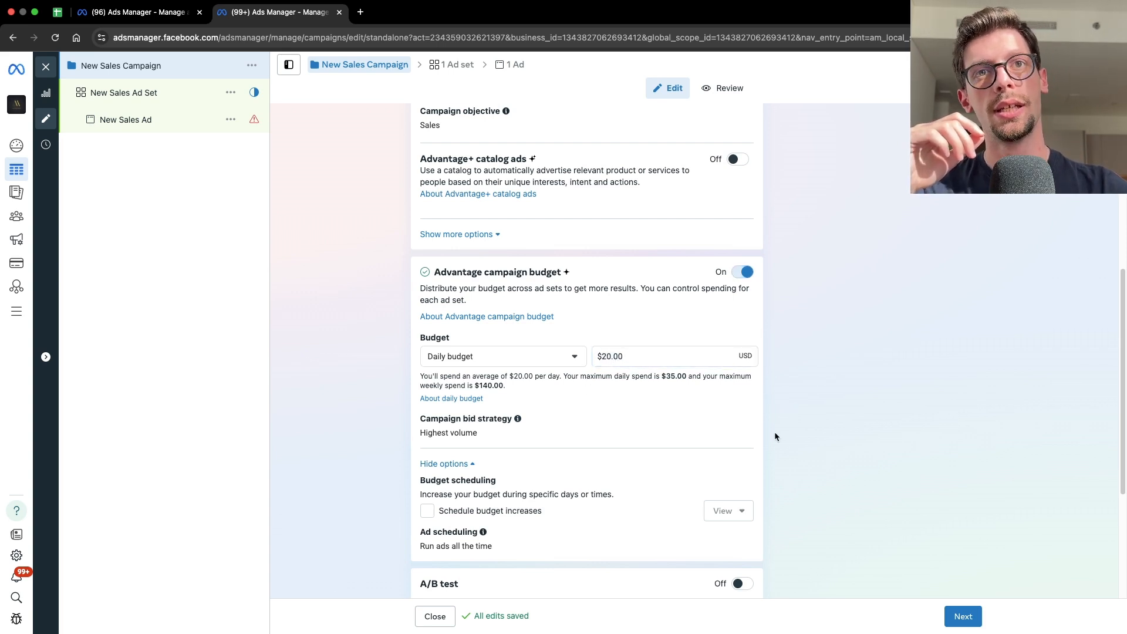
- Set the campaign's daily budget to $100.00
mouse_move(751, 431)
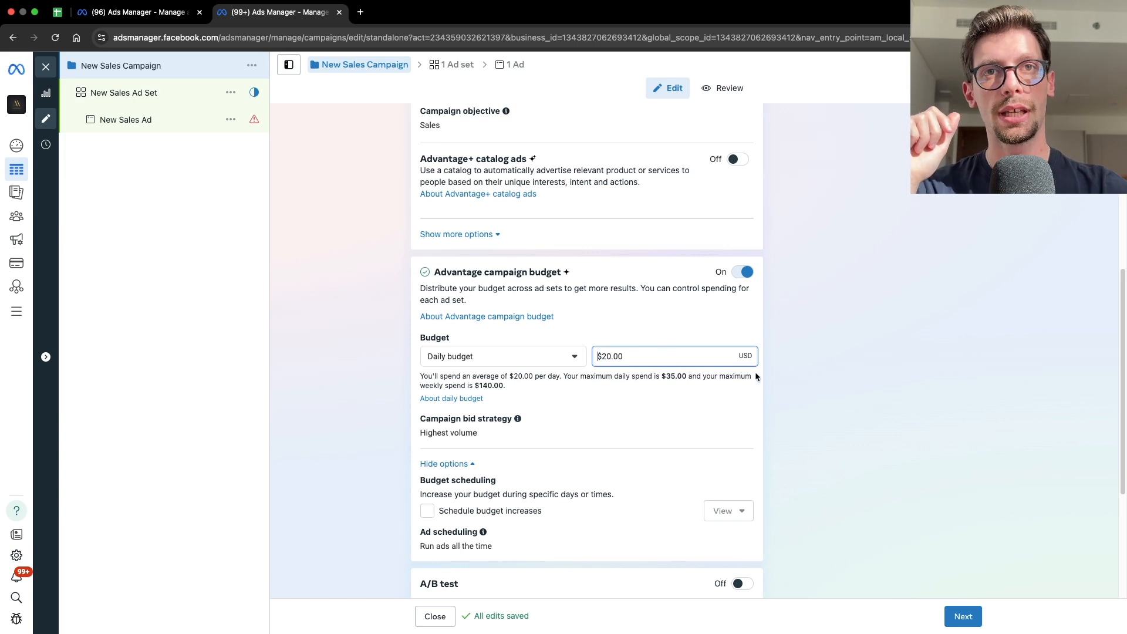
click(783, 387)
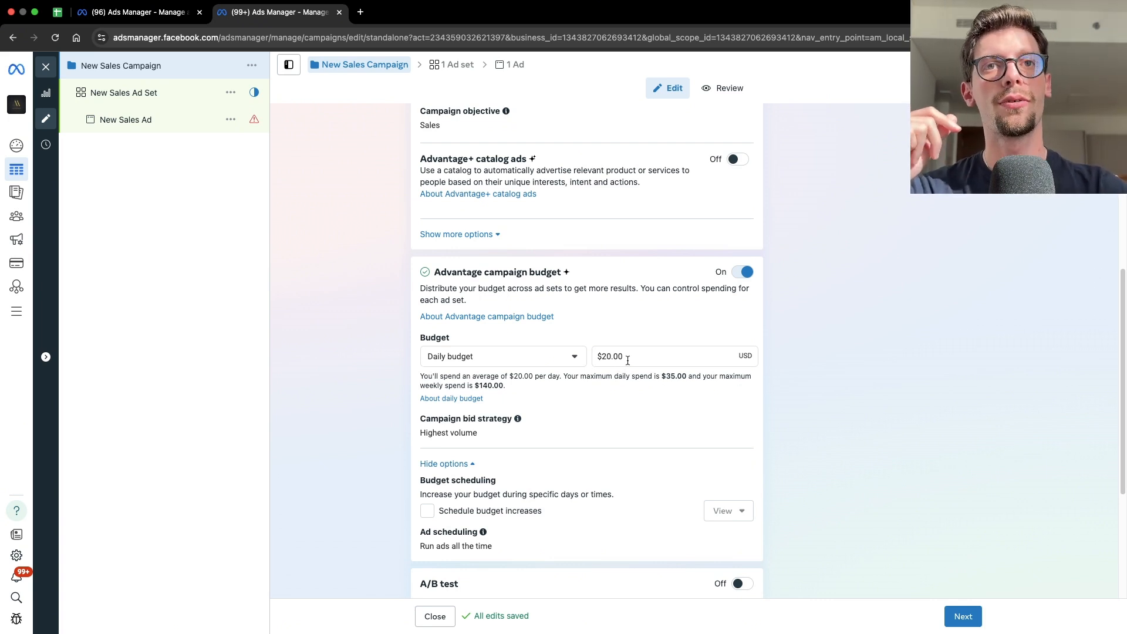
click(596, 358)
click(805, 404)
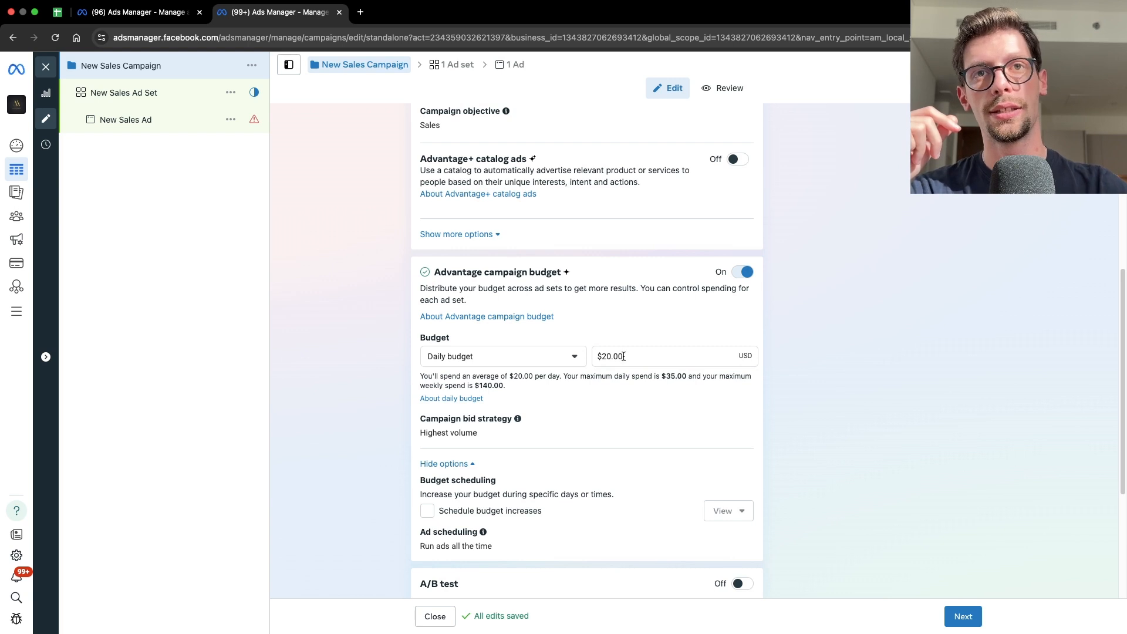
click(623, 356)
text(100)
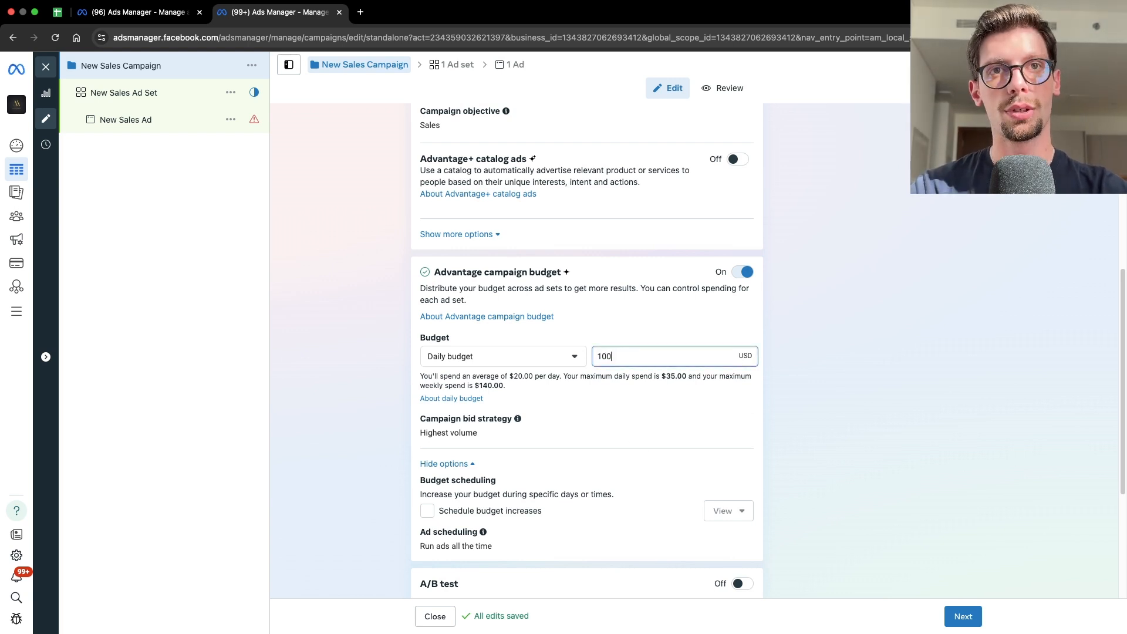
click(681, 345)
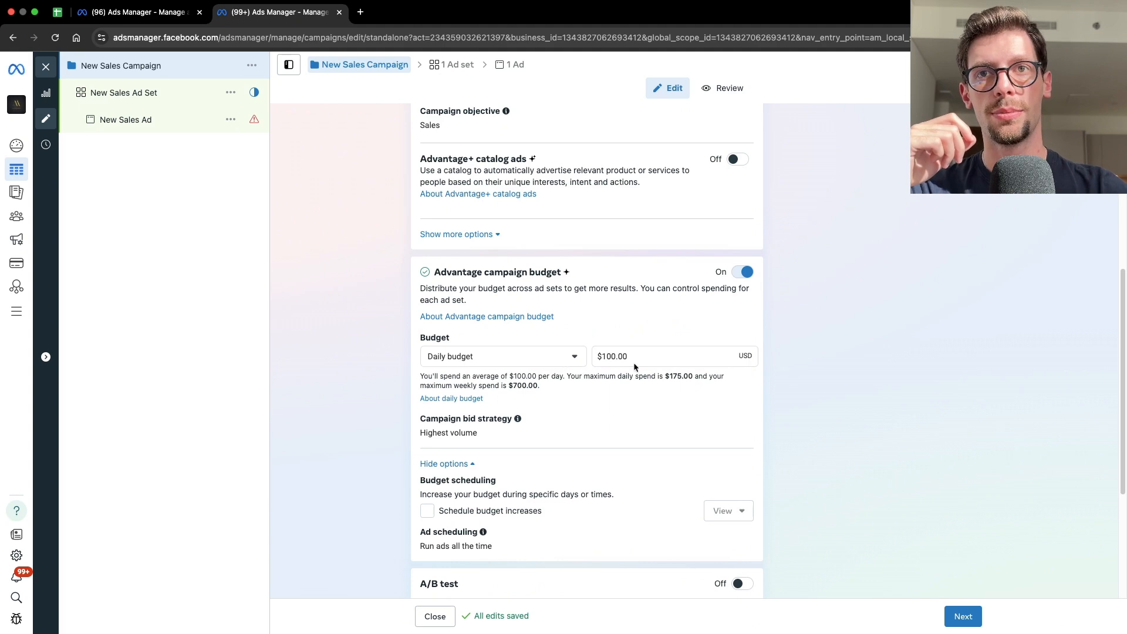
- Continue to the ad set and rename it 001 | Gift Angle
scroll(470, 399, down, 1)
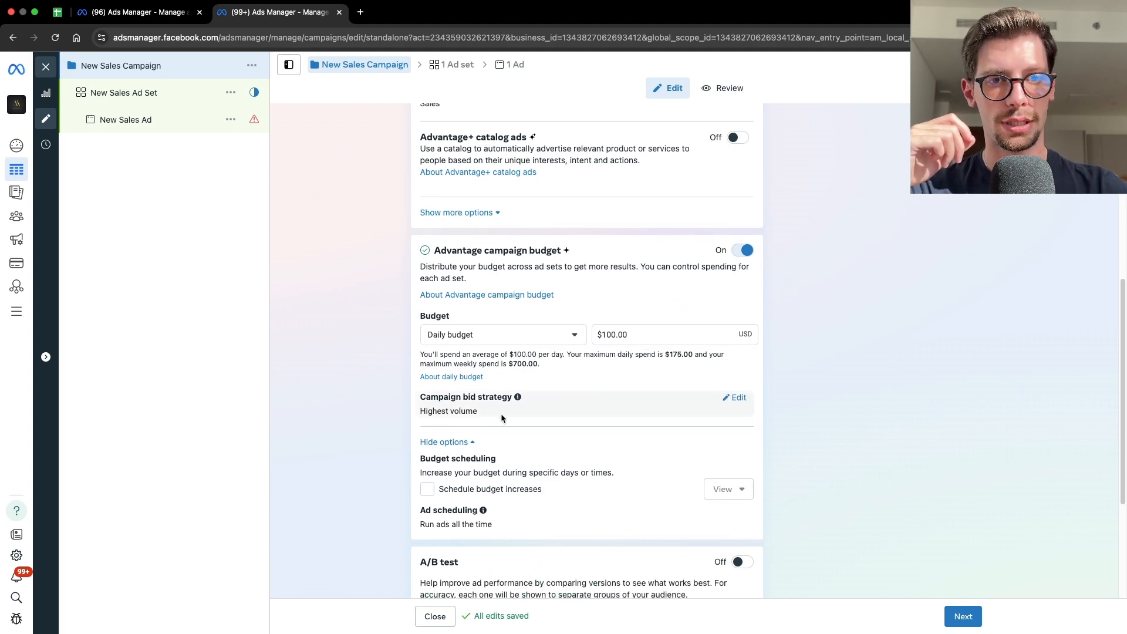
scroll(507, 414, down, 5)
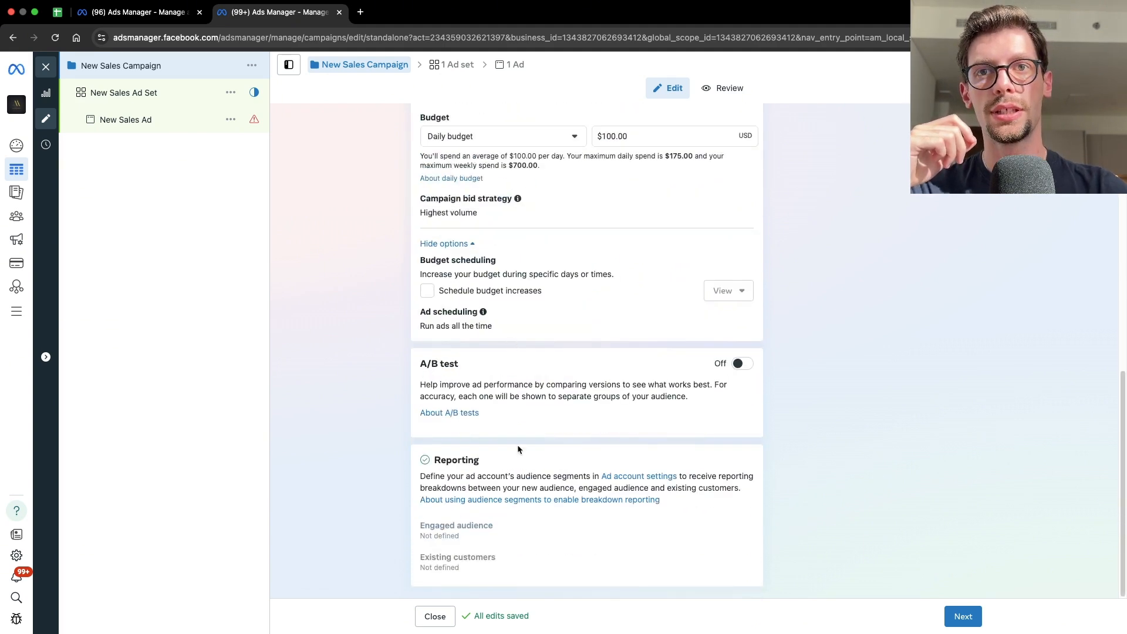
click(974, 618)
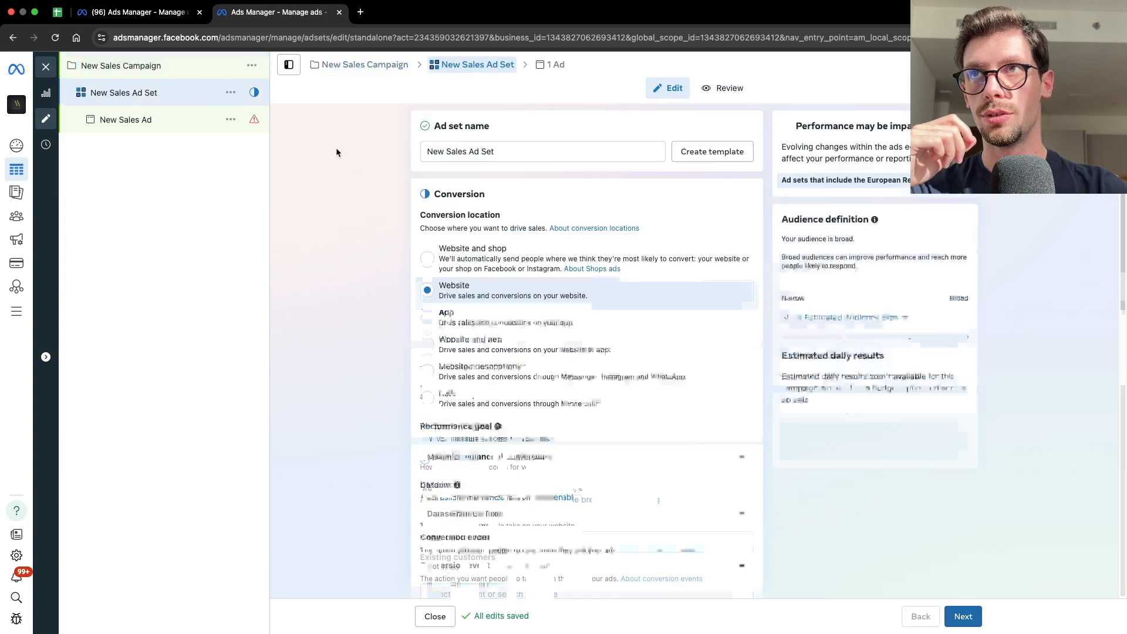
drag(486, 150, 423, 152)
text(001 |)
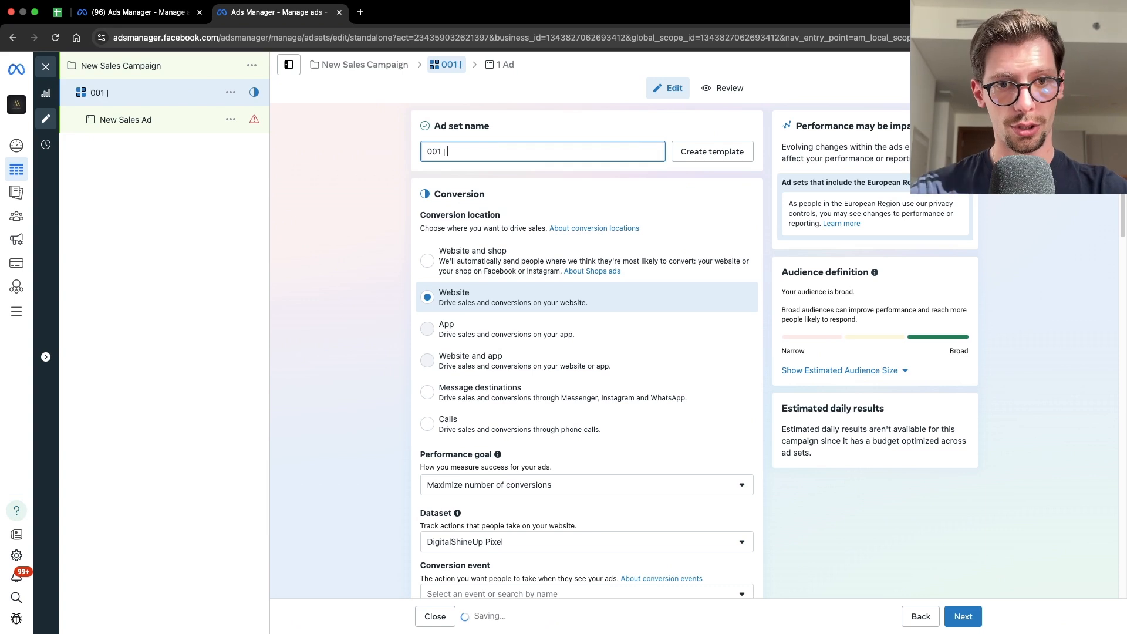
text( Gift Angle)
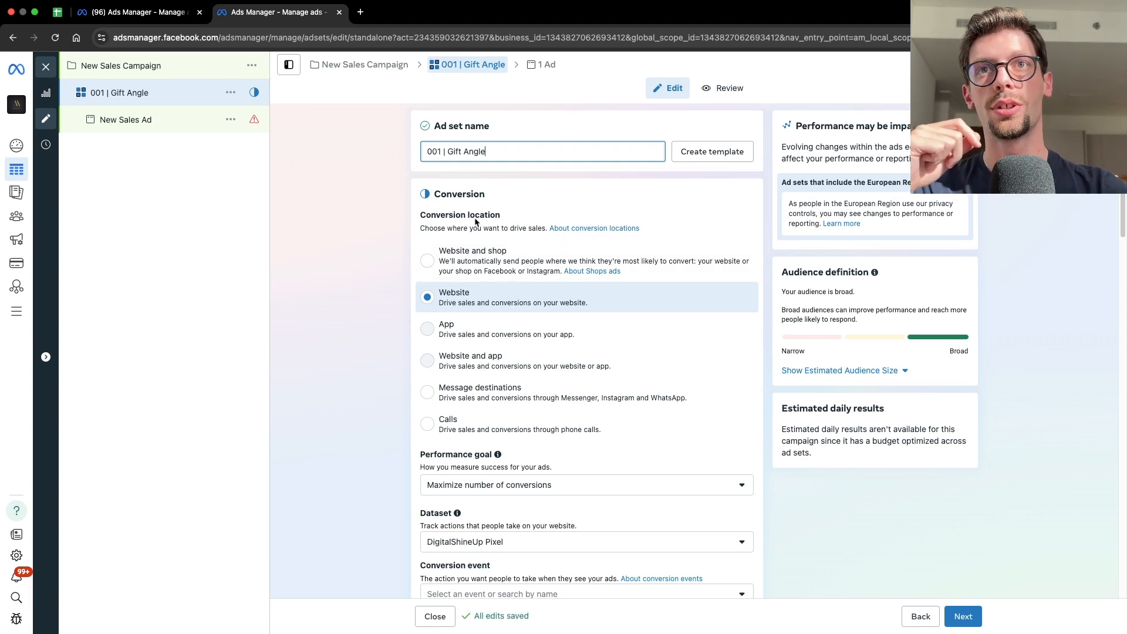
- Select Website as the ad set's conversion location and review the performance goal
drag(467, 215, 499, 216)
click(508, 222)
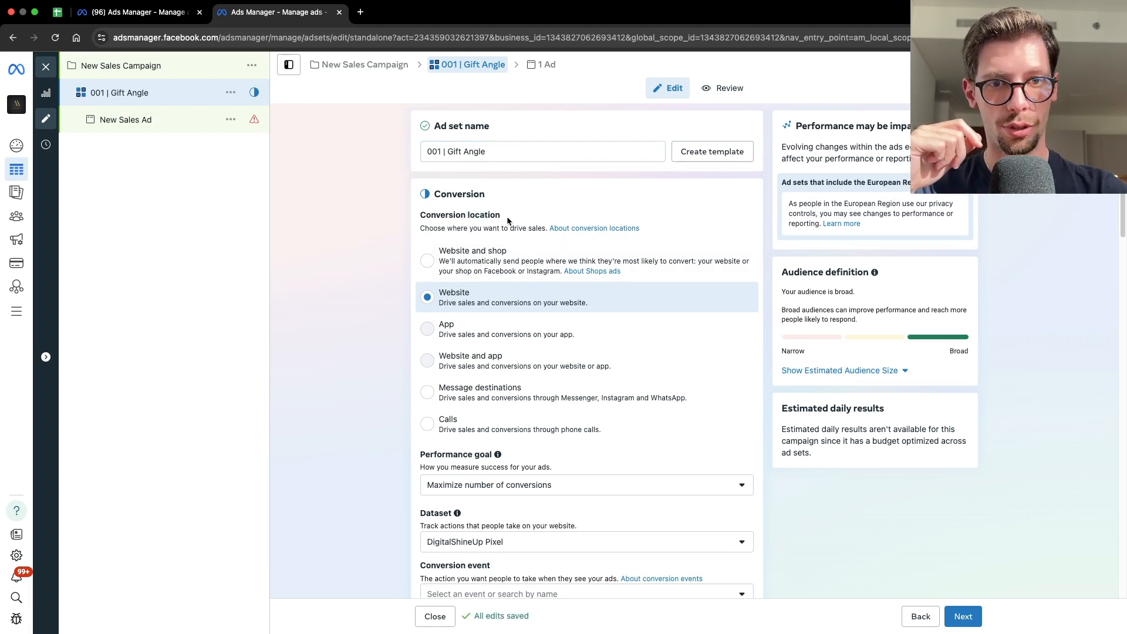
click(428, 299)
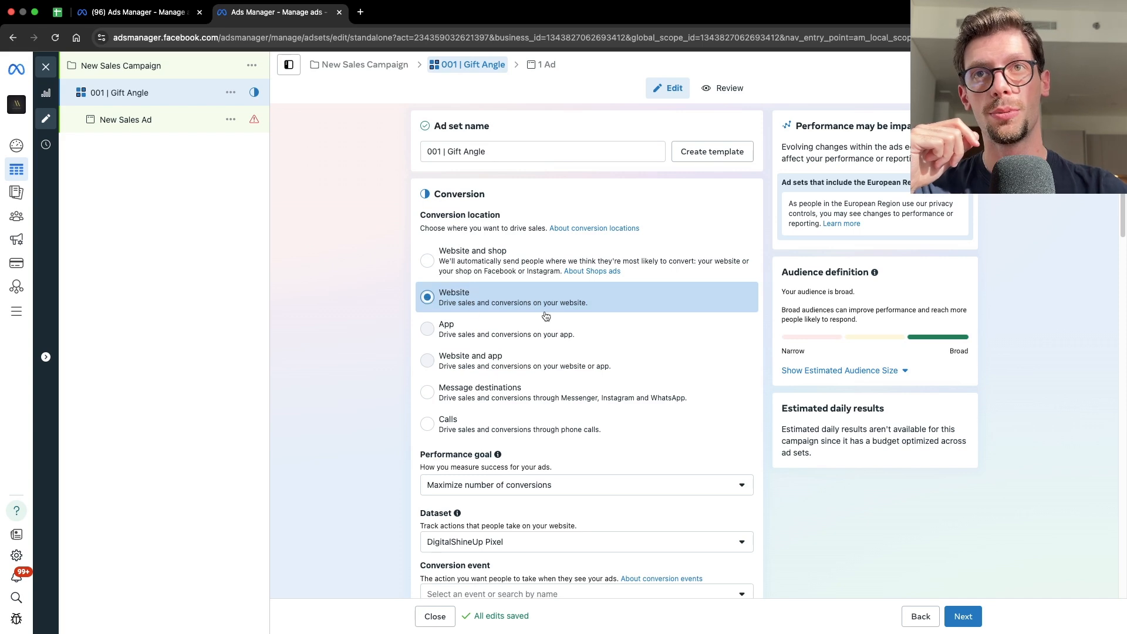
scroll(594, 308, down, 5)
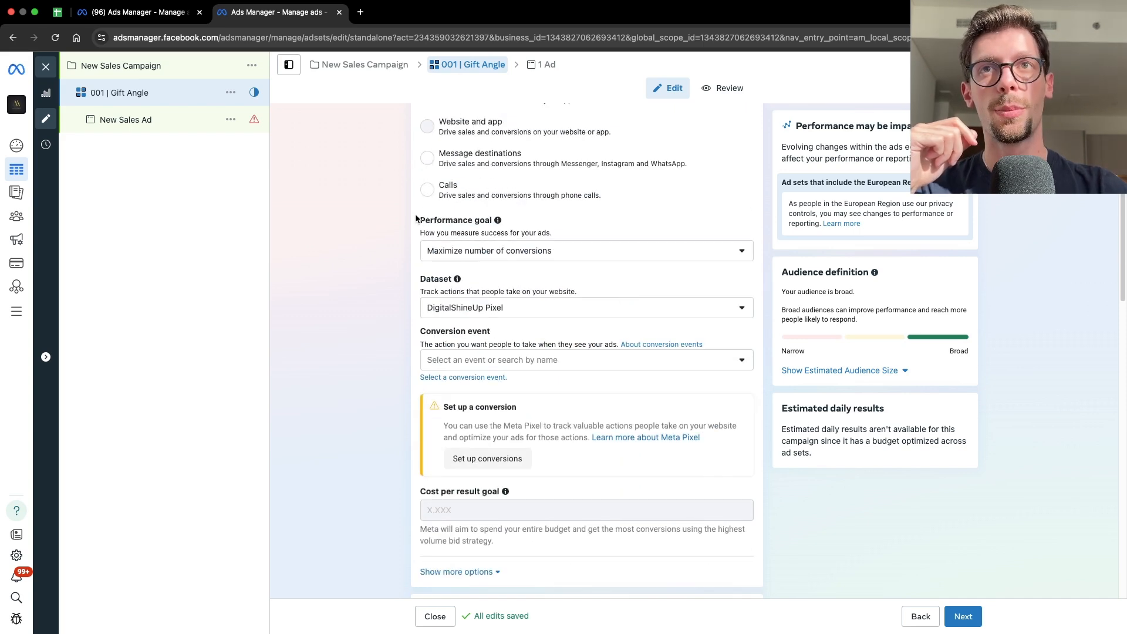
drag(434, 221, 476, 223)
click(502, 260)
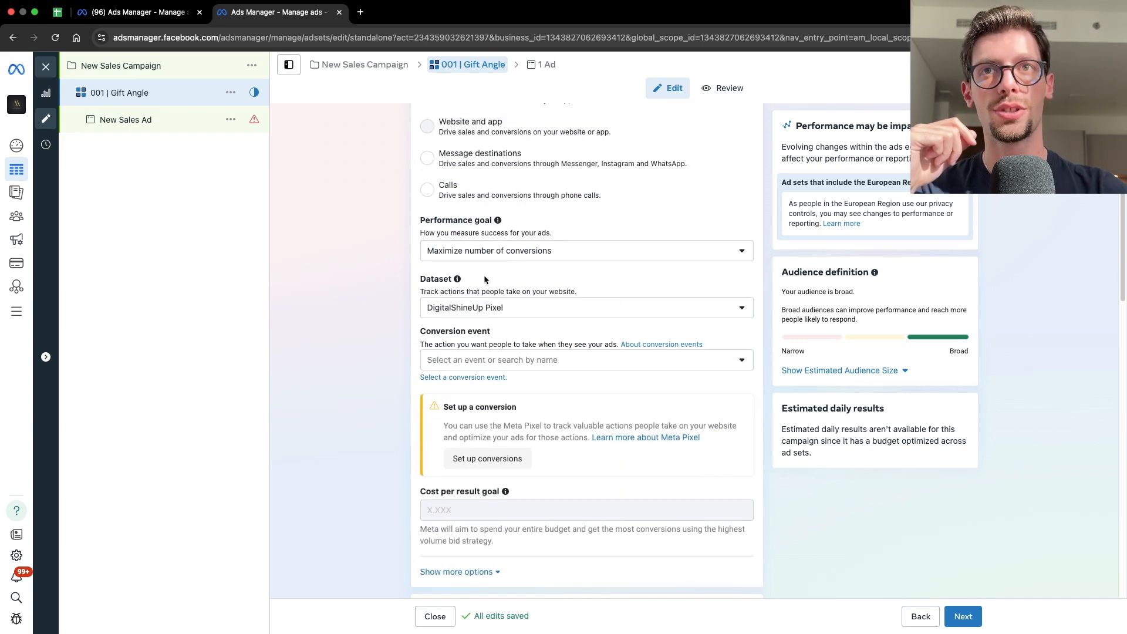
- Choose DigitalShineUp Pixel as the dataset and Purchase as the conversion event
click(459, 308)
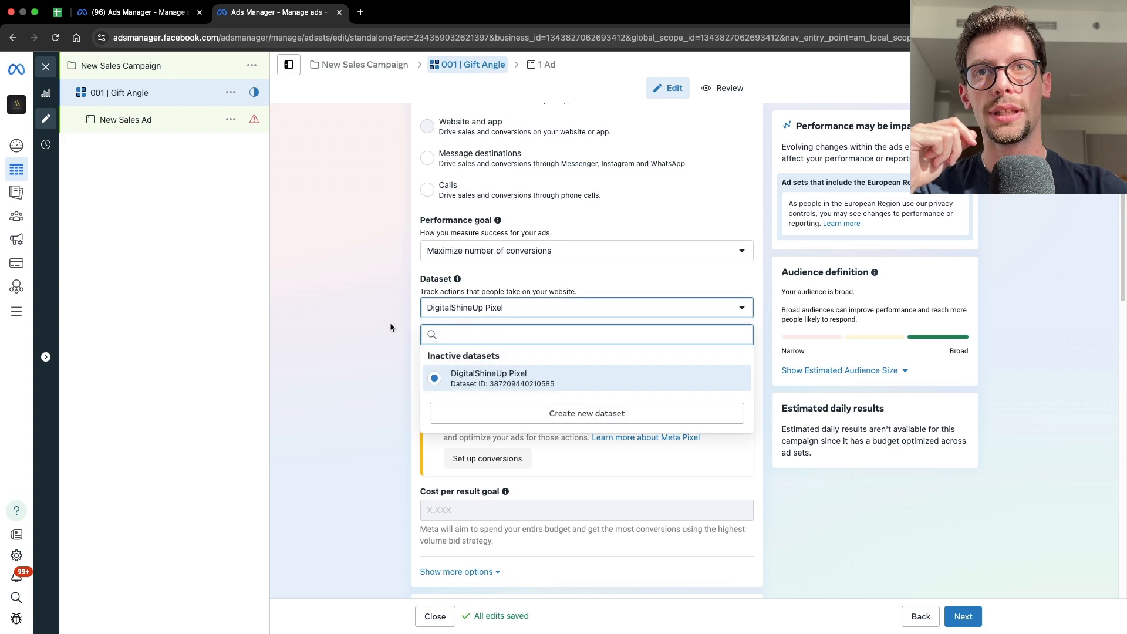
click(461, 316)
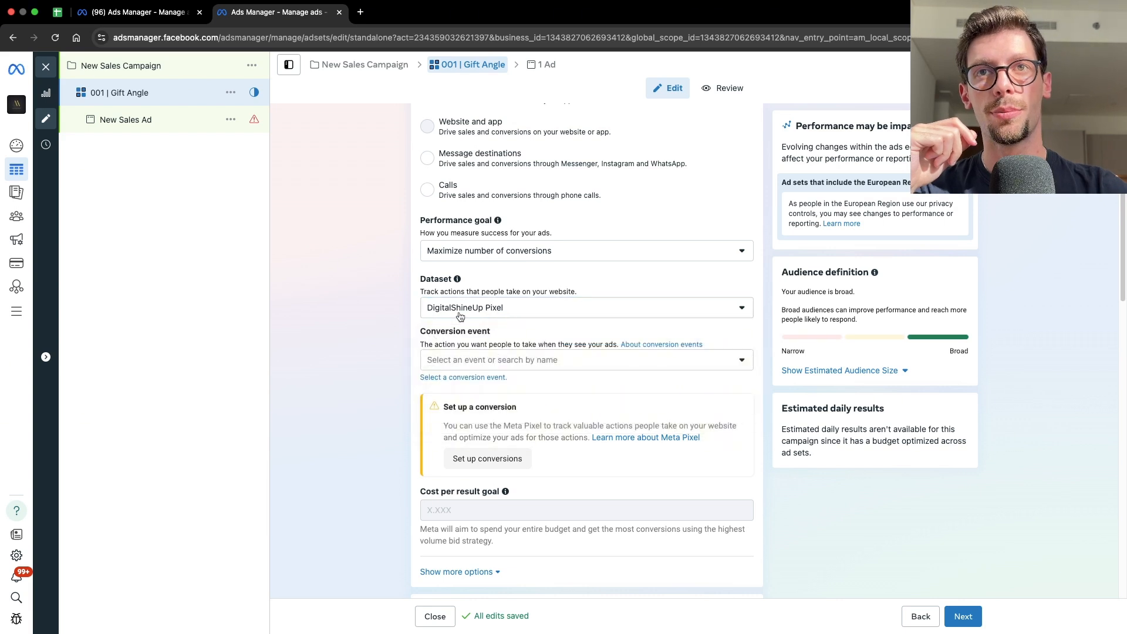
click(492, 365)
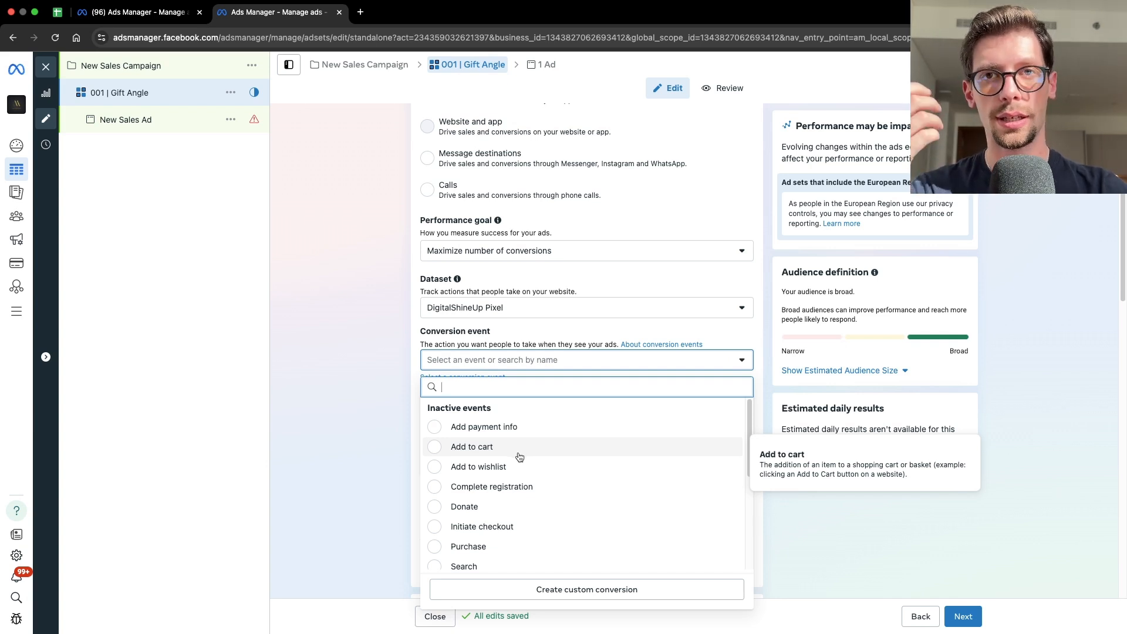
click(479, 548)
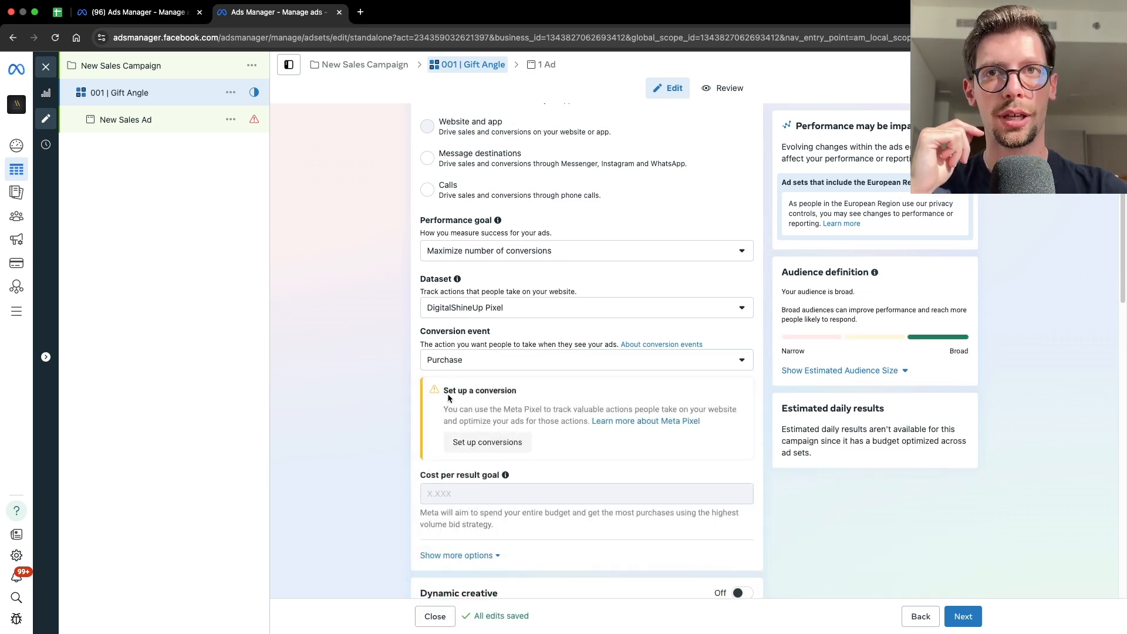
- Open the conversion tracking setup from the Set up a conversion notice
drag(448, 391, 512, 390)
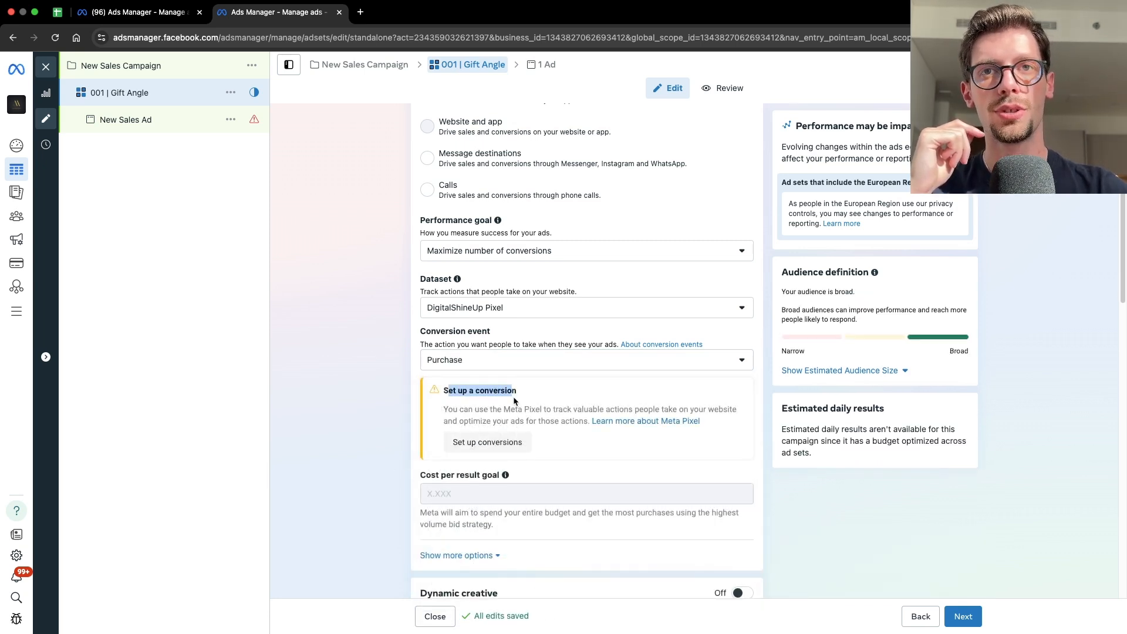
click(477, 392)
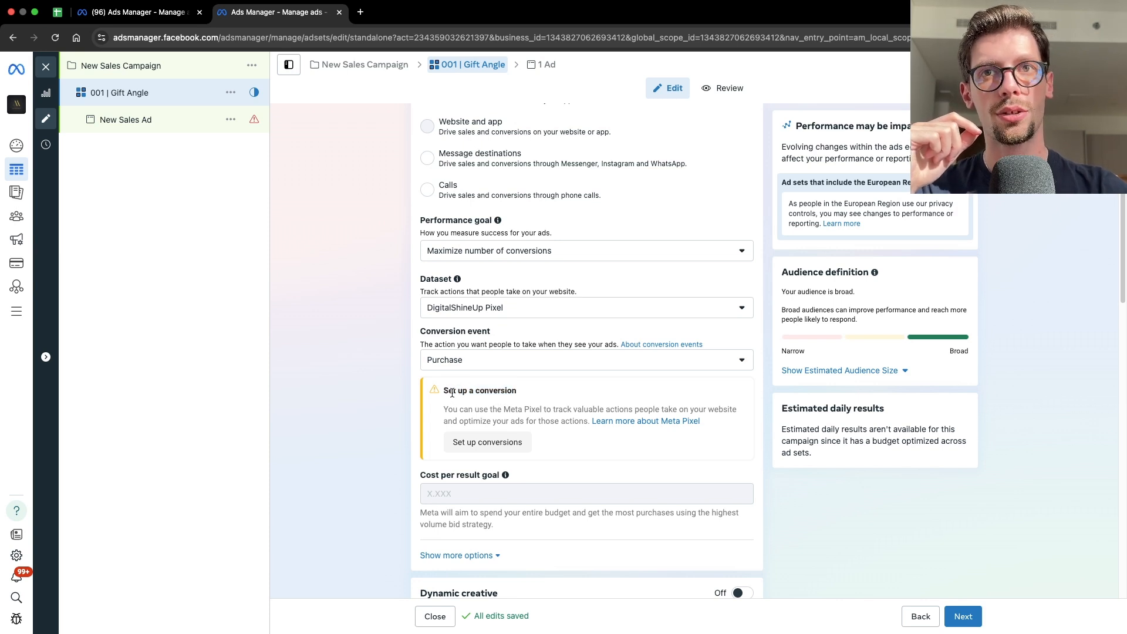
mouse_move(452, 394)
mouse_down()
mouse_move(511, 395)
mouse_move(444, 393)
mouse_up()
click(511, 395)
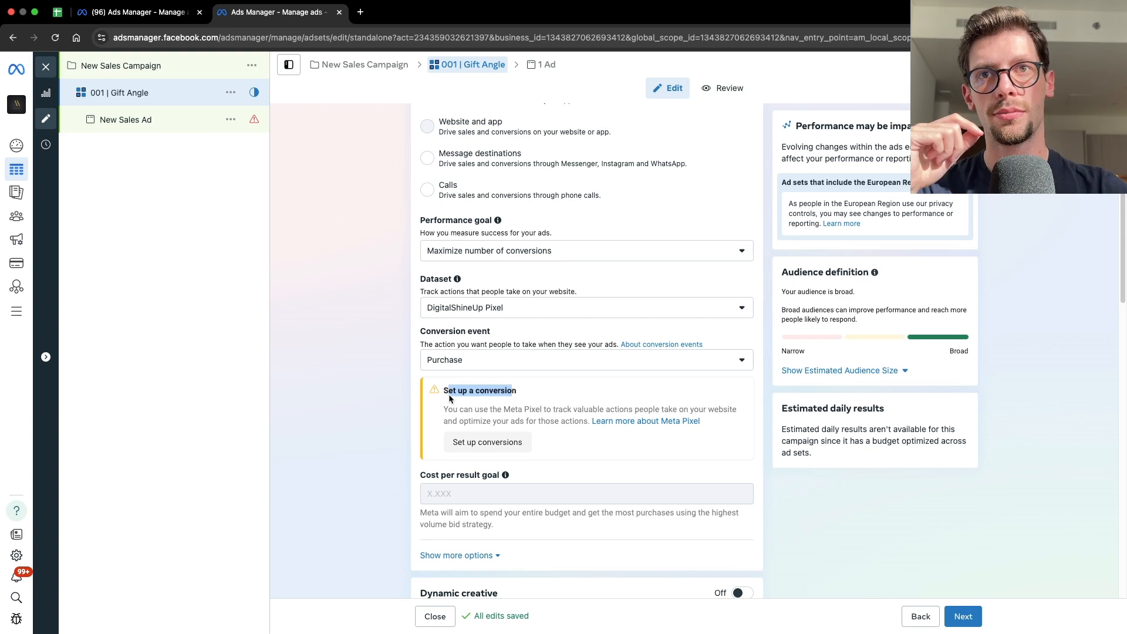
click(450, 398)
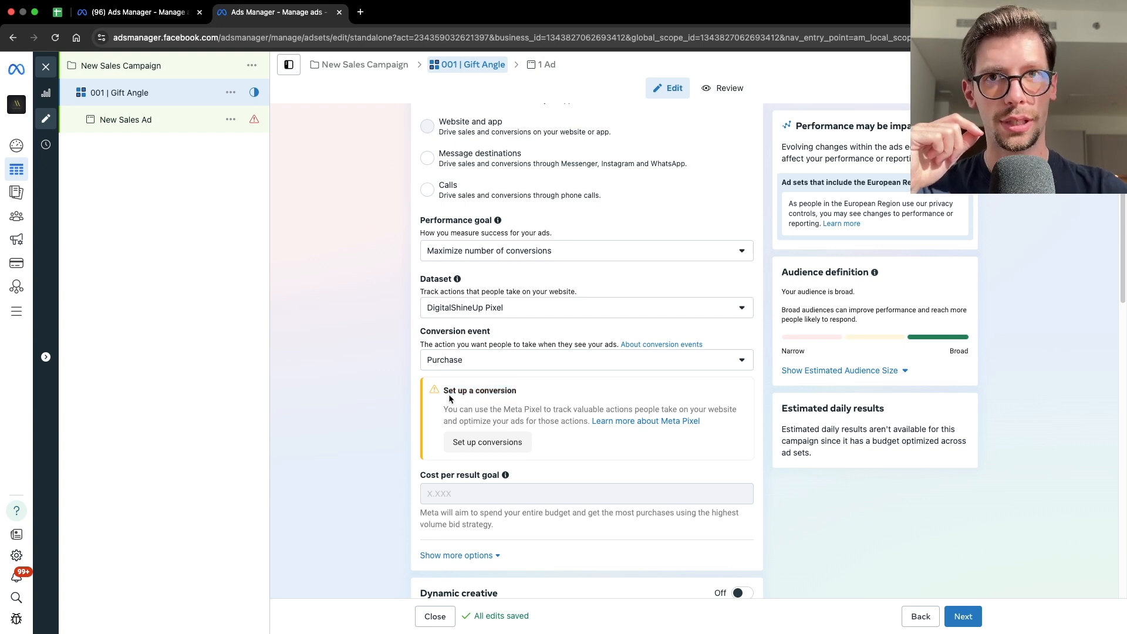
click(488, 443)
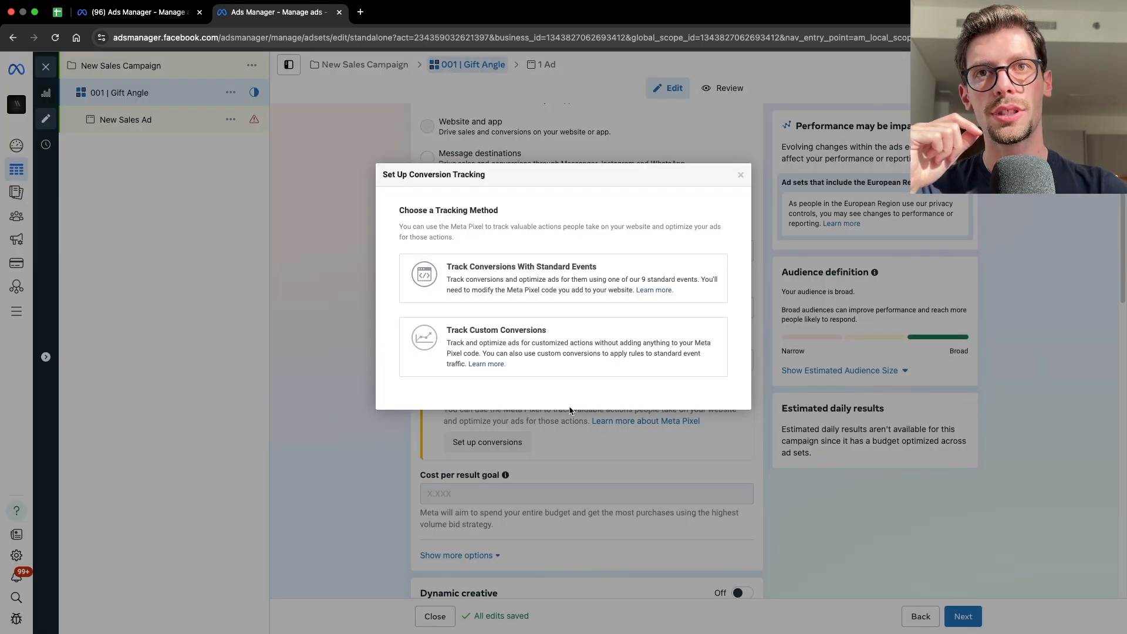
- Choose tracking with standard events, review the event code list, and close the pixel code setup
click(491, 284)
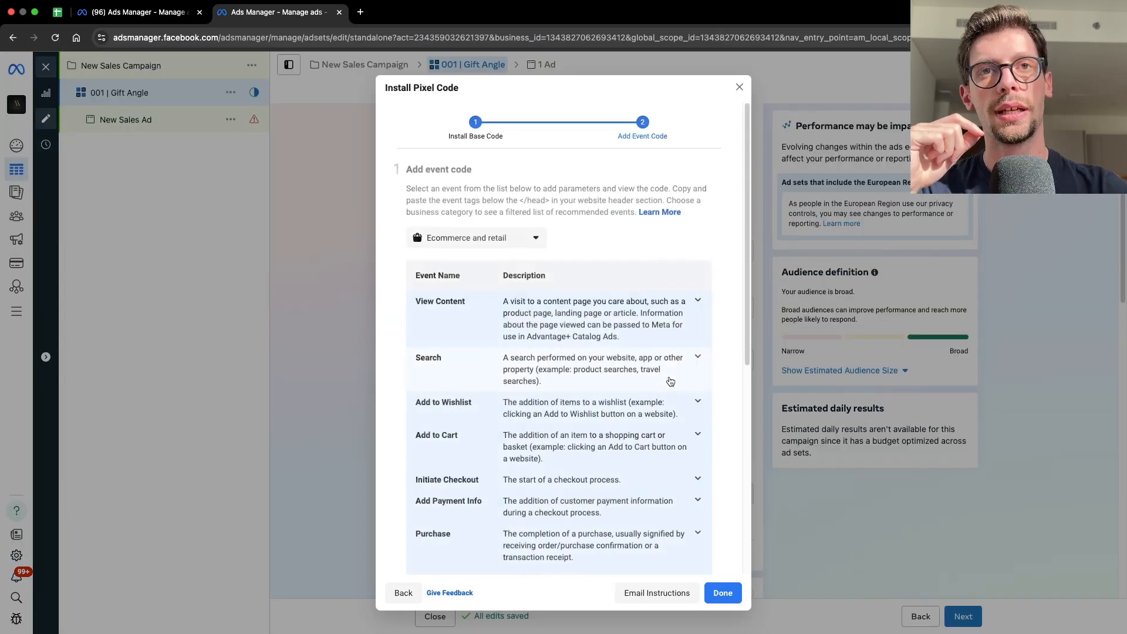
scroll(681, 470, down, 6)
click(723, 593)
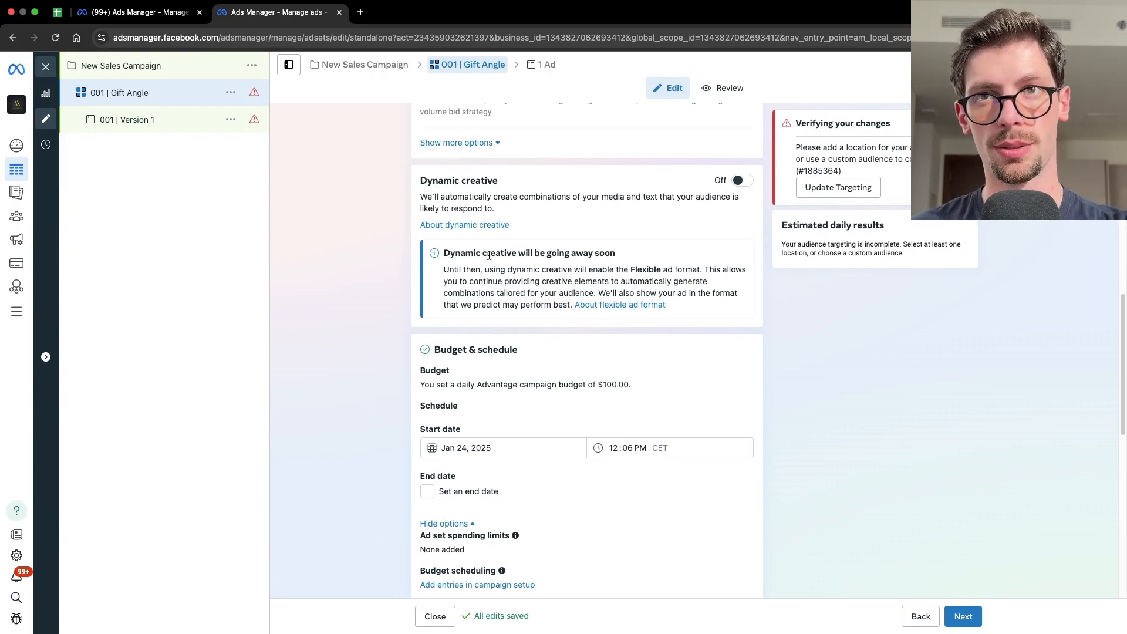
- Add United States as an included location for the ad set's audience
scroll(508, 309, down, 4)
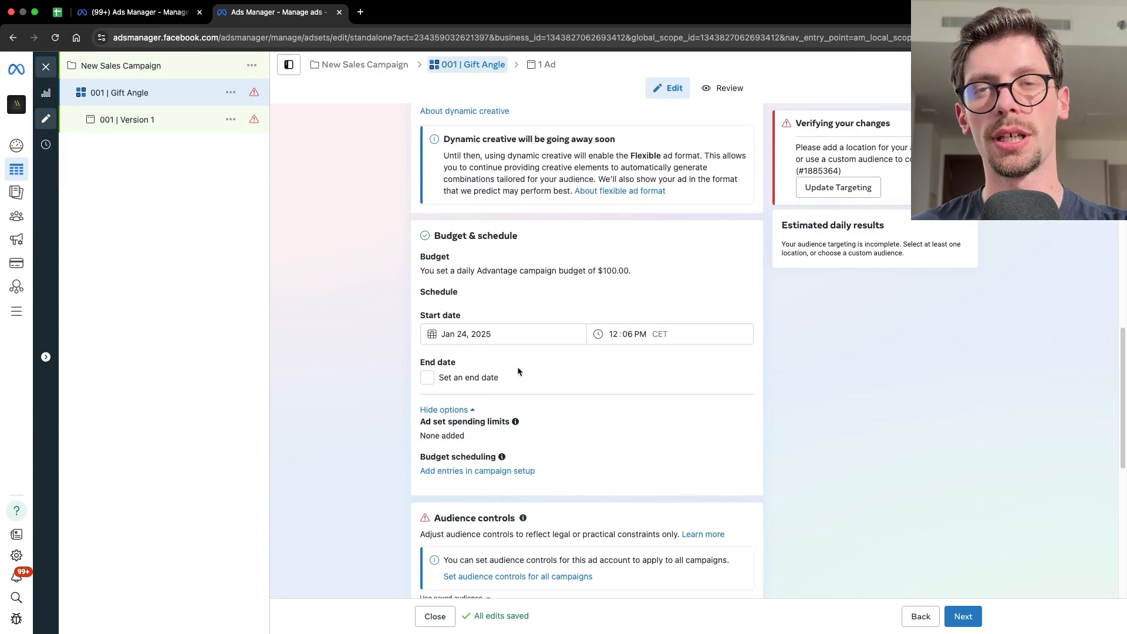
scroll(540, 330, down, 9)
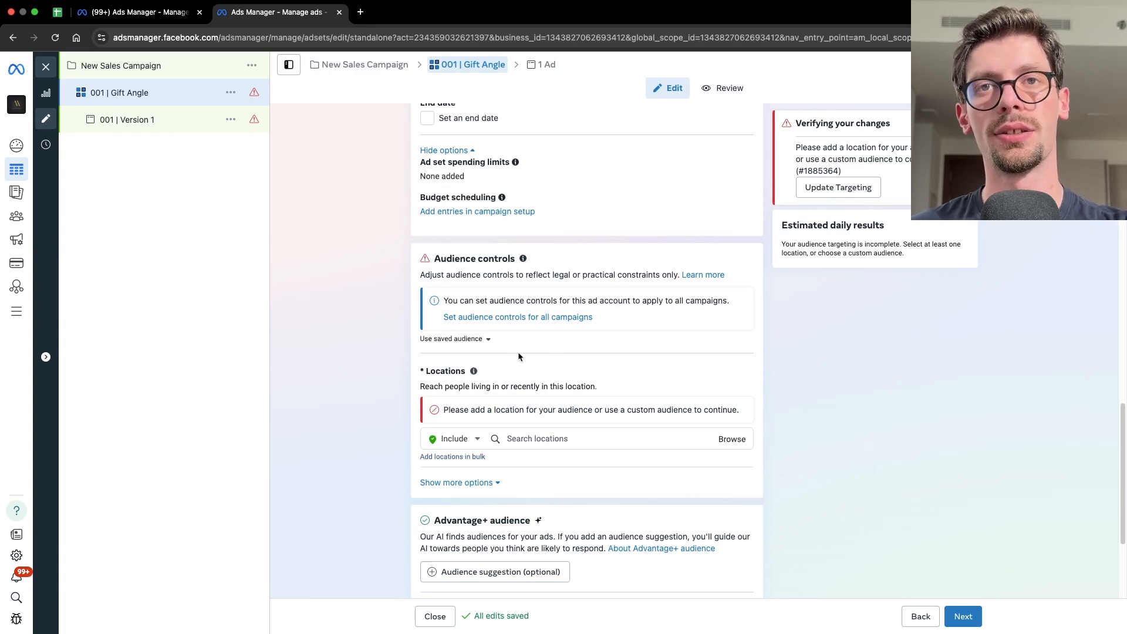
click(568, 441)
text(uni)
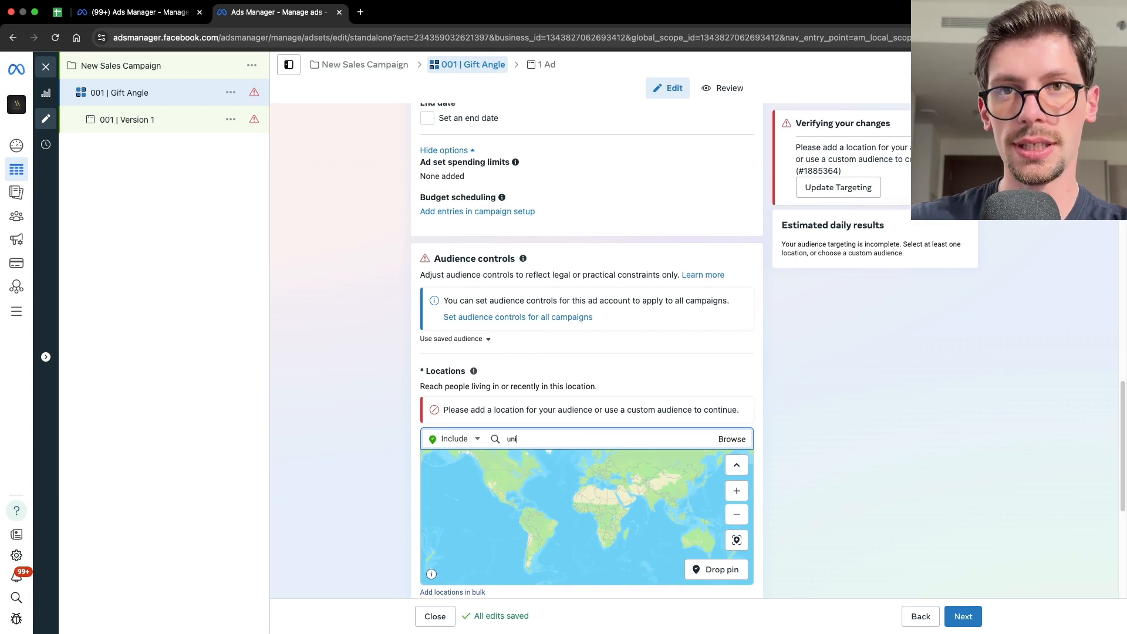
text(ted states)
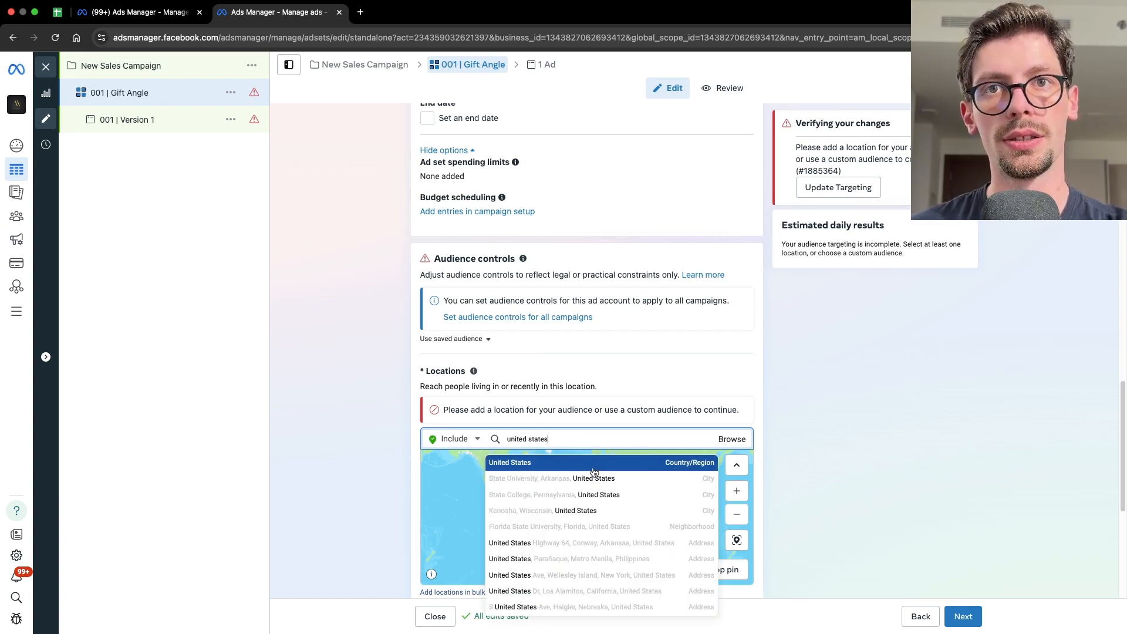
click(593, 467)
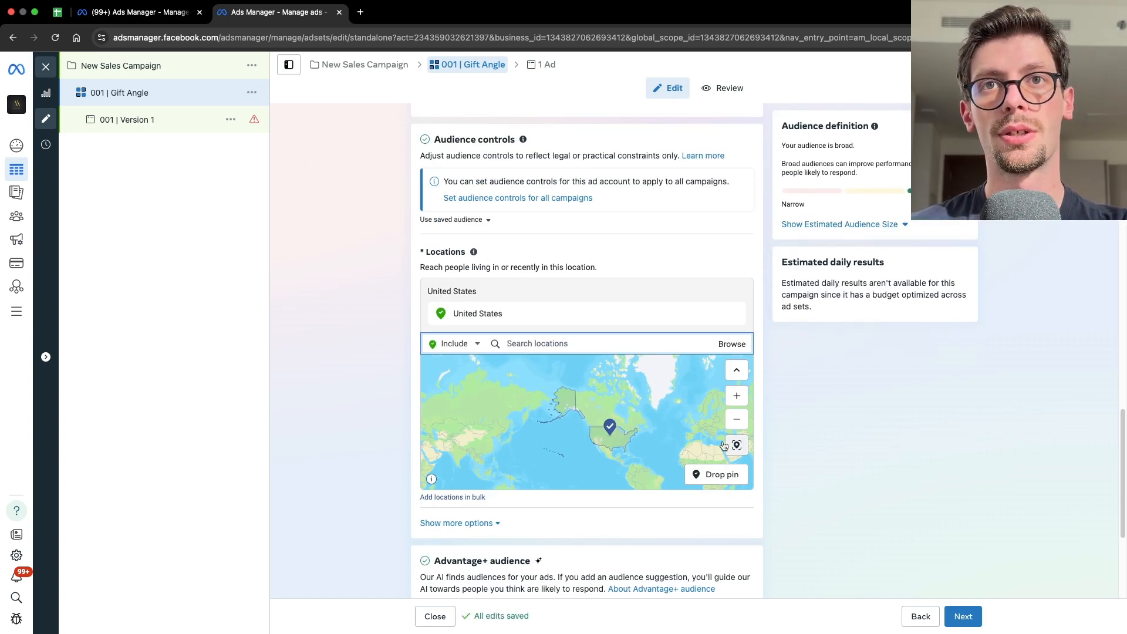
- Switch the location mode to Exclude and exclude Hawaii from the targeted locations
click(464, 345)
click(452, 370)
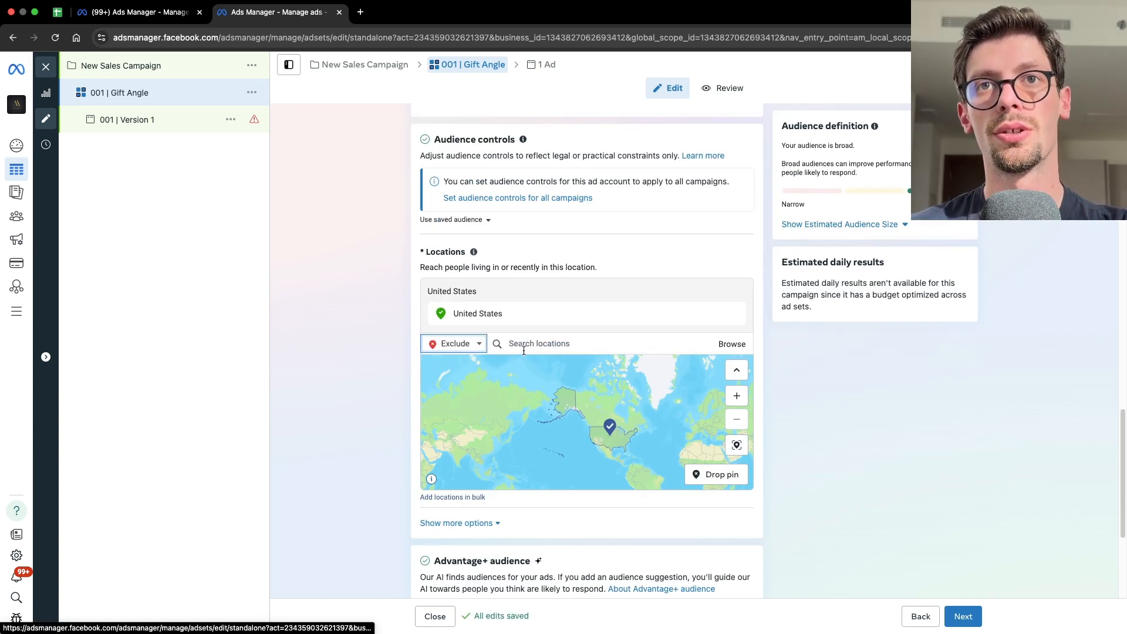
text(hawaii)
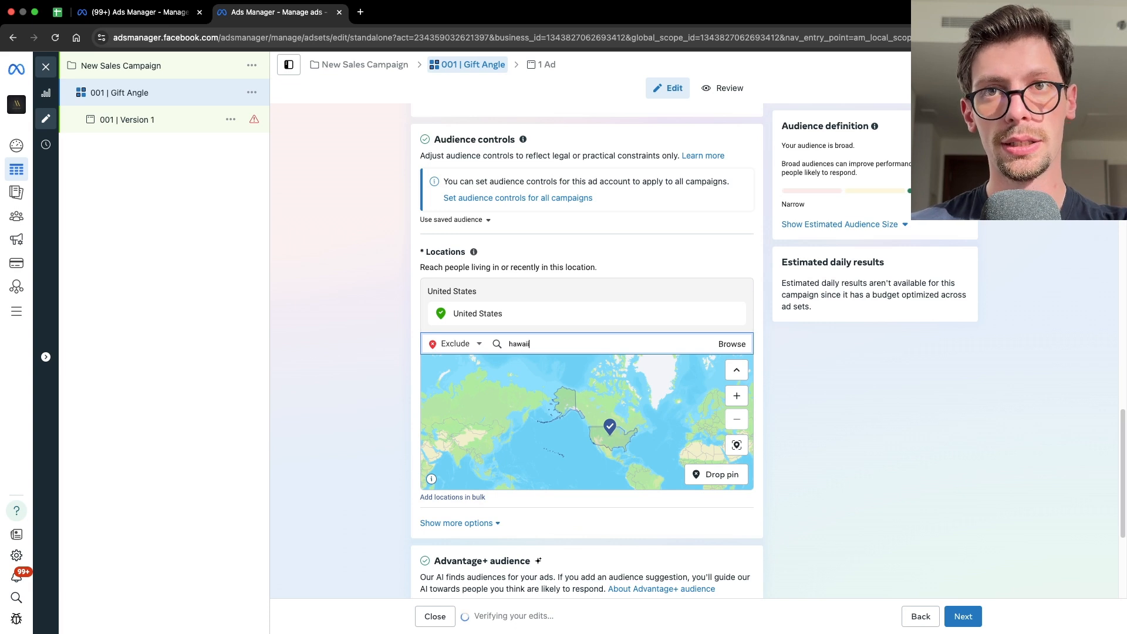
click(552, 369)
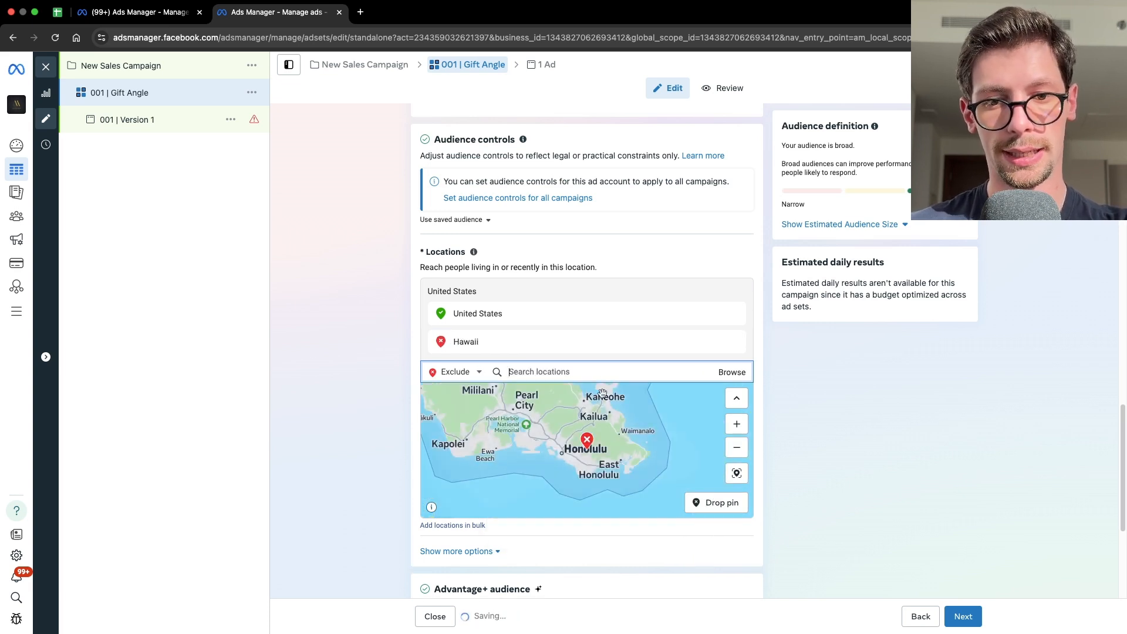
click(737, 473)
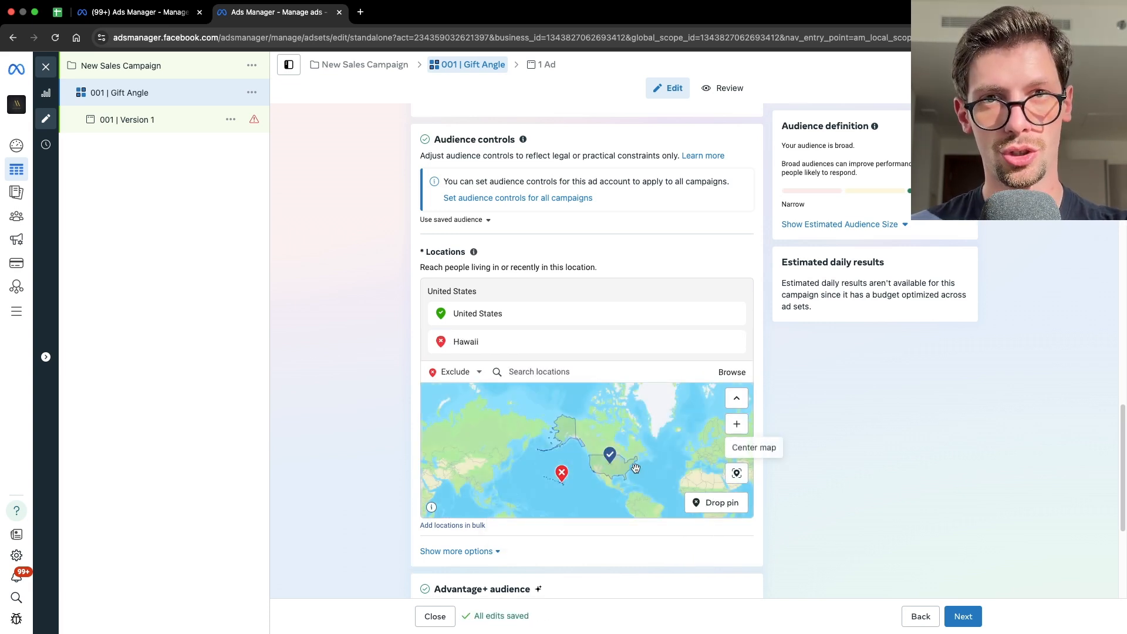
- Switch from Advantage+ audience to the original audience options
scroll(605, 475, up, 2)
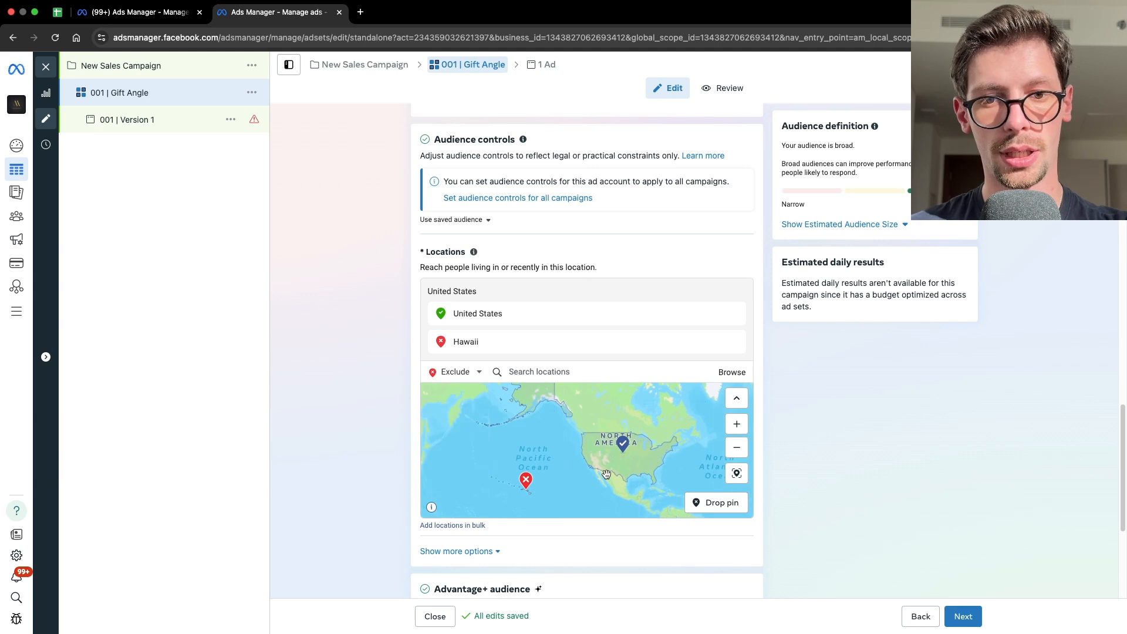
scroll(771, 441, down, 4)
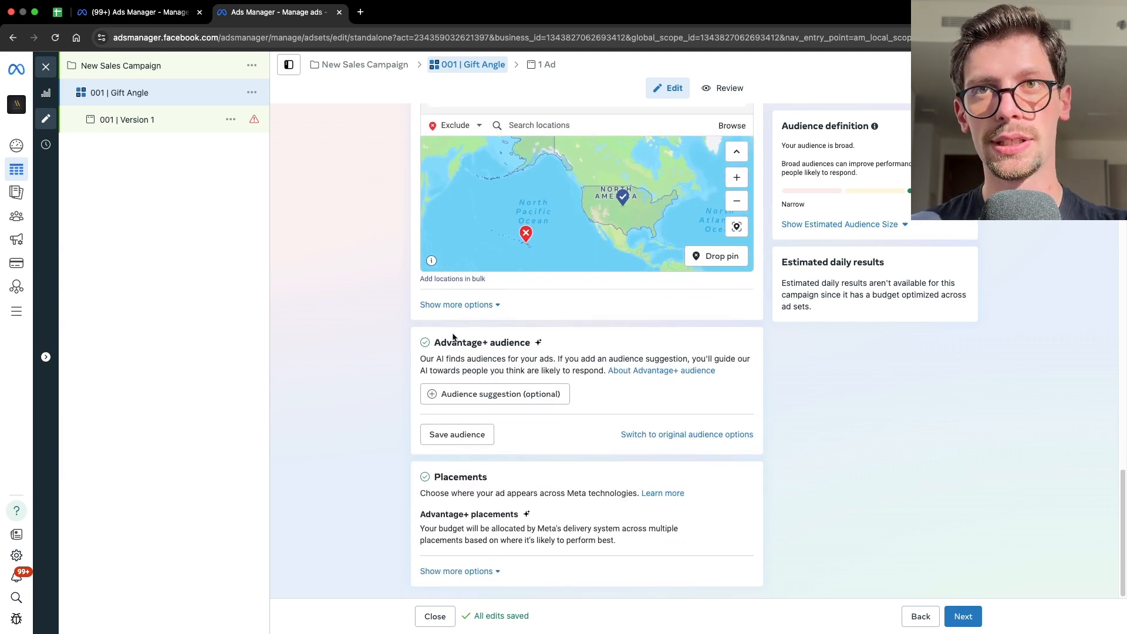
drag(452, 338, 537, 345)
click(532, 340)
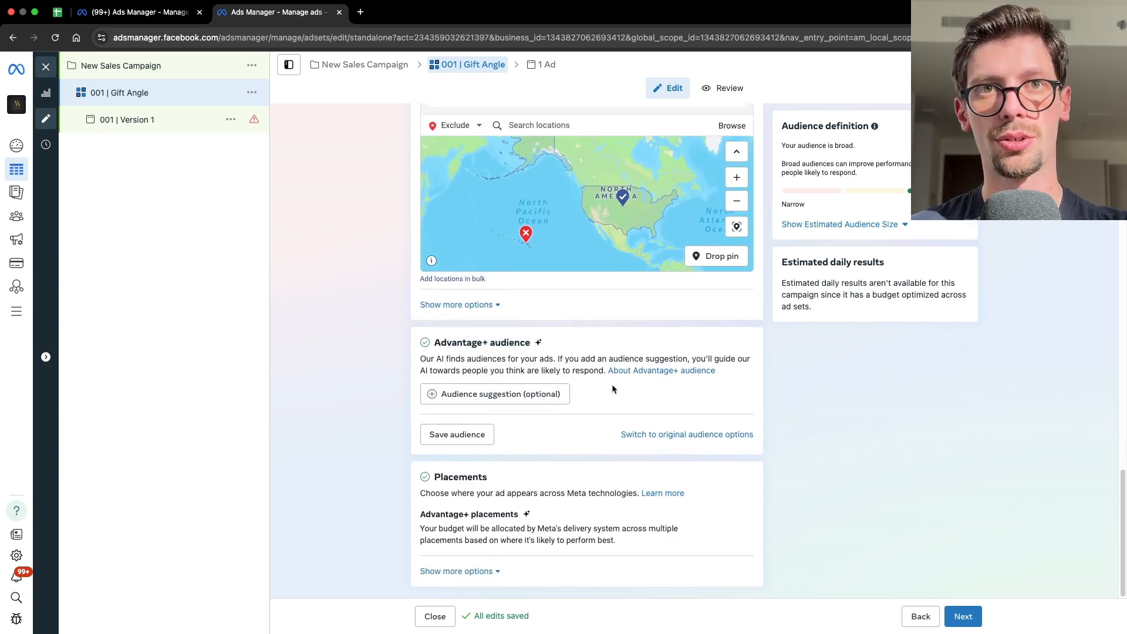
click(670, 436)
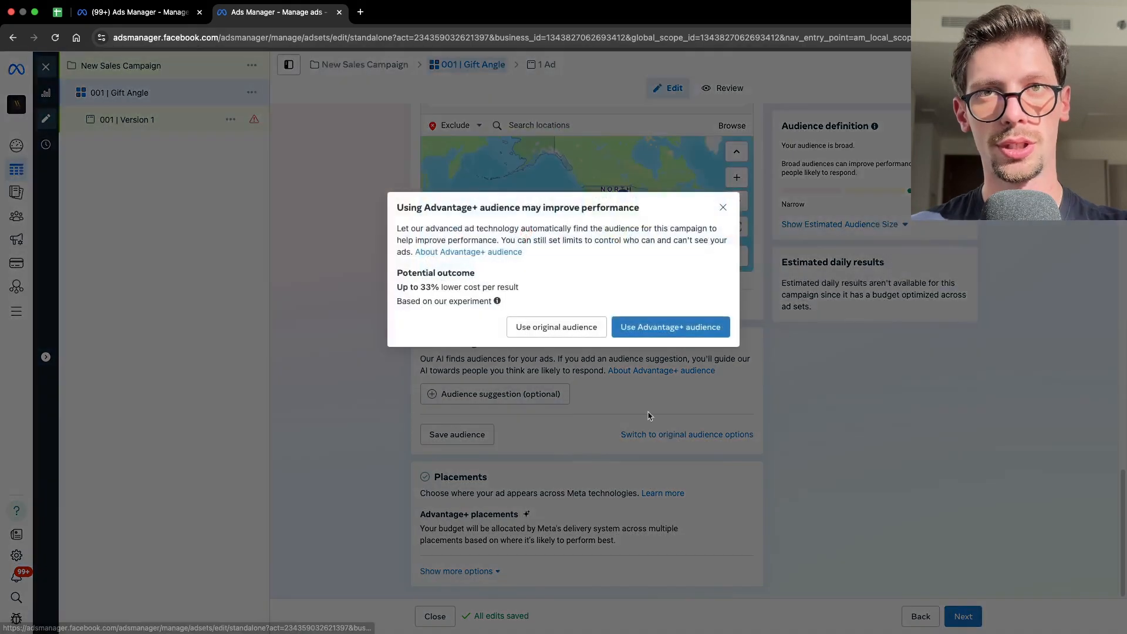
click(559, 330)
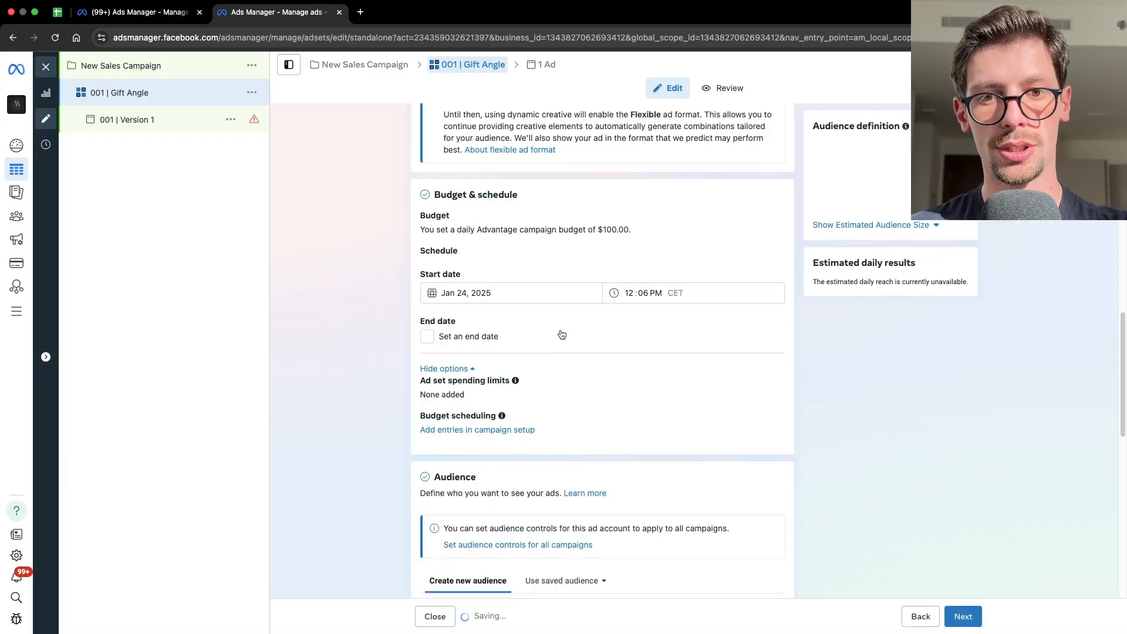
- Set the audience gender to Women
scroll(615, 411, down, 4)
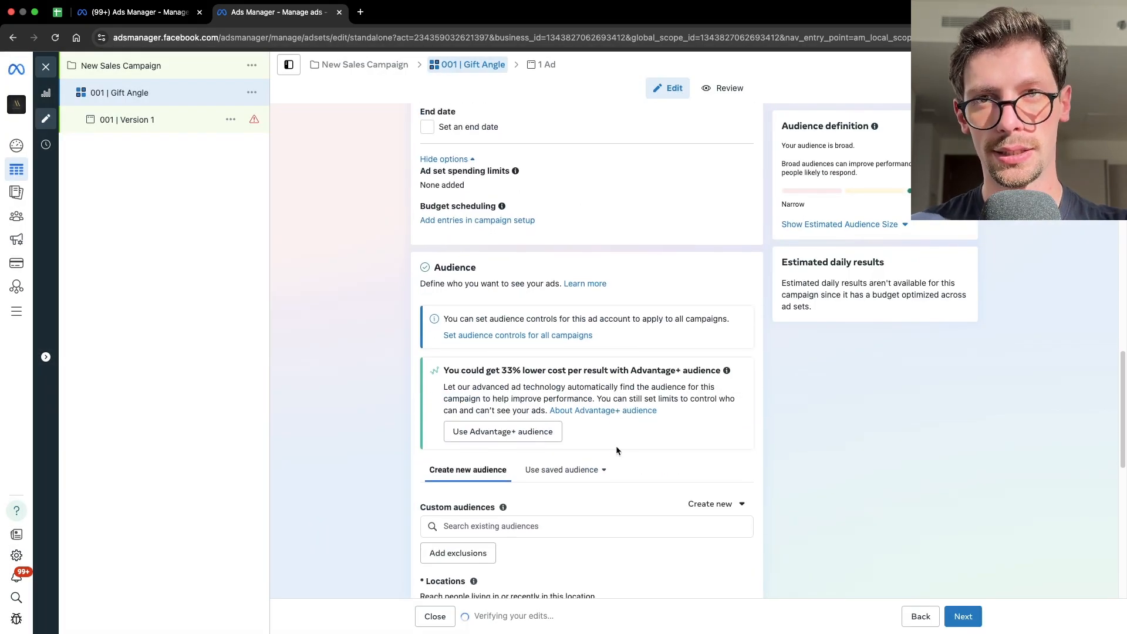
scroll(616, 449, down, 5)
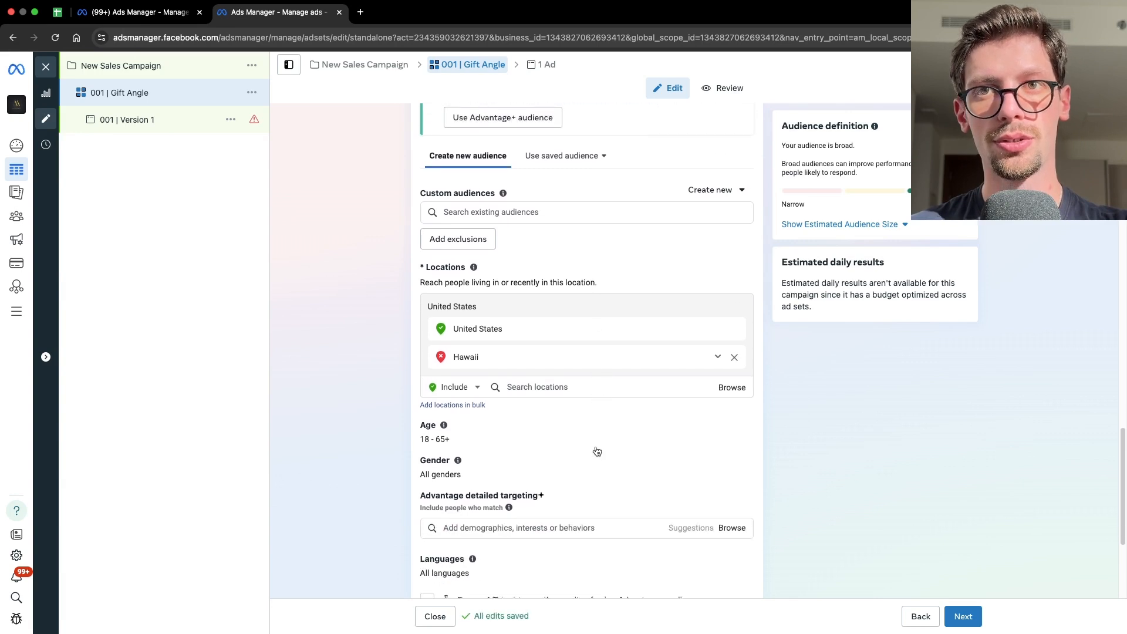
scroll(528, 435, down, 1)
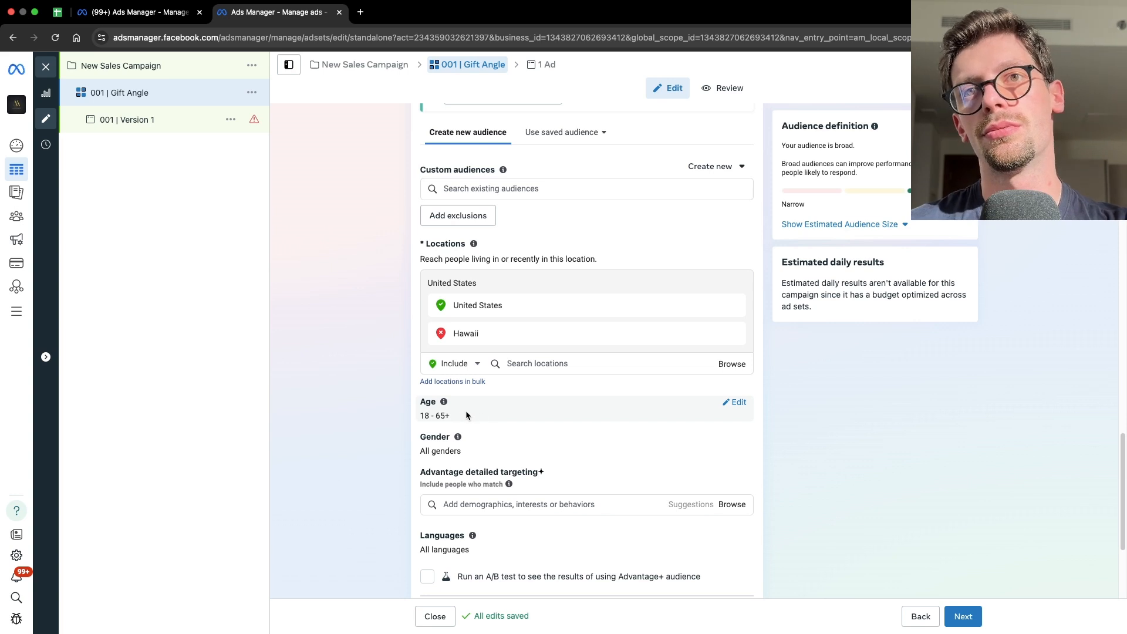
drag(436, 417, 536, 427)
click(898, 475)
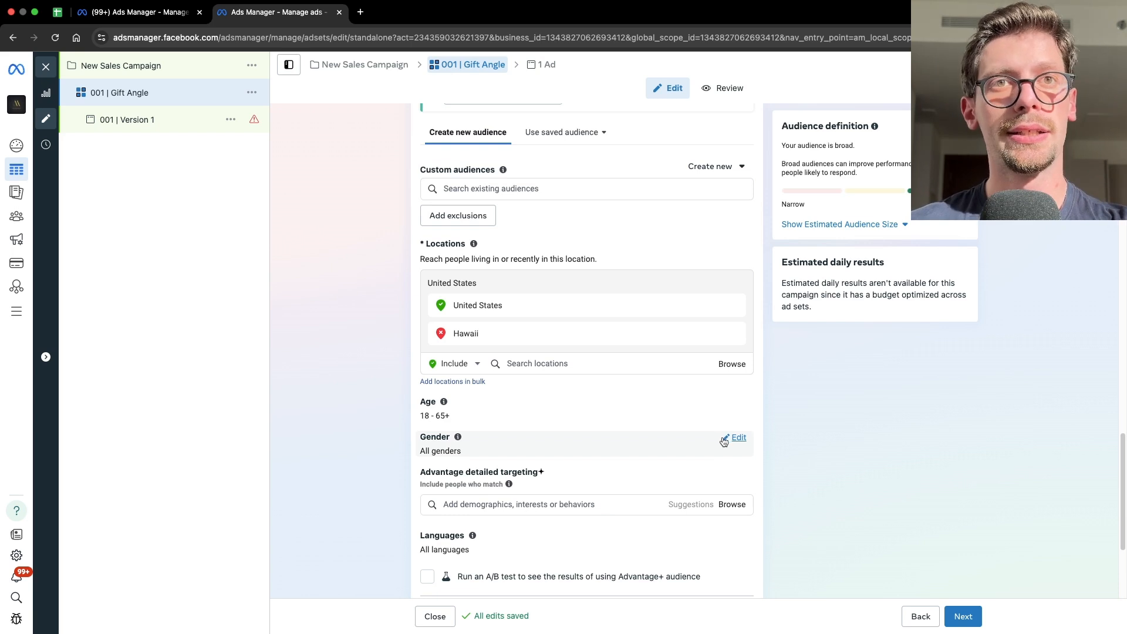
click(734, 439)
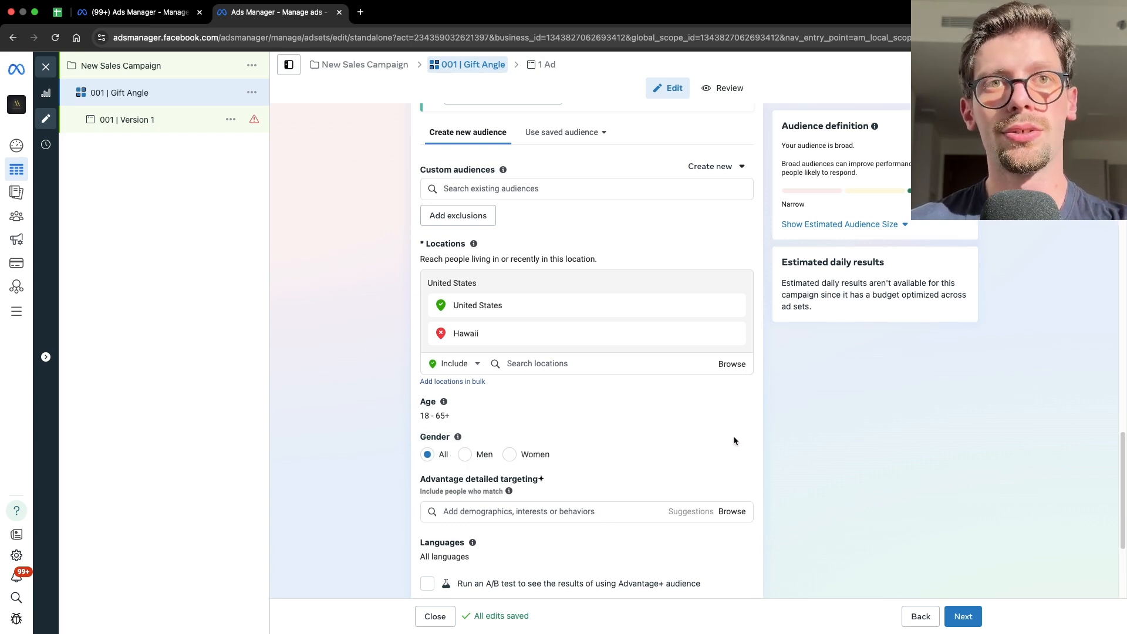
click(509, 454)
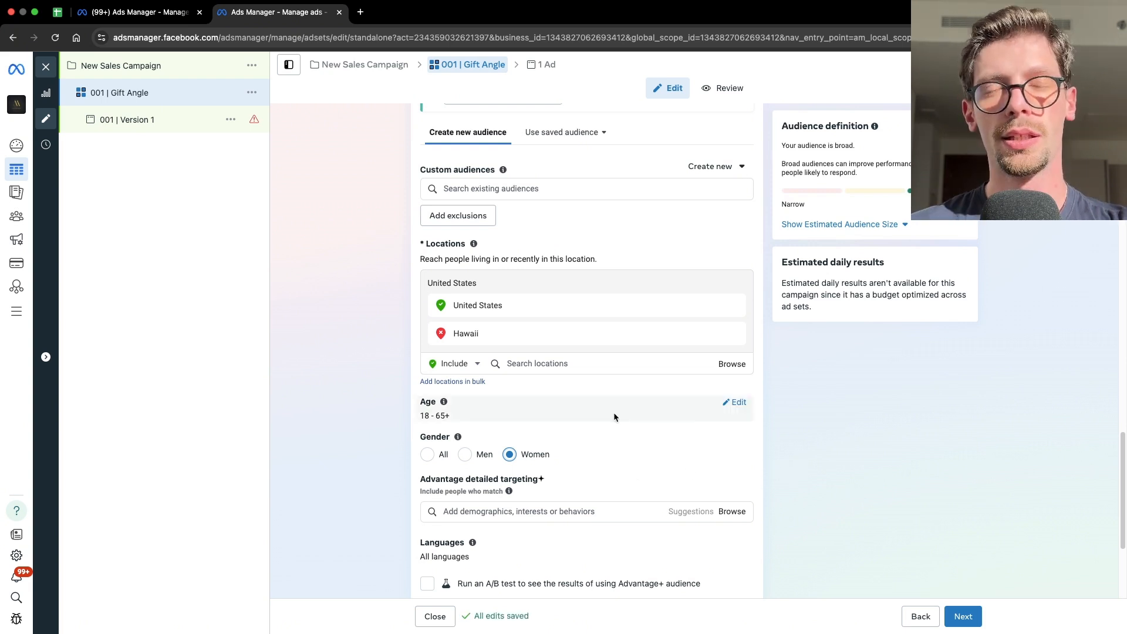
- Set the audience age range to 20 through 45
click(741, 409)
click(452, 421)
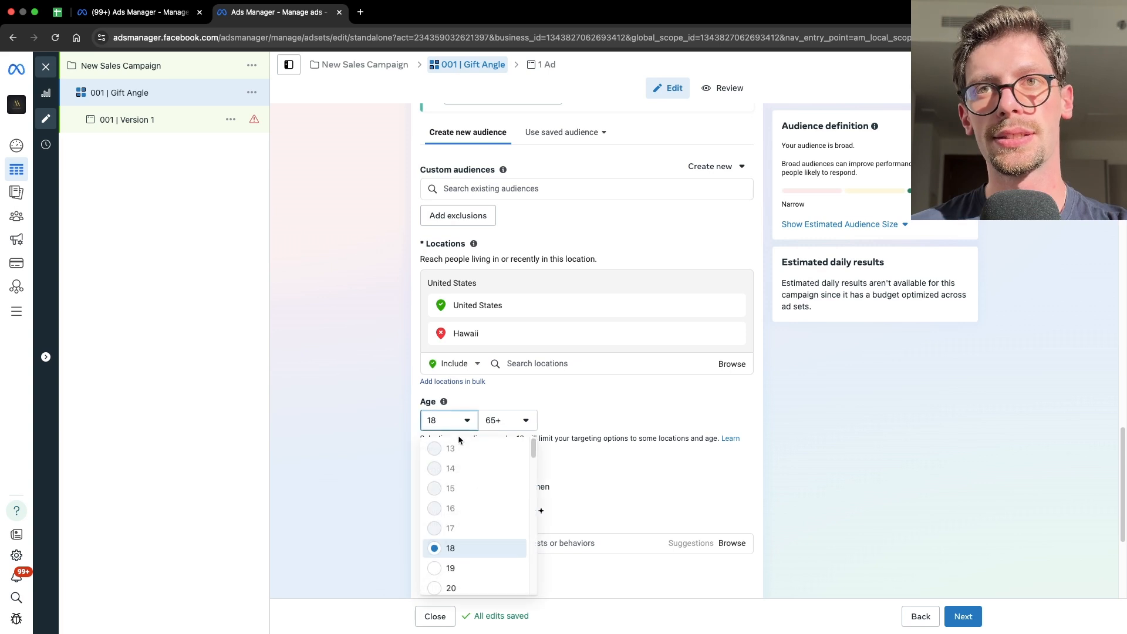
click(464, 566)
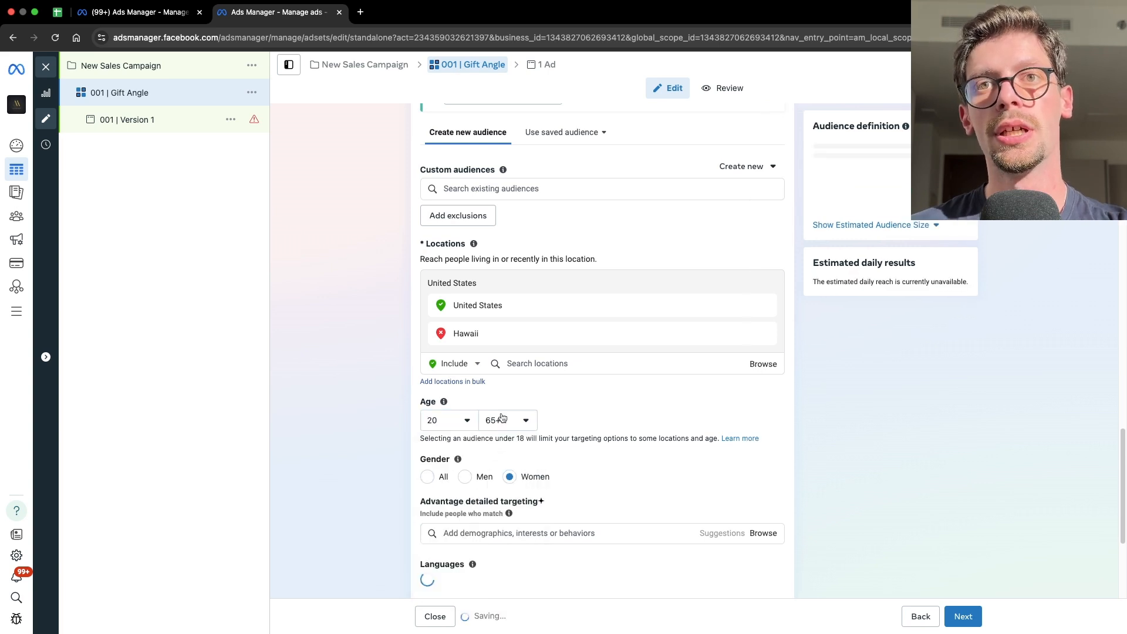
click(508, 421)
scroll(531, 516, up, 6)
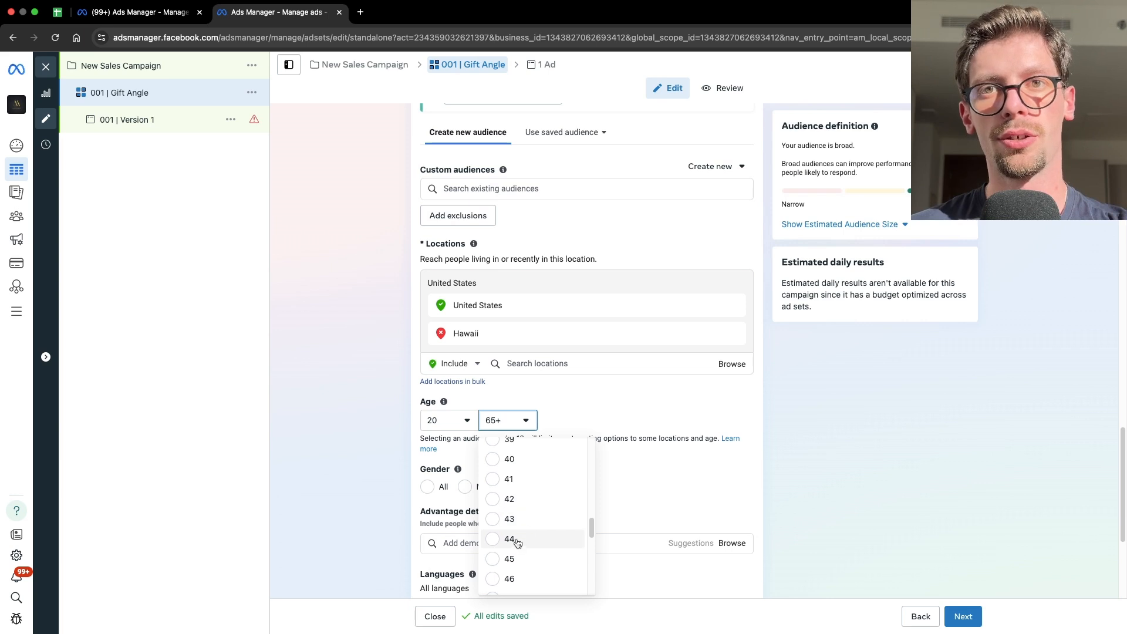
click(530, 558)
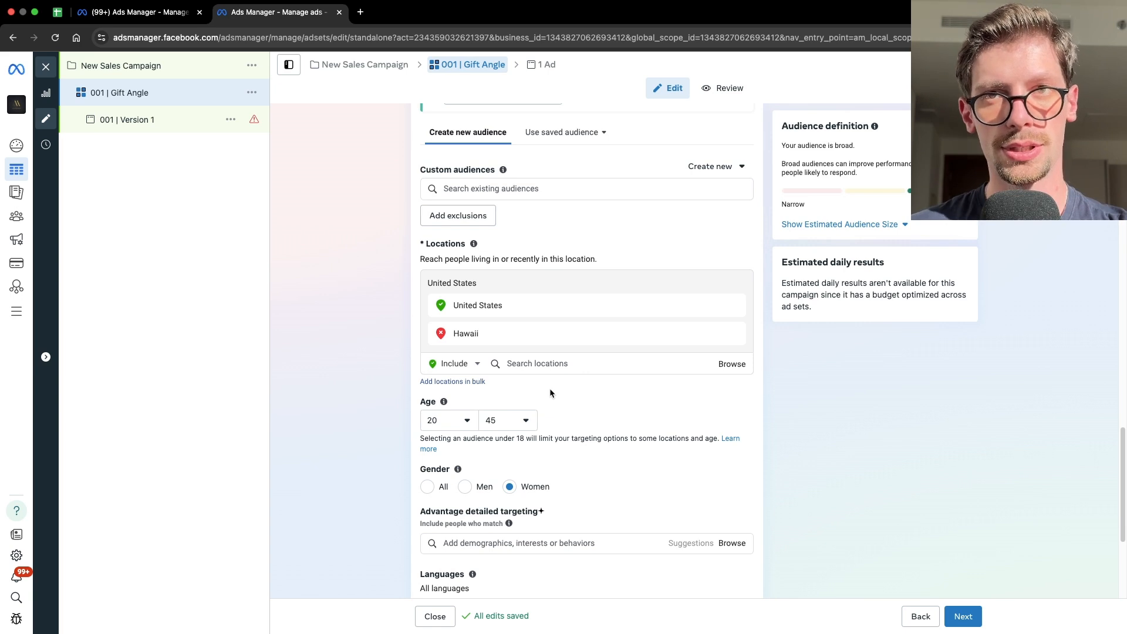
- Keep Advantage+ placements and continue from the ad set to the ad setup
scroll(540, 420, down, 4)
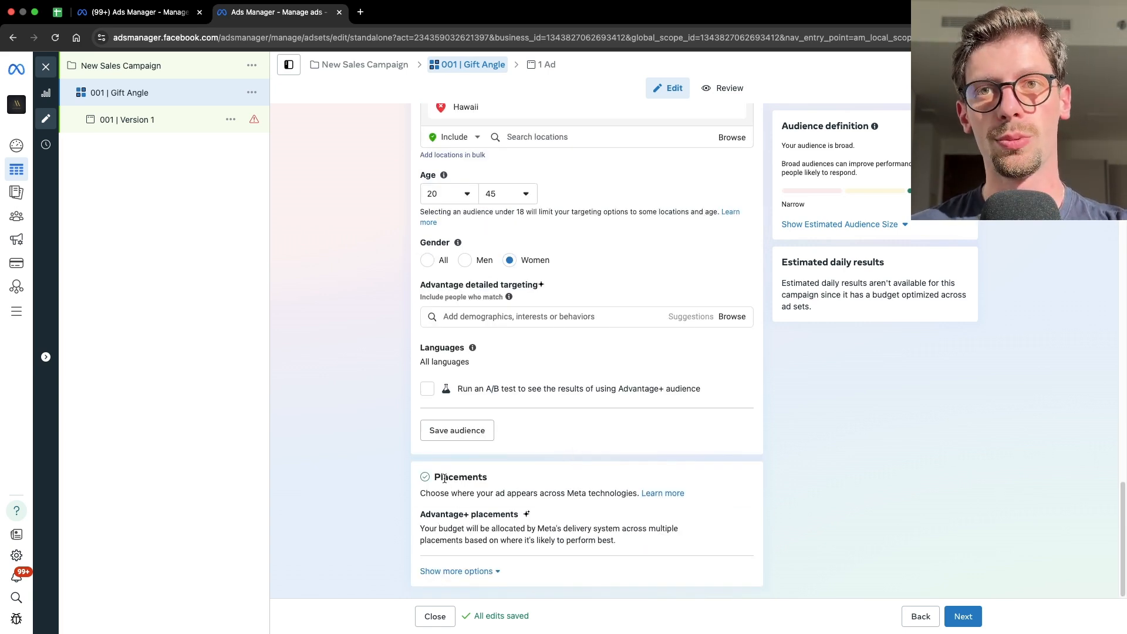
drag(434, 476, 483, 480)
click(502, 488)
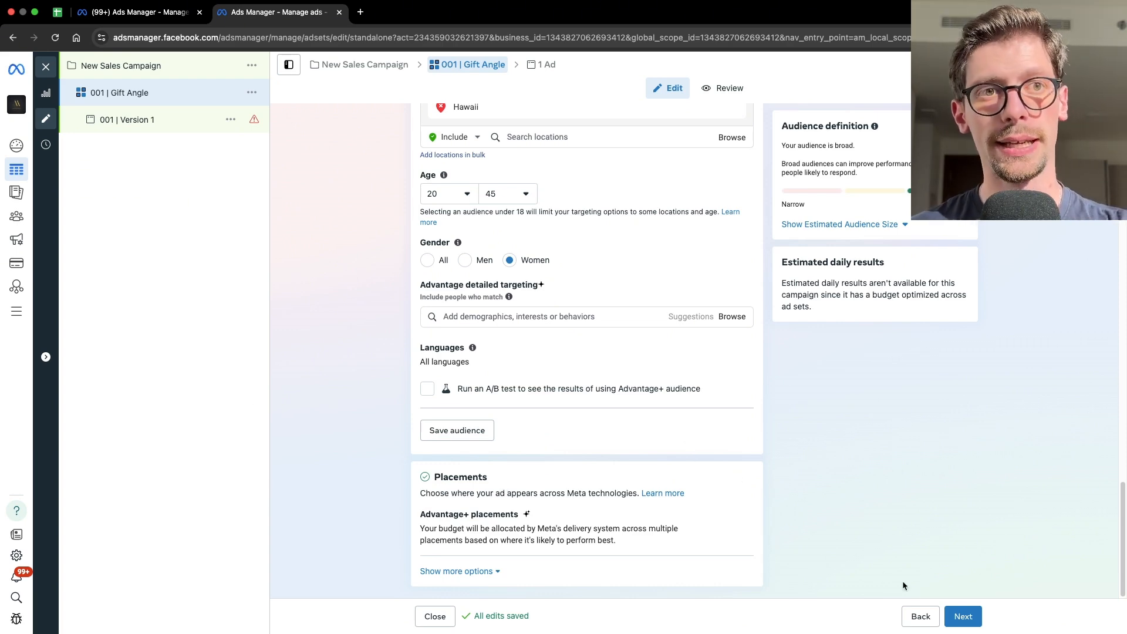
click(963, 616)
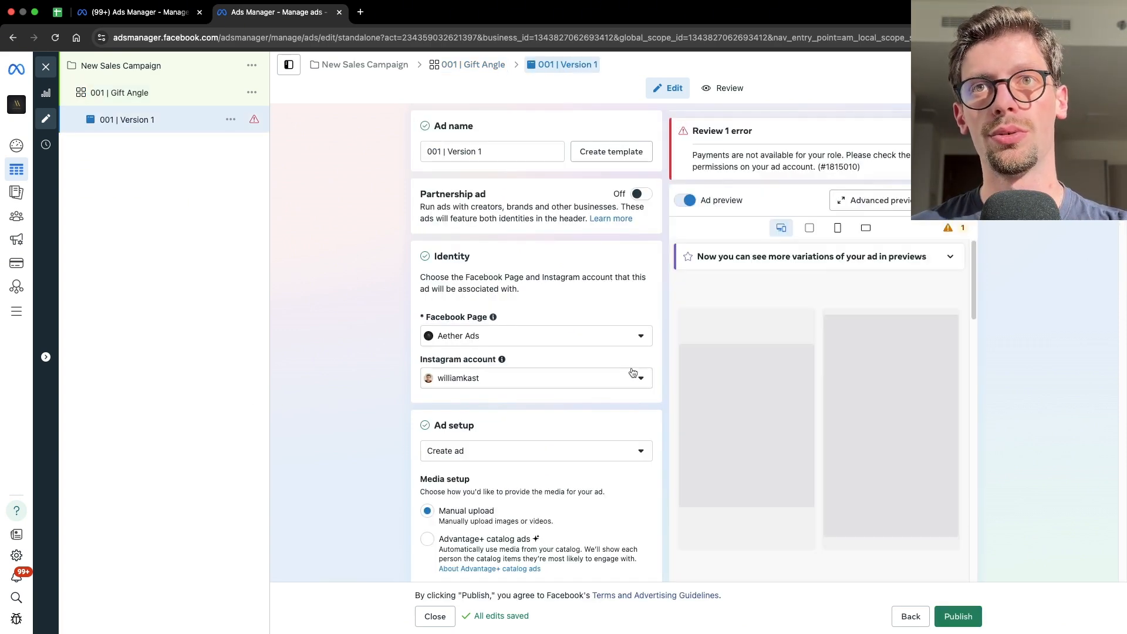
- Review the ad name, identity accounts, and ad setup media and format options
mouse_move(486, 151)
mouse_down()
mouse_move(423, 150)
mouse_move(494, 153)
mouse_up()
click(439, 153)
click(495, 154)
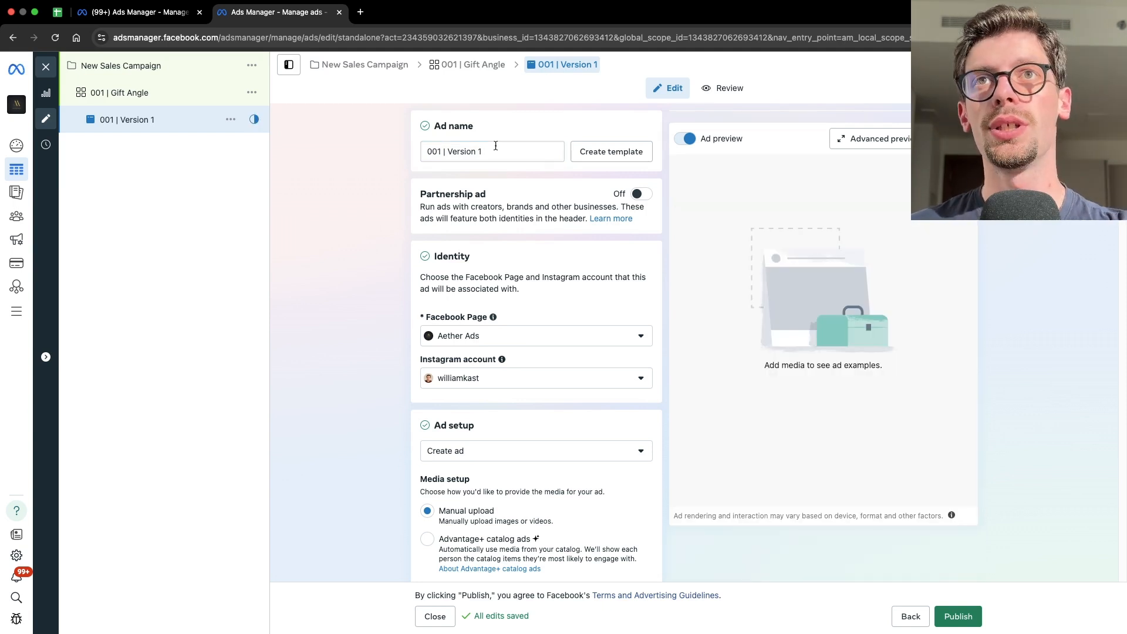
drag(495, 154, 415, 153)
click(460, 148)
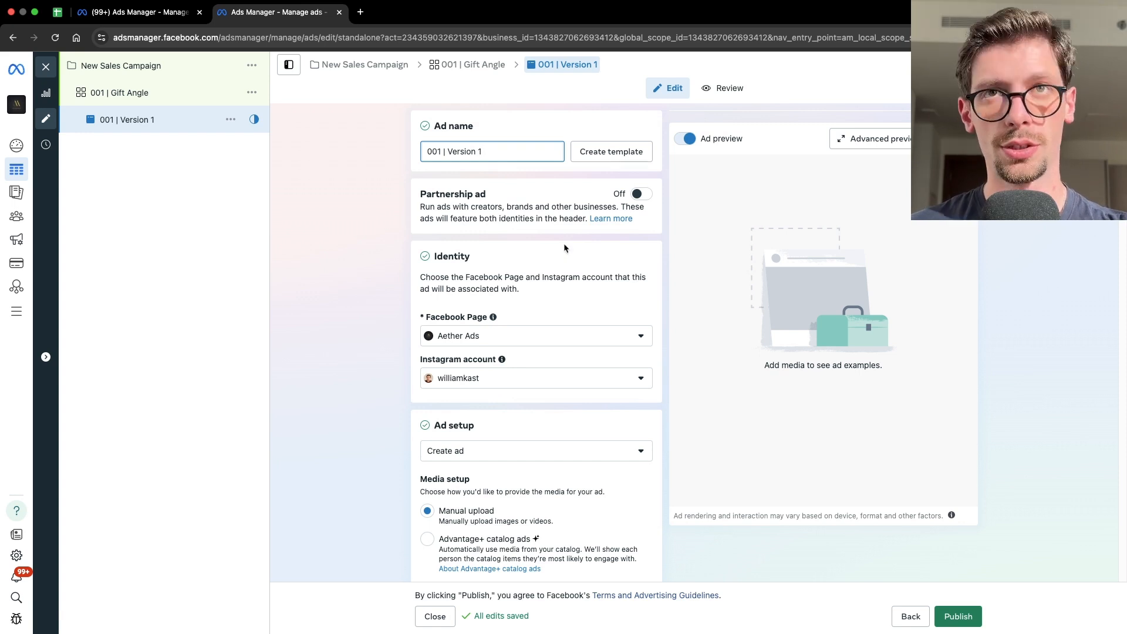
drag(453, 151, 490, 149)
click(493, 148)
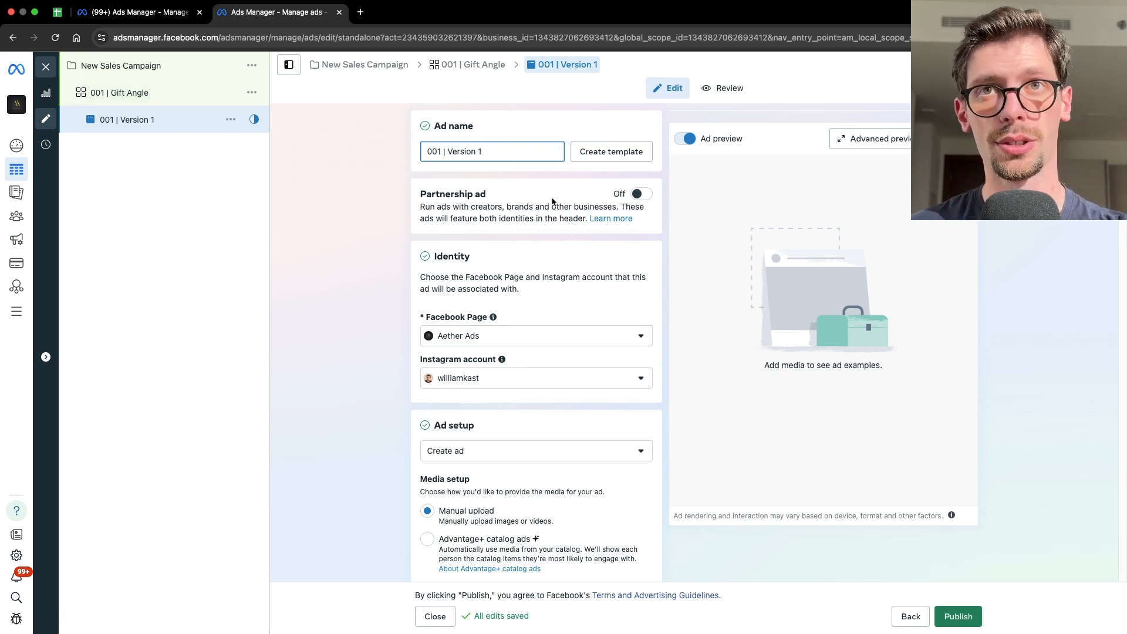
click(517, 257)
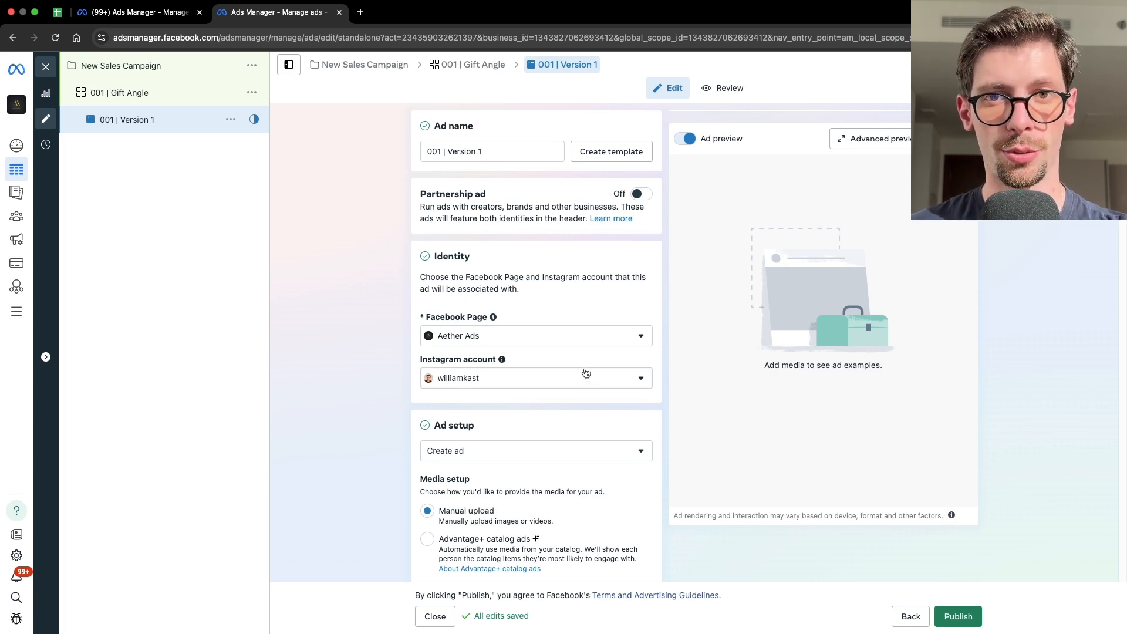
scroll(580, 374, down, 2)
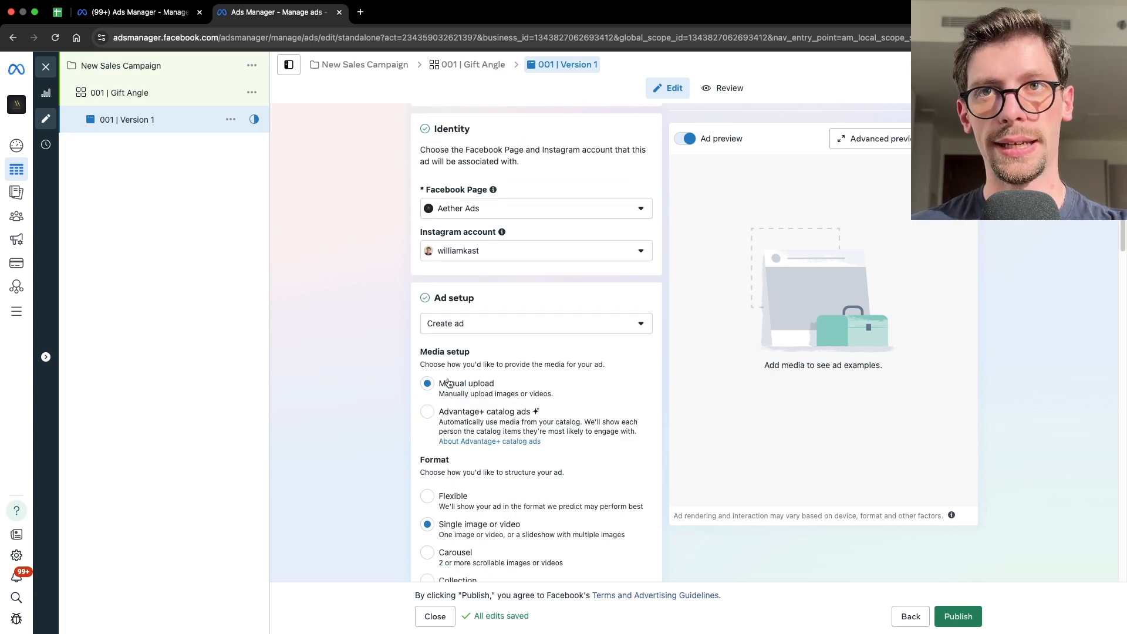
scroll(464, 411, down, 2)
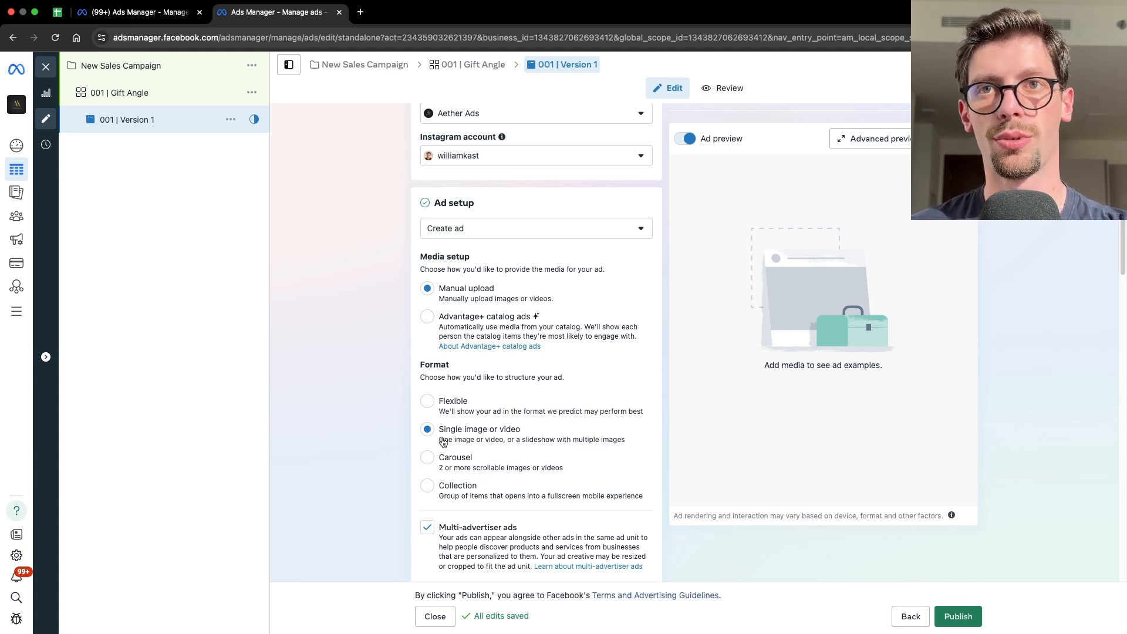
- Set up an image ad creative and pick the ULX #146.4 image from the account media library
scroll(551, 424, down, 1)
scroll(551, 423, down, 6)
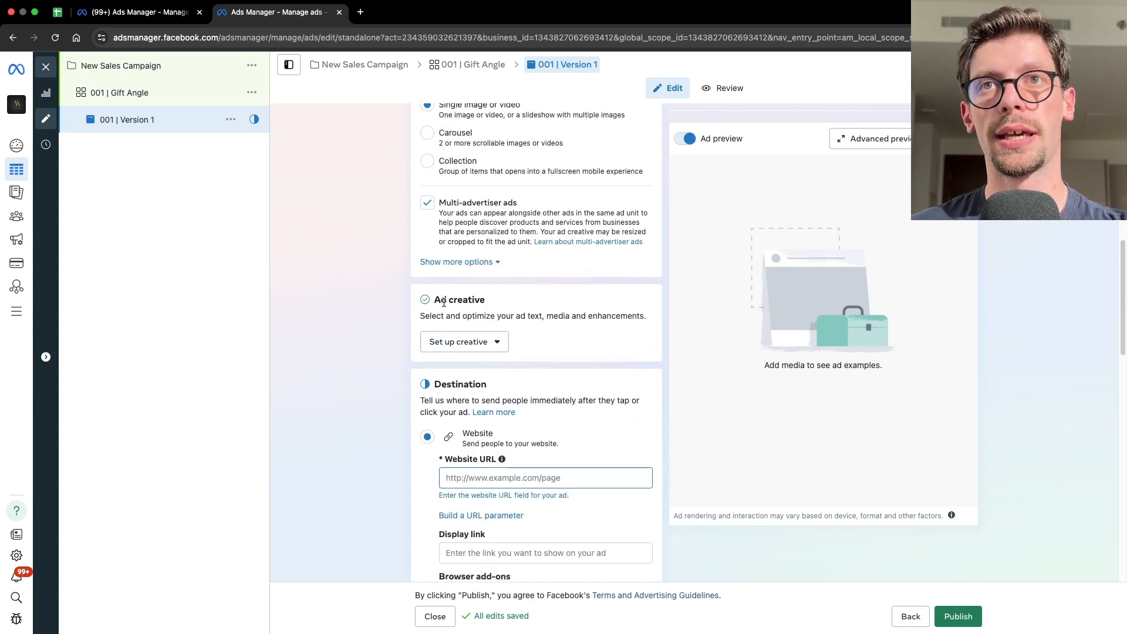
click(470, 344)
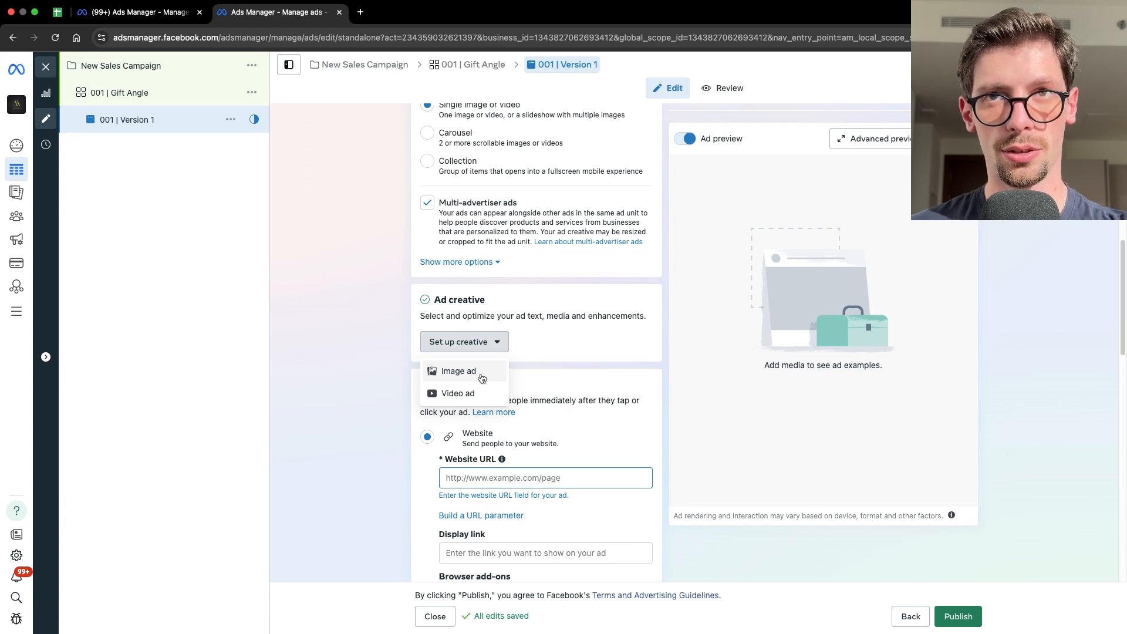
click(485, 373)
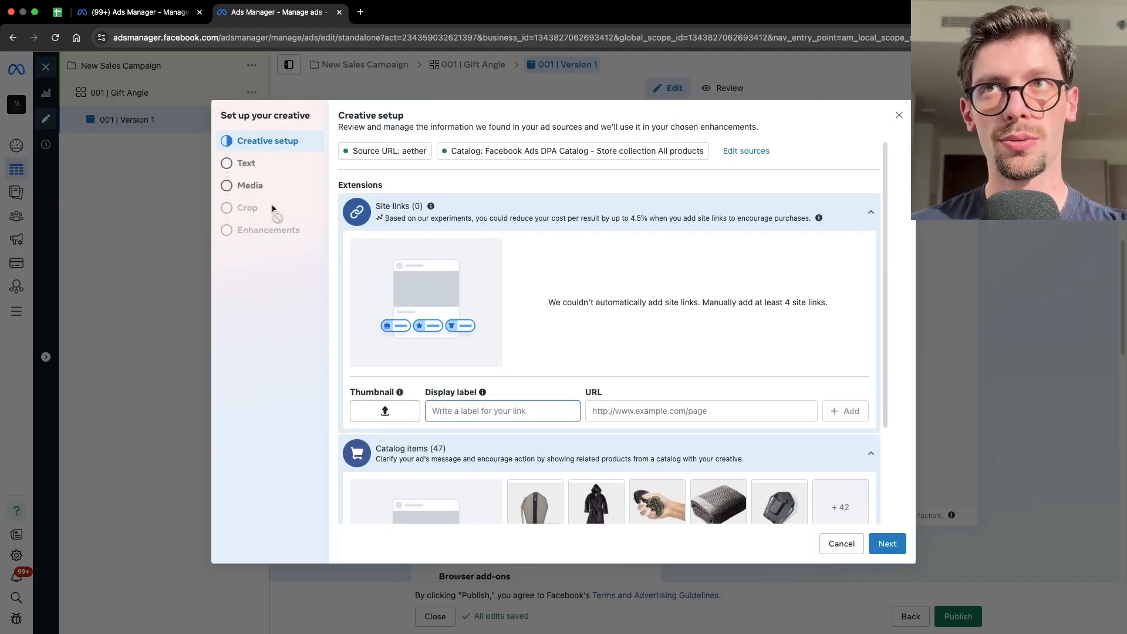
click(256, 192)
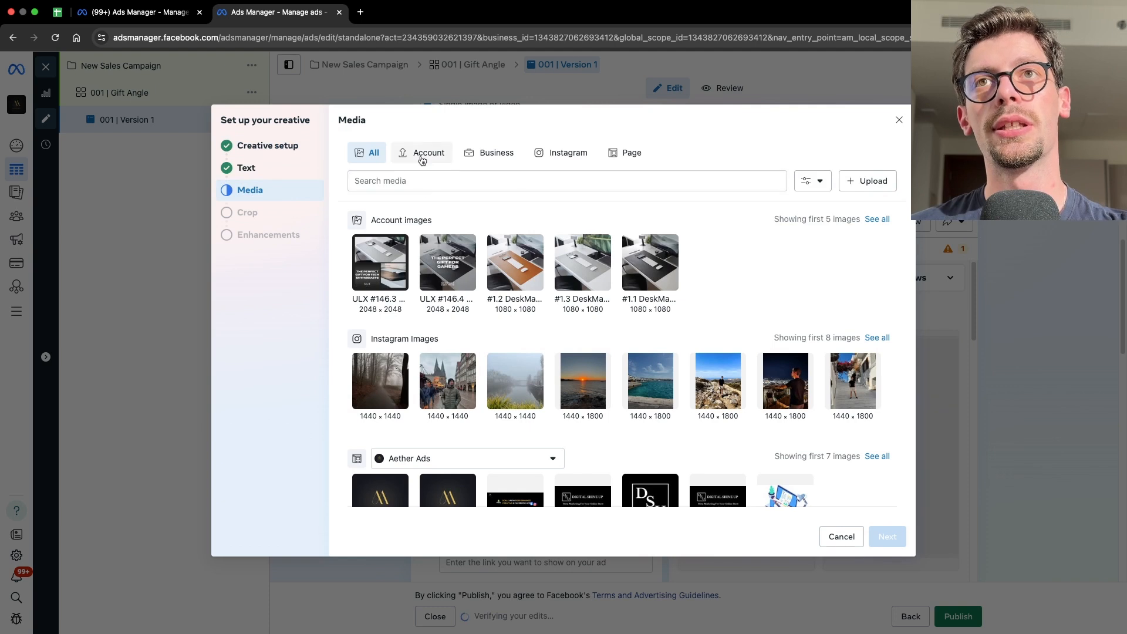
click(422, 155)
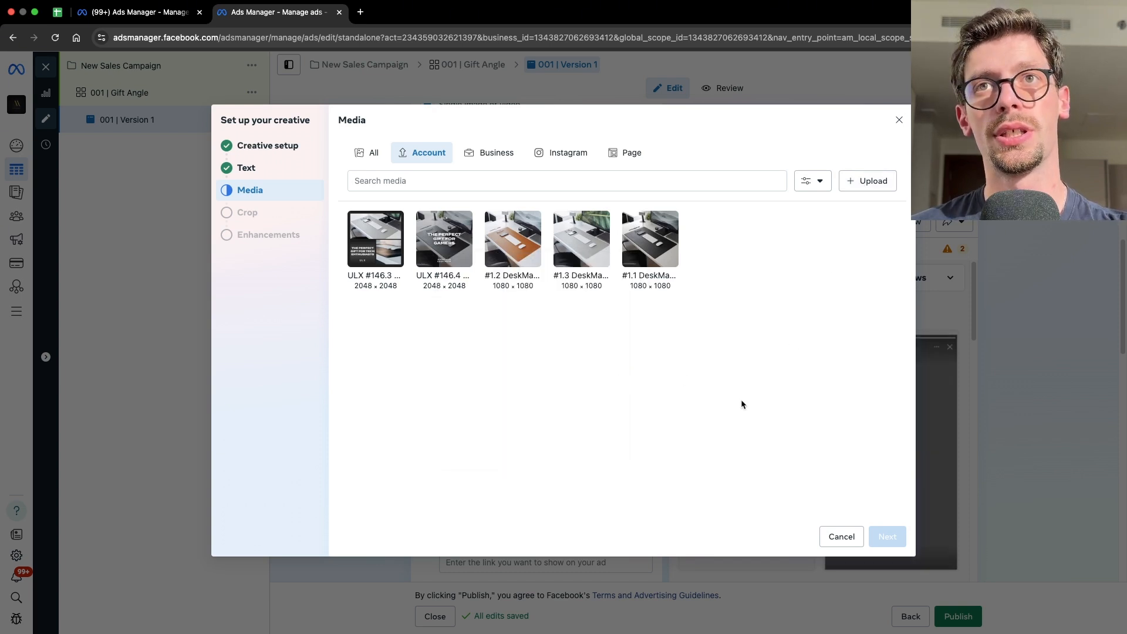
mouse_move(424, 258)
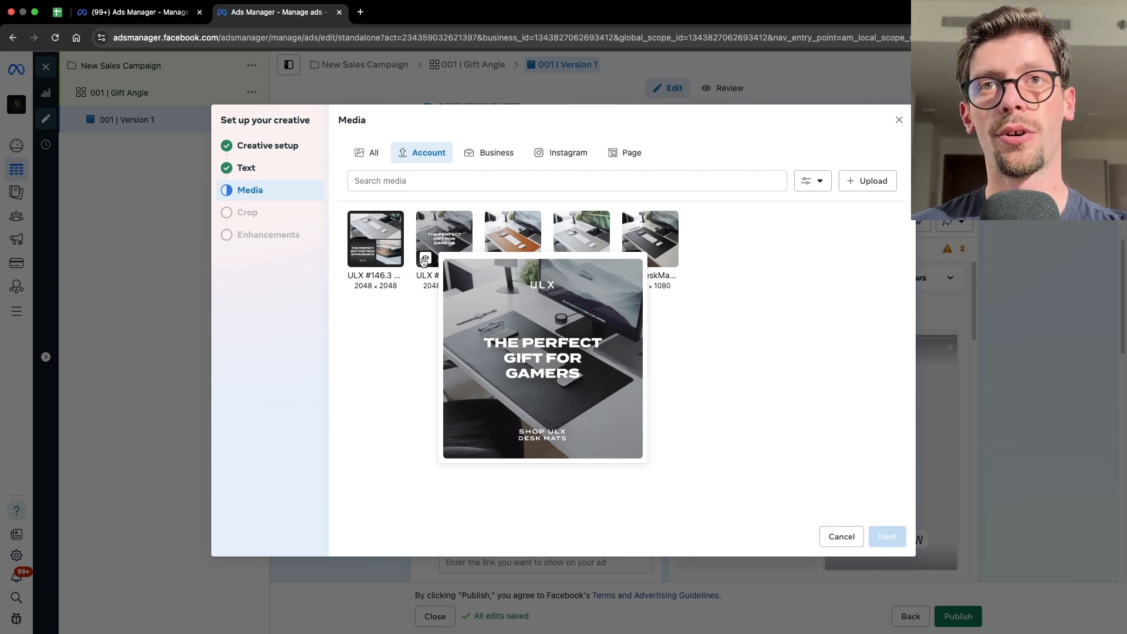
click(425, 263)
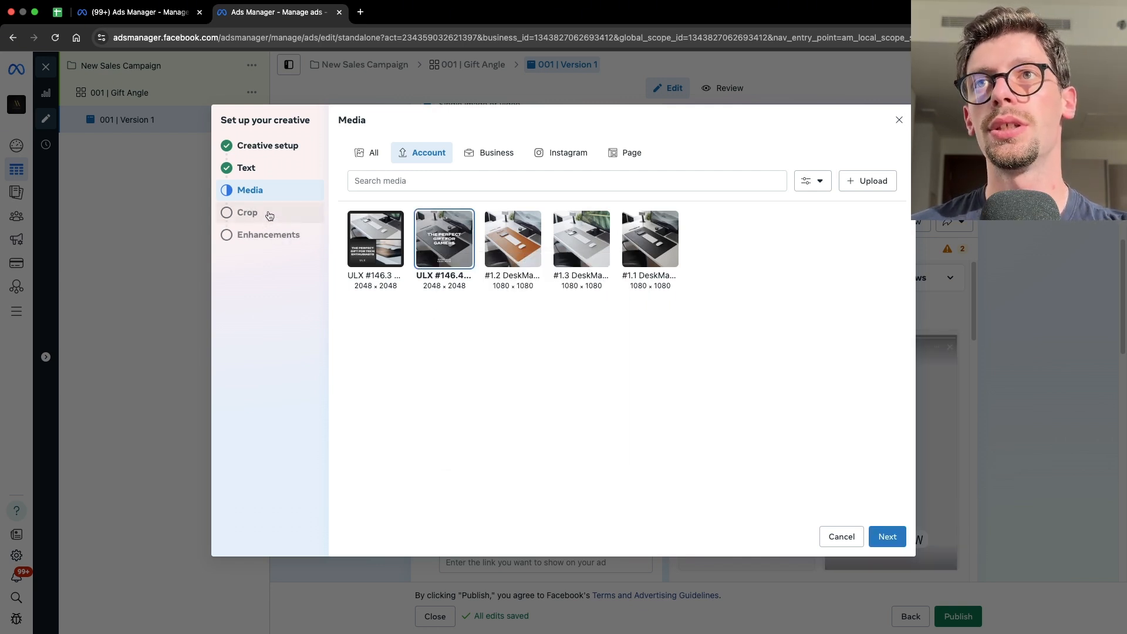
- Review the placement crops and turn off all Advantage+ creative enhancements
click(268, 213)
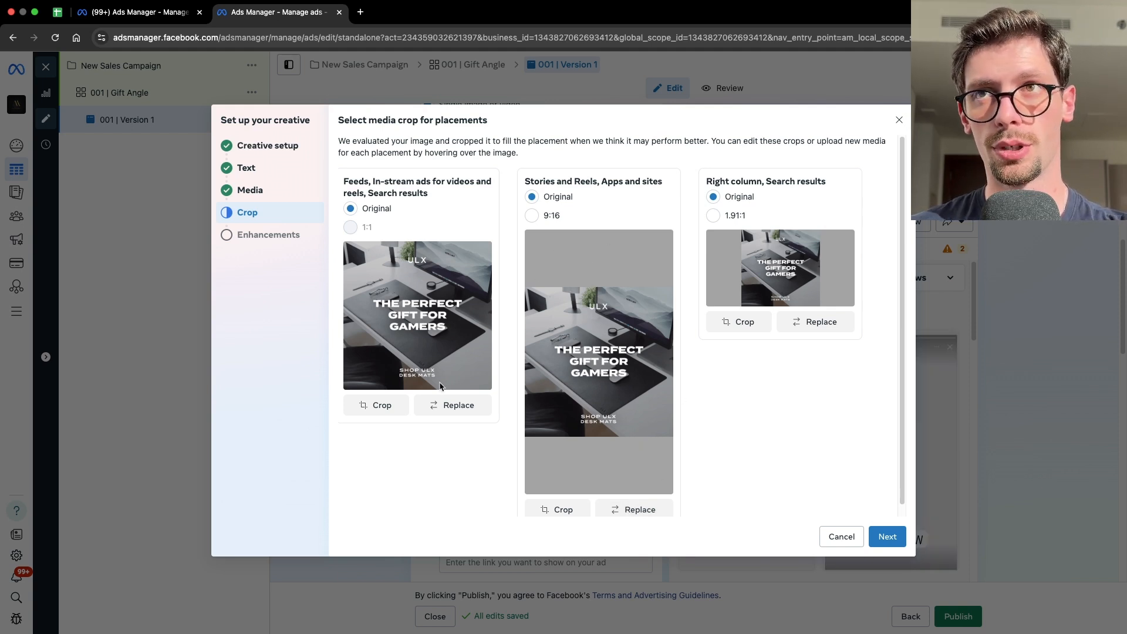
click(268, 235)
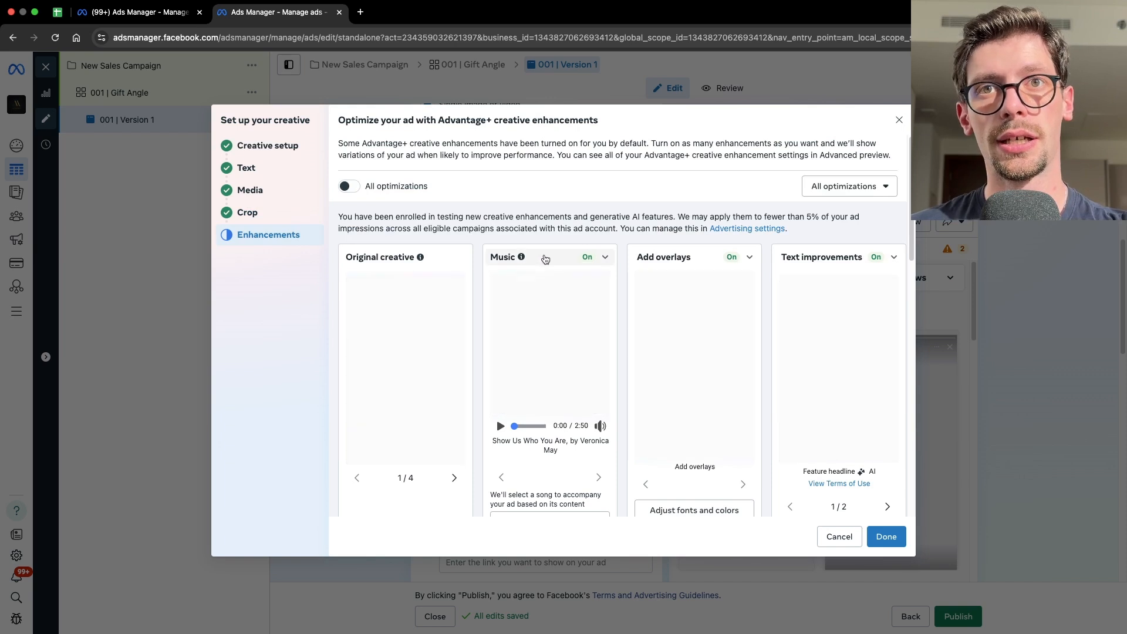
click(349, 186)
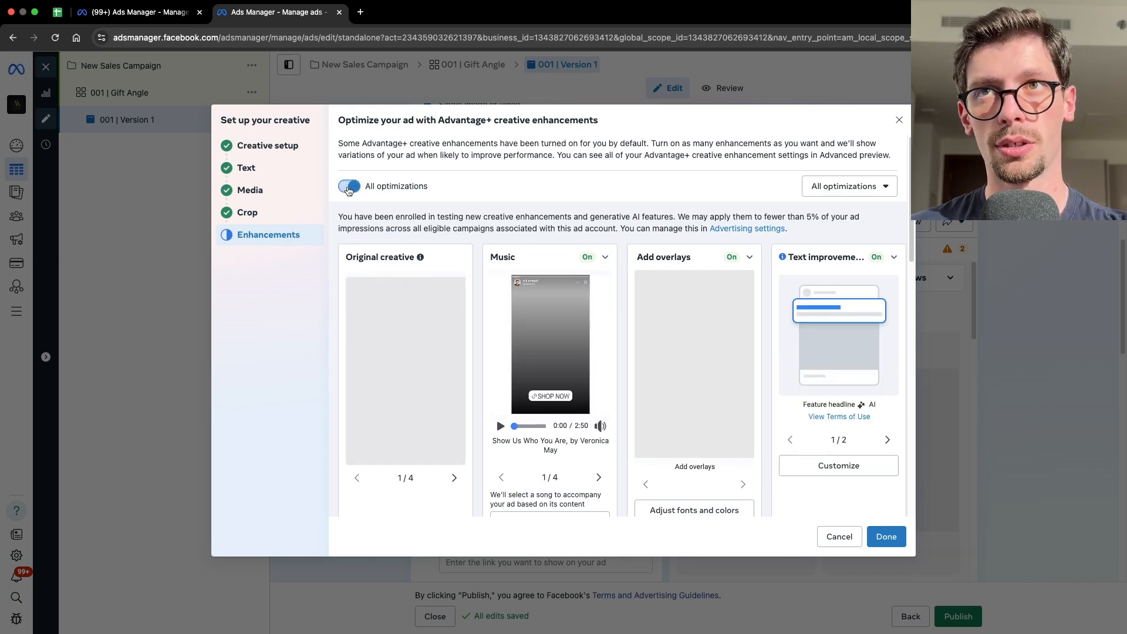
click(350, 189)
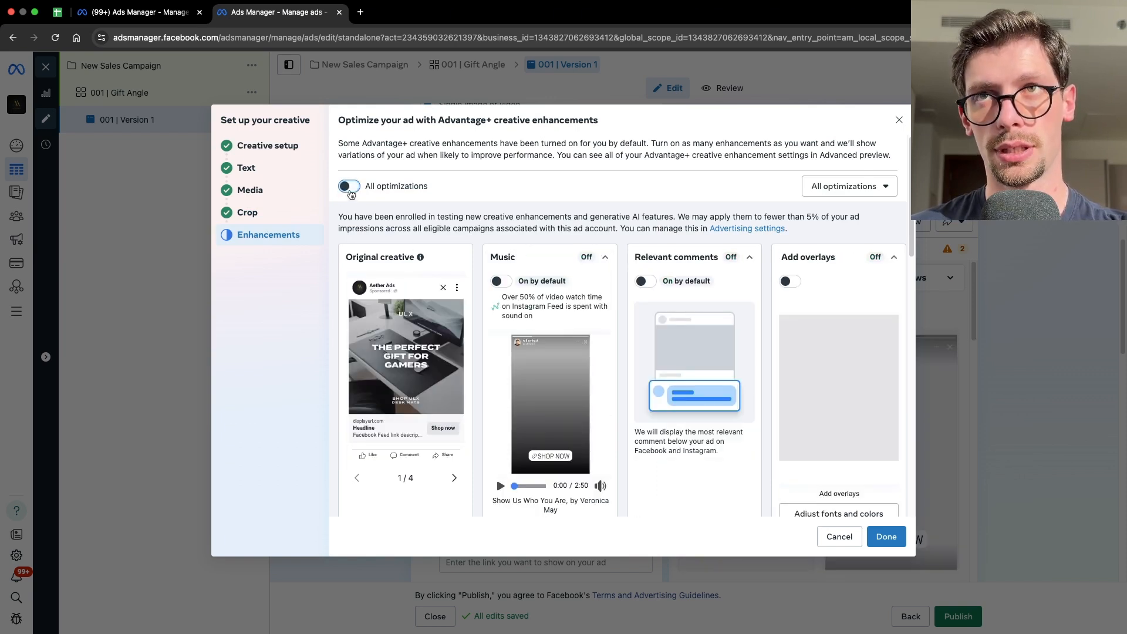
click(350, 188)
click(350, 189)
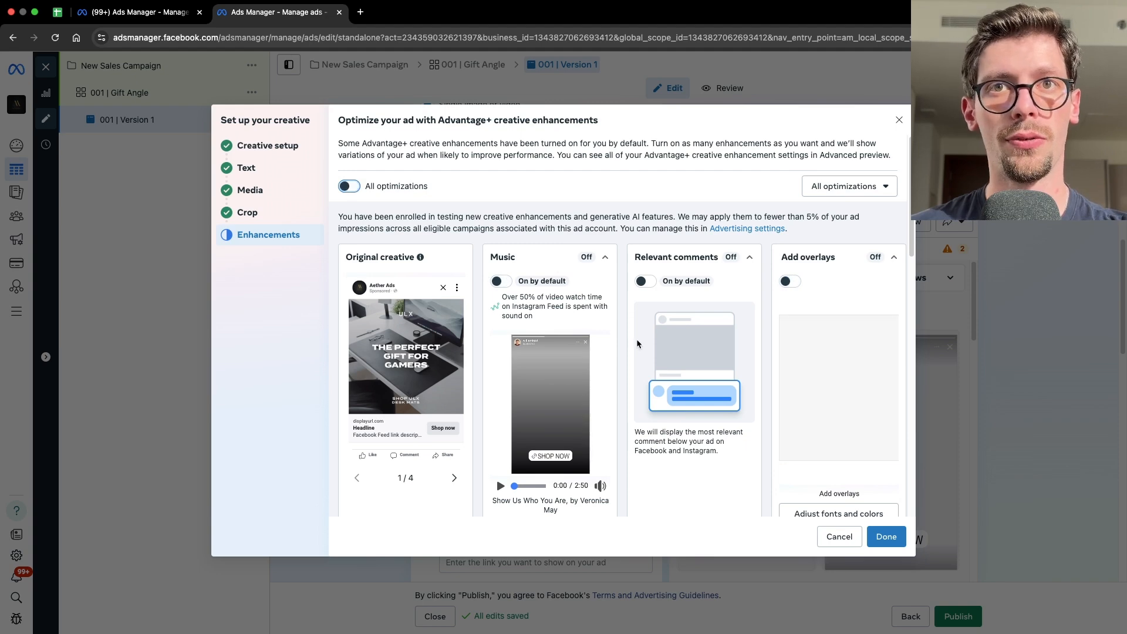
- Look through the individual enhancement options and finish the creative setup
scroll(636, 339, down, 5)
scroll(626, 353, down, 1)
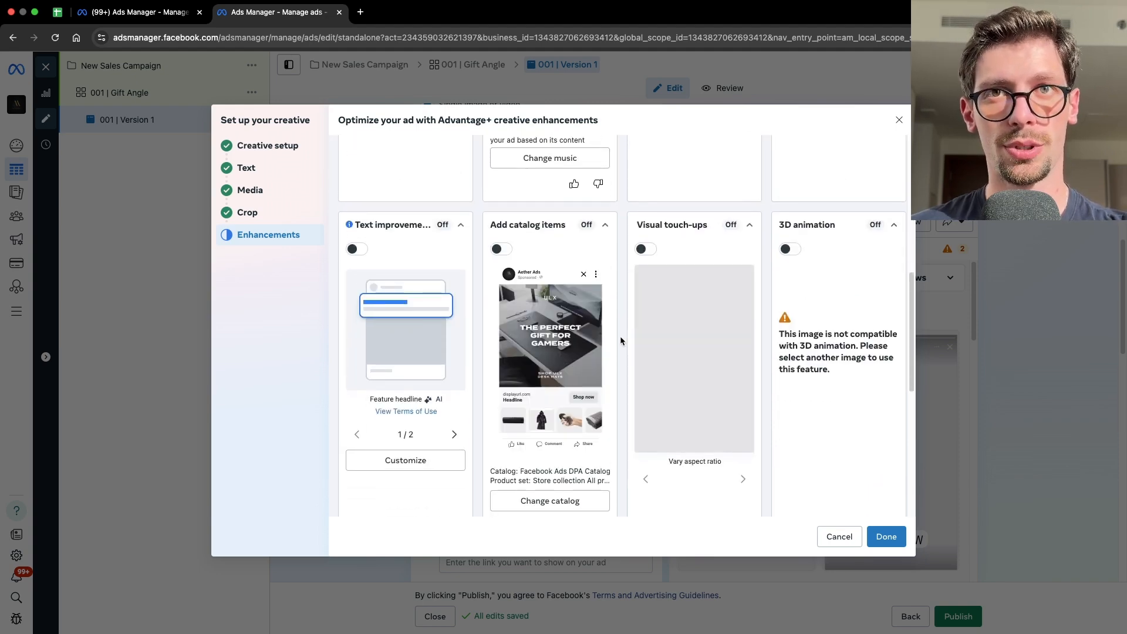
scroll(620, 339, down, 5)
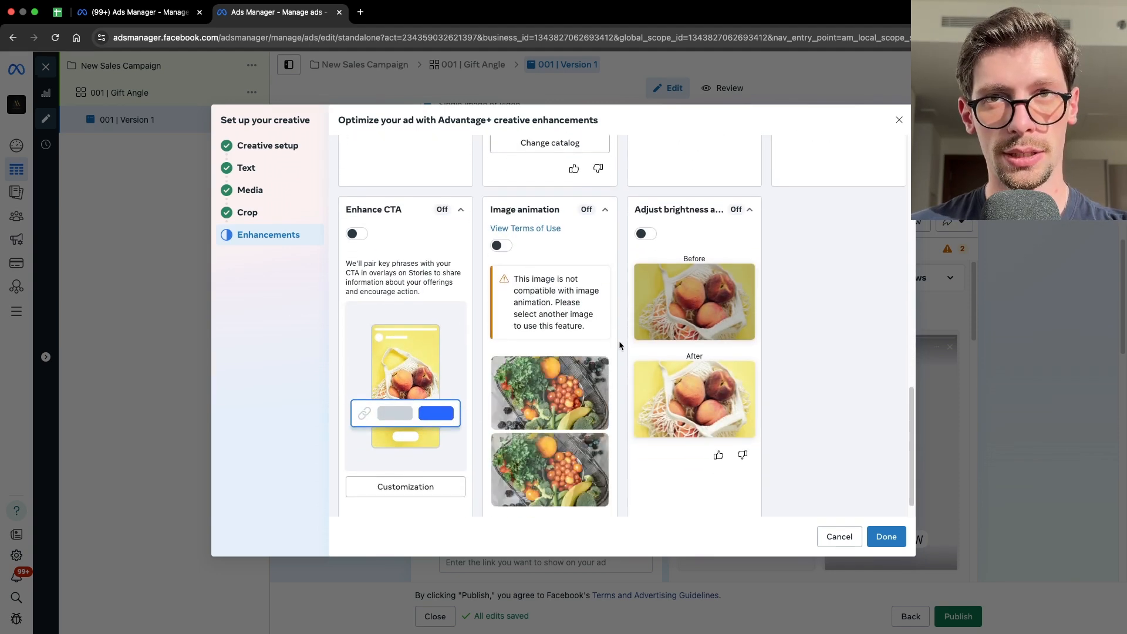
scroll(619, 345, up, 10)
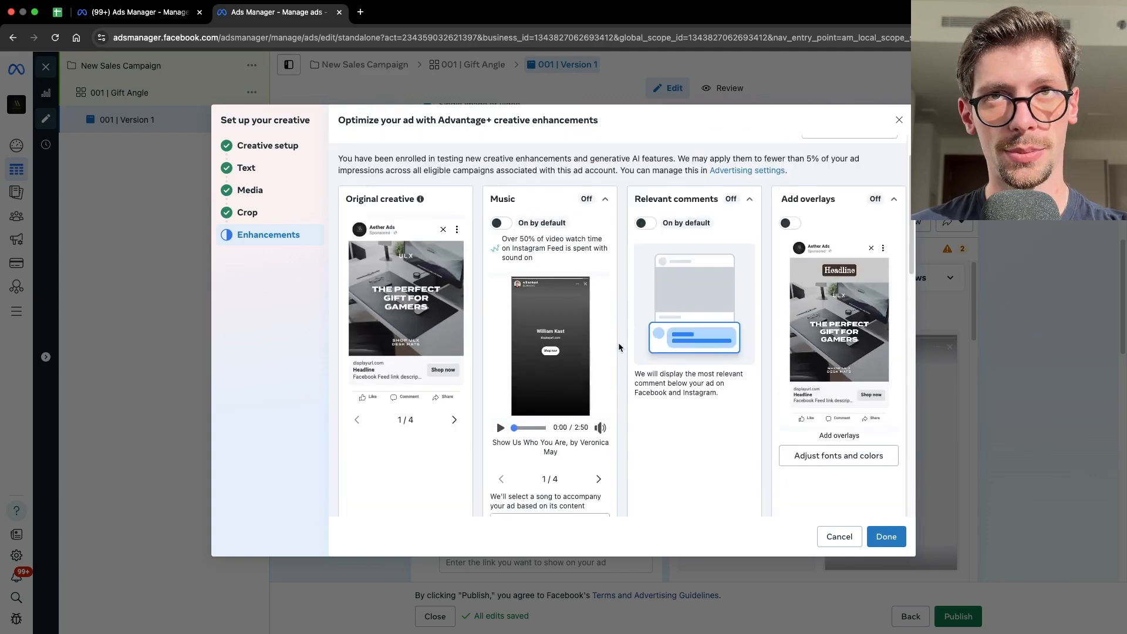
scroll(619, 345, up, 2)
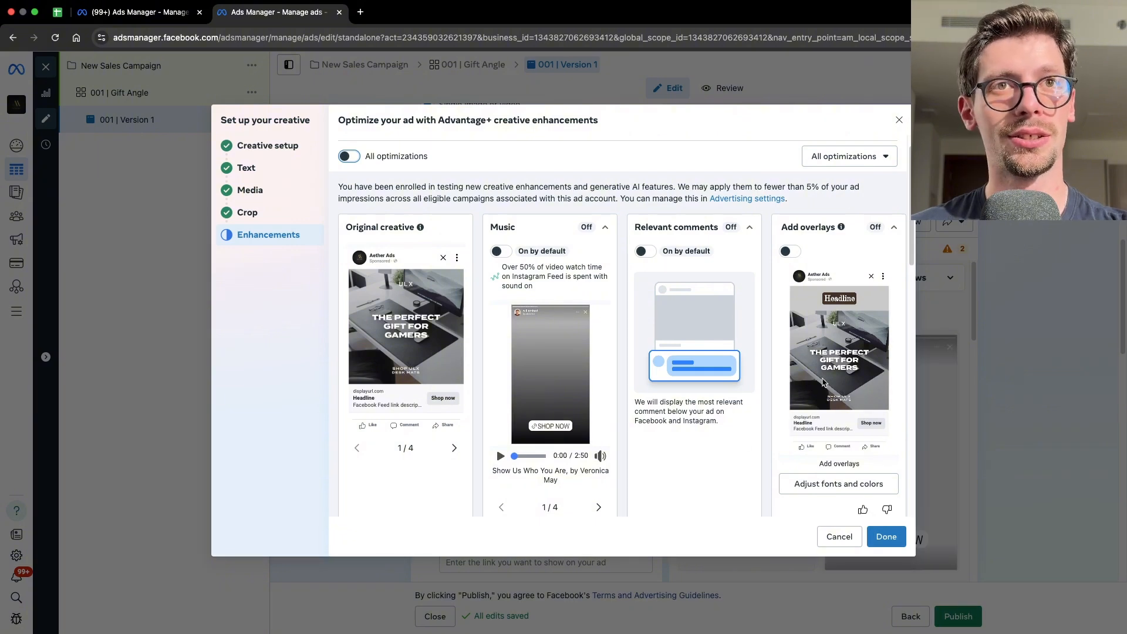
click(887, 536)
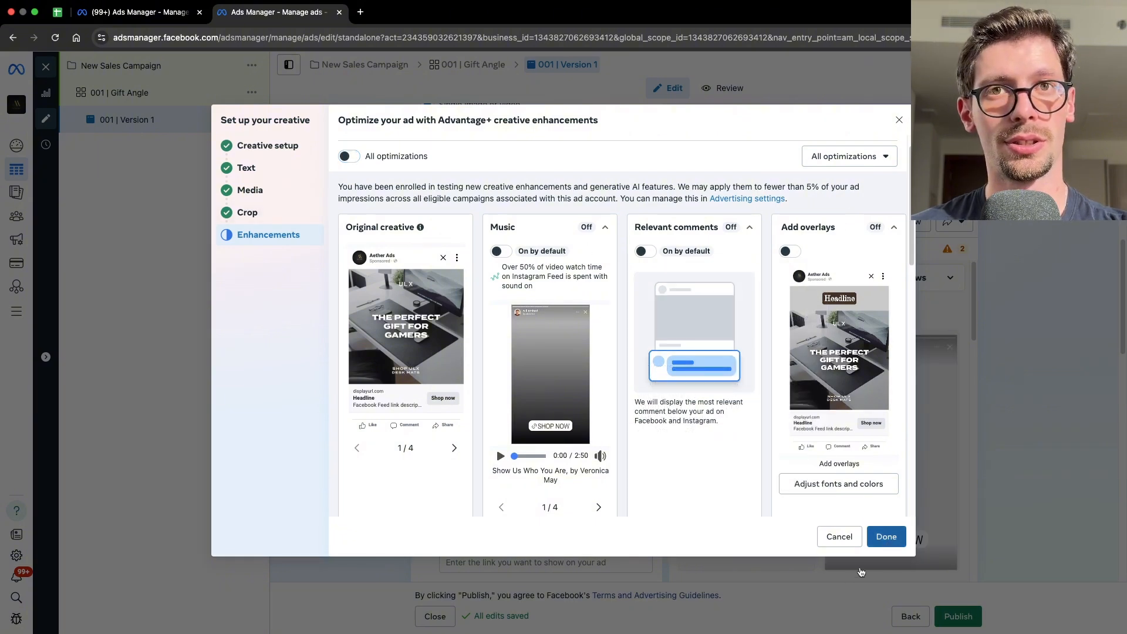
- Enter 'winning text' as the primary text and 'winning headline' as the headline
scroll(605, 407, down, 4)
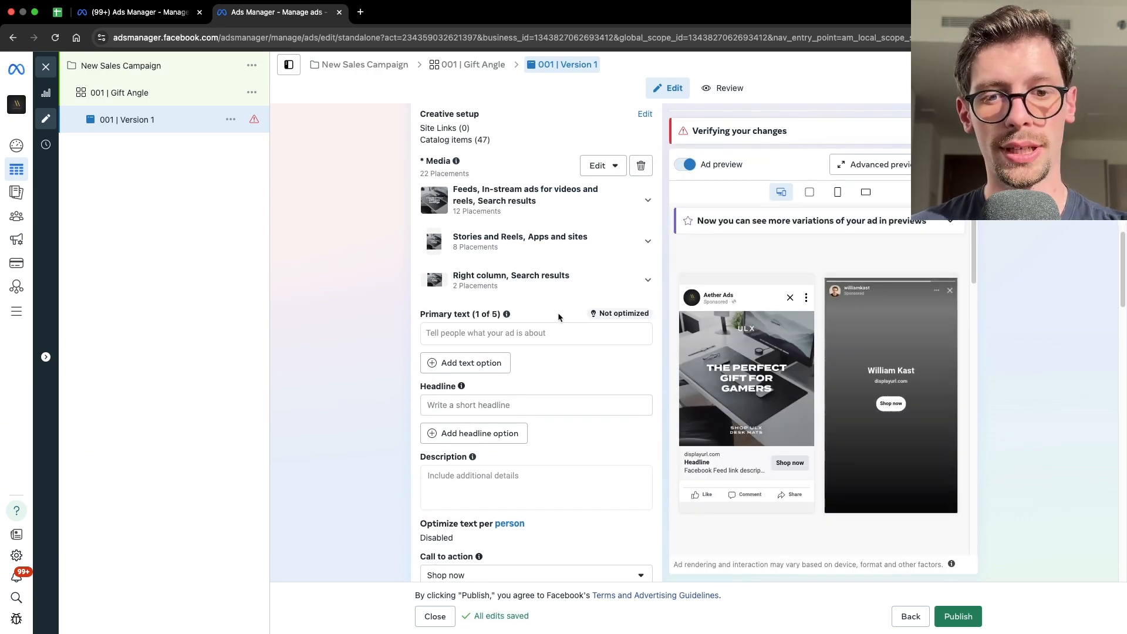
click(517, 333)
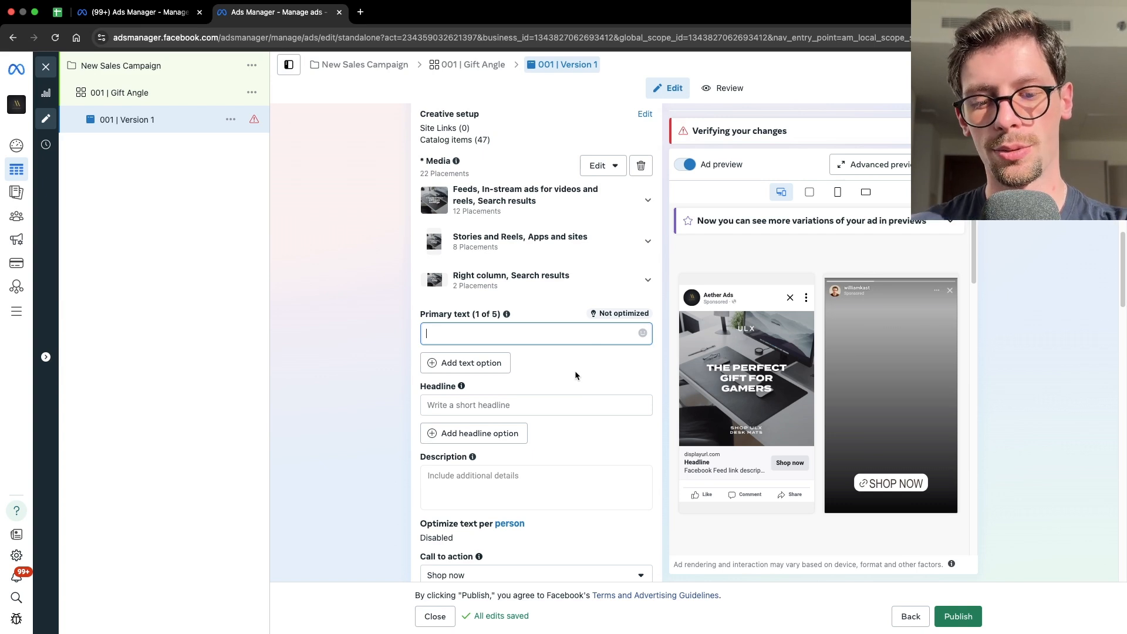
text(winning text)
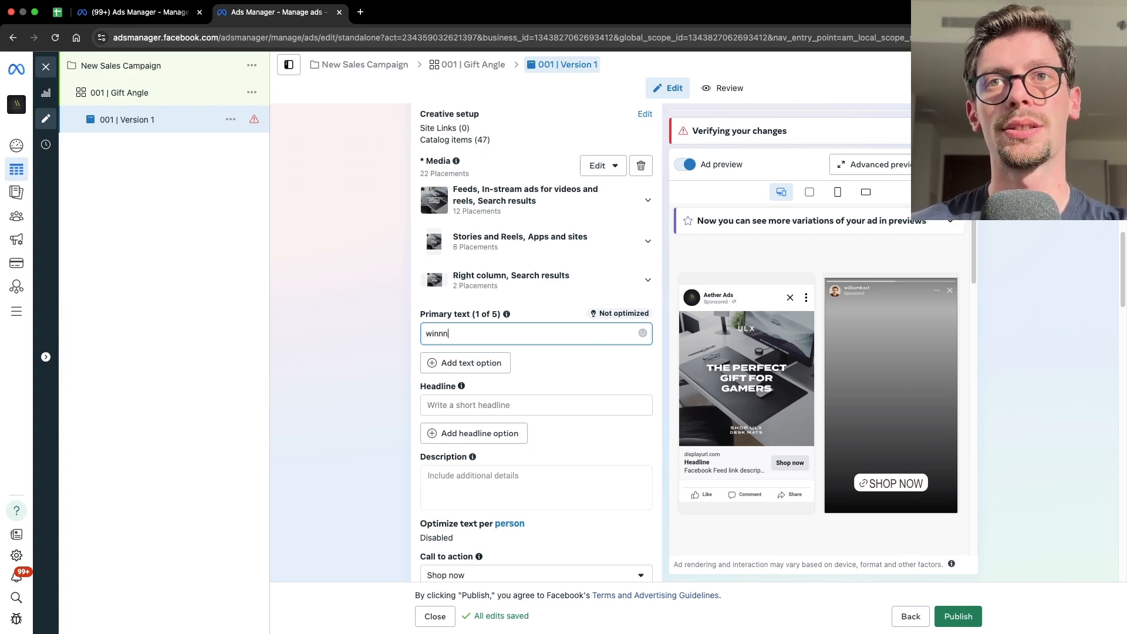
click(553, 405)
text(winni)
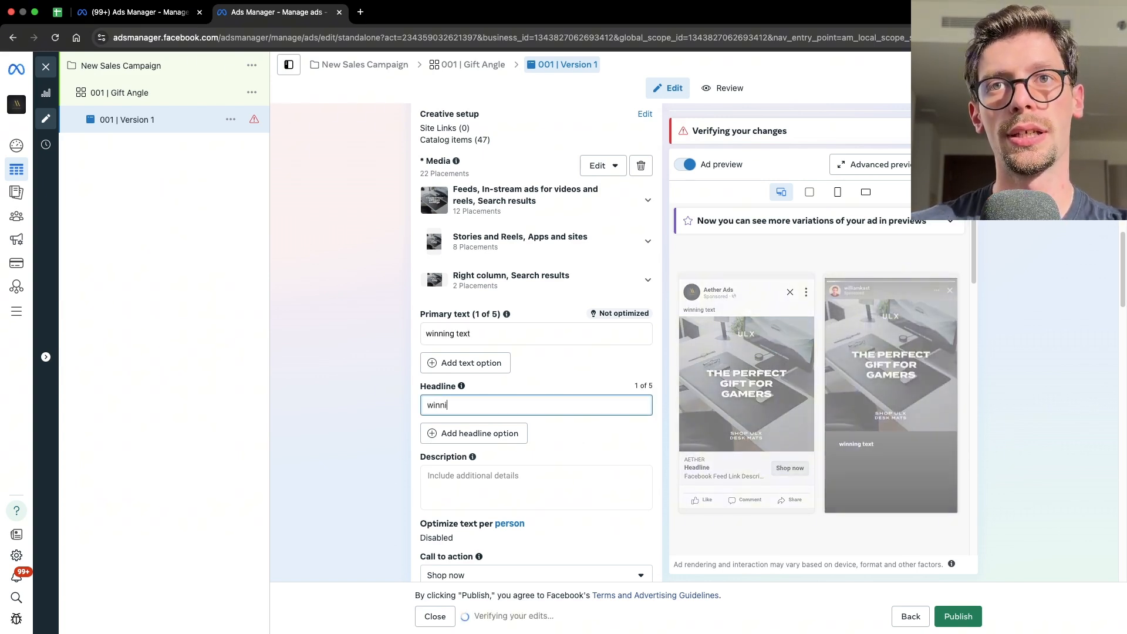
text(ng headline)
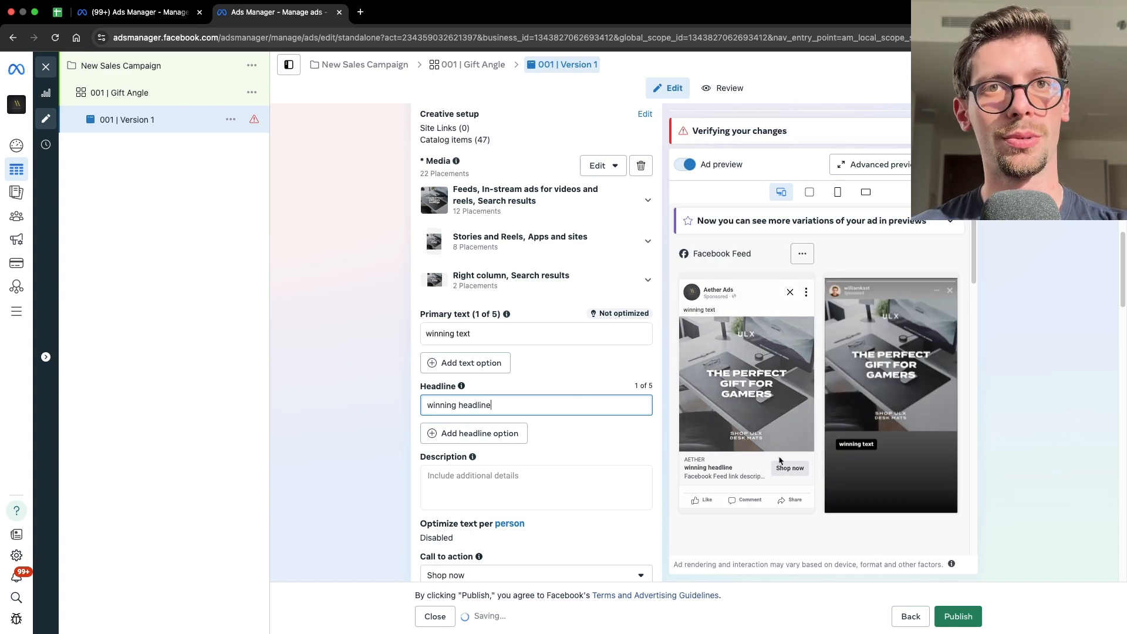
- Add a second primary text option 'testing text' and a second headline option 'testing headline'
click(716, 475)
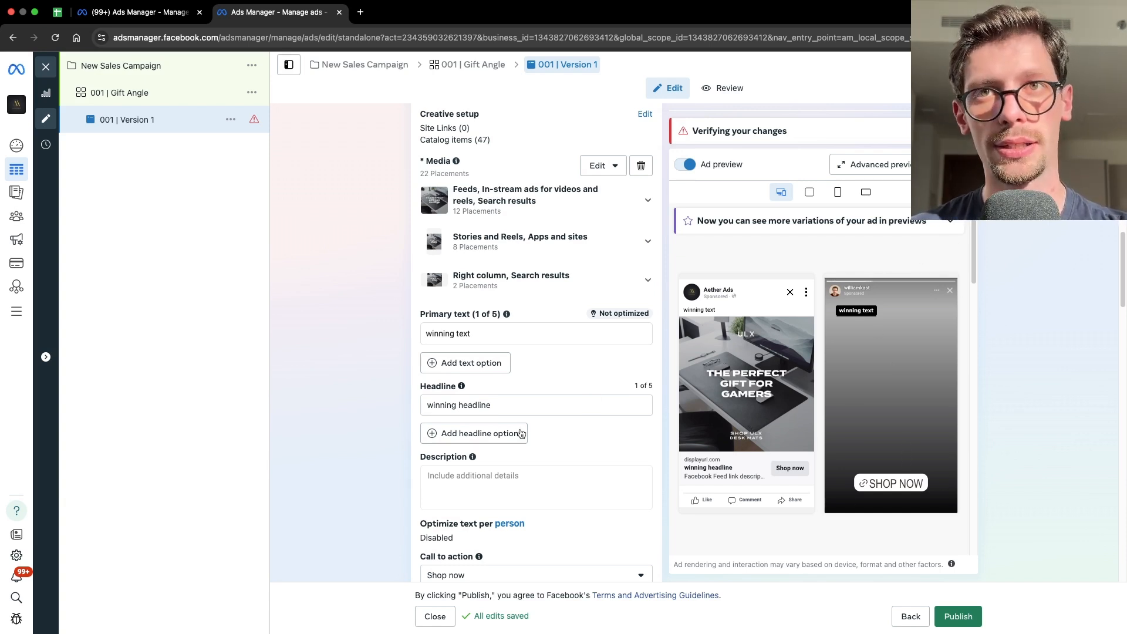
click(485, 363)
click(480, 465)
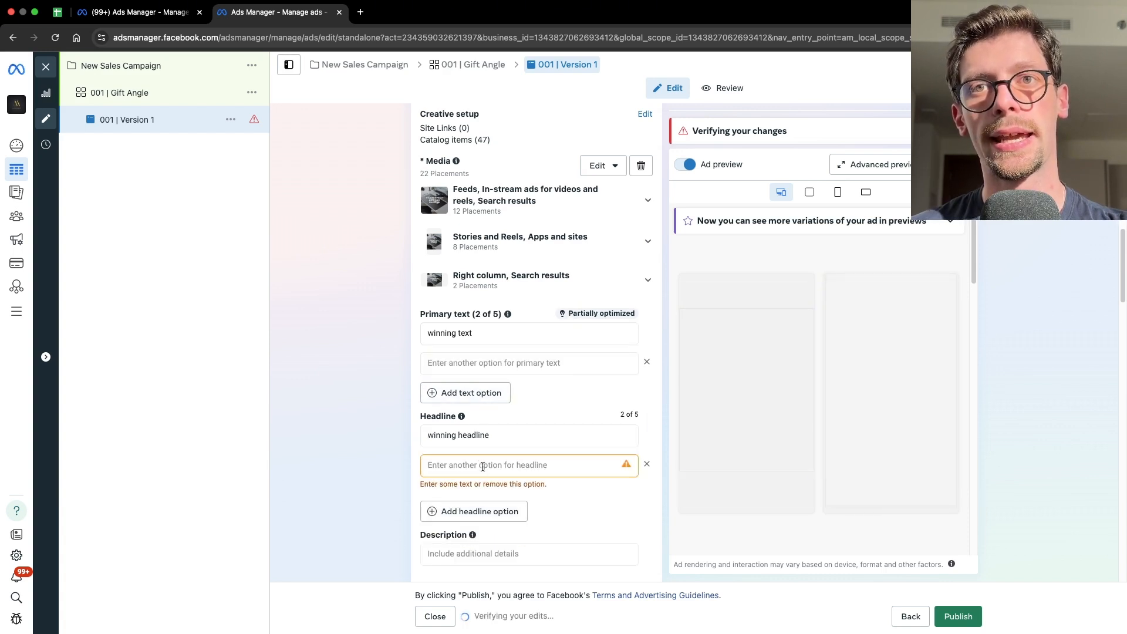
click(492, 362)
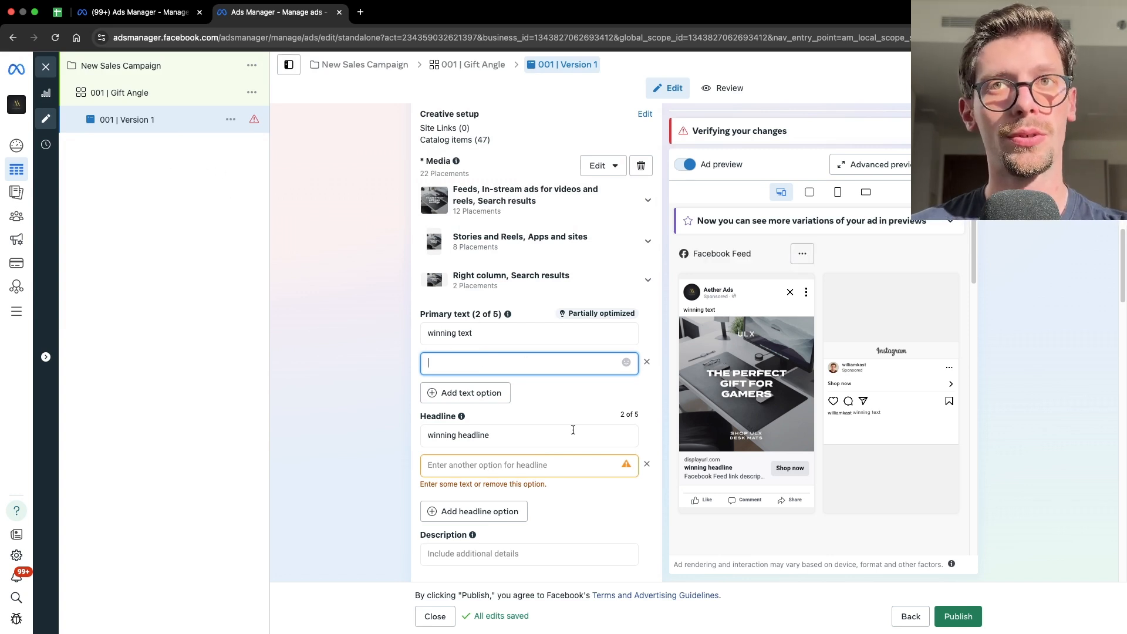
click(500, 436)
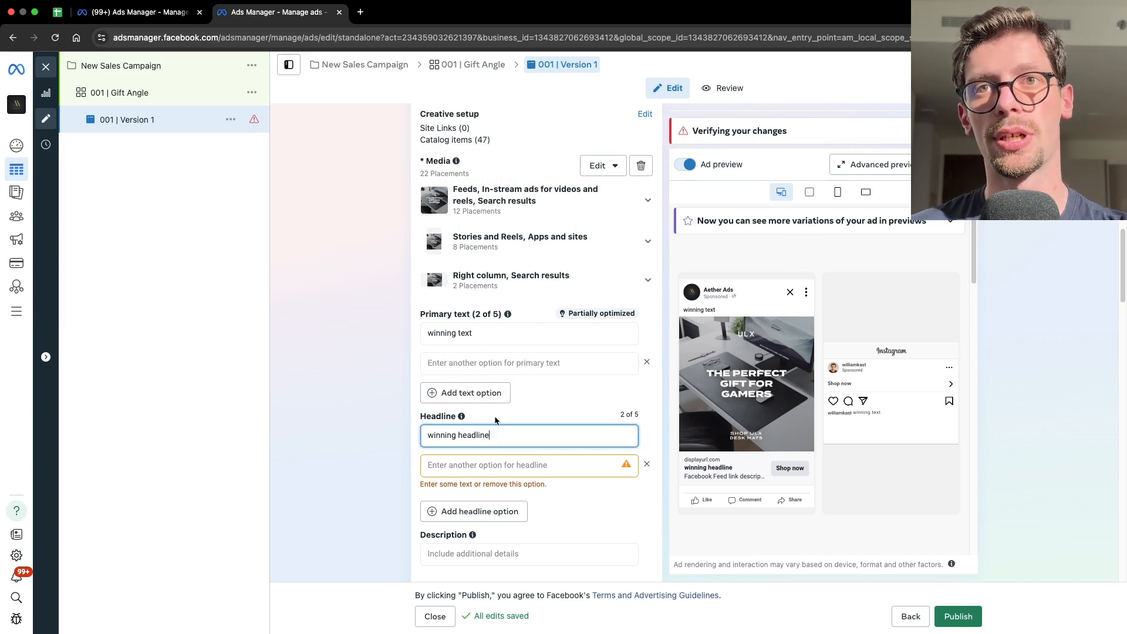
click(487, 340)
click(490, 363)
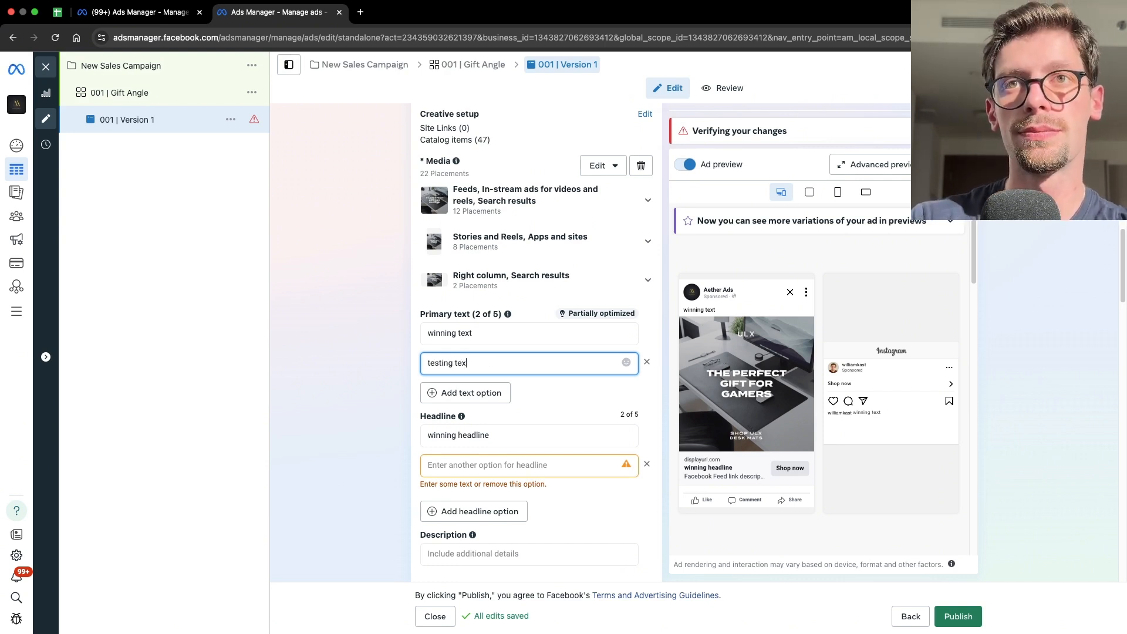
click(489, 465)
text(testing headline)
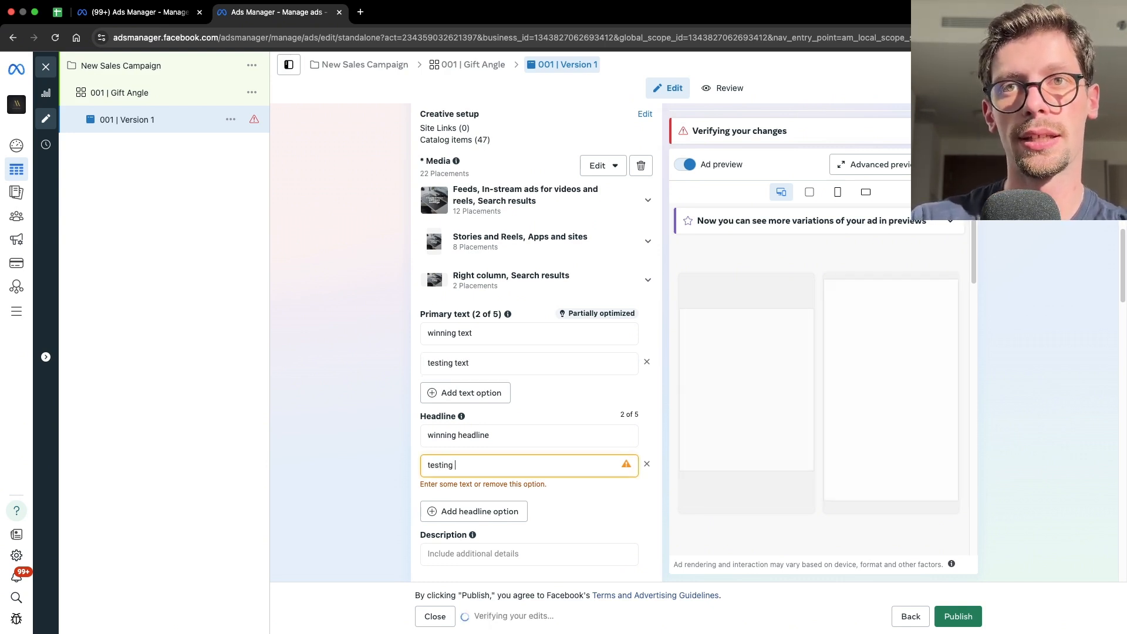
click(396, 434)
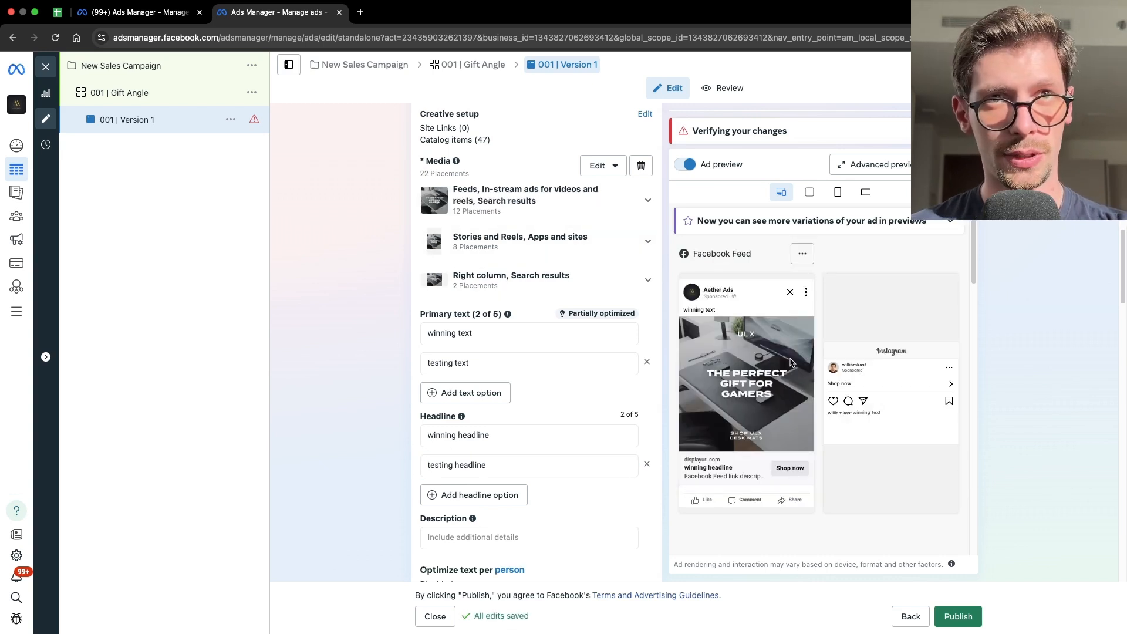
- Examine the primary text and headline options entered for the ad
click(504, 436)
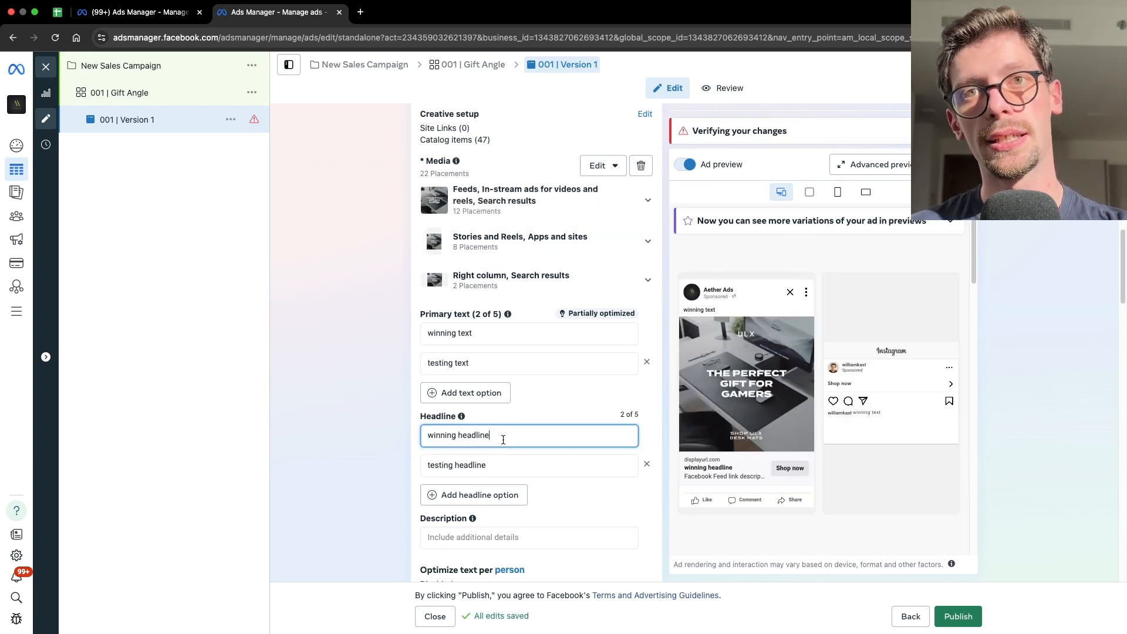
click(507, 468)
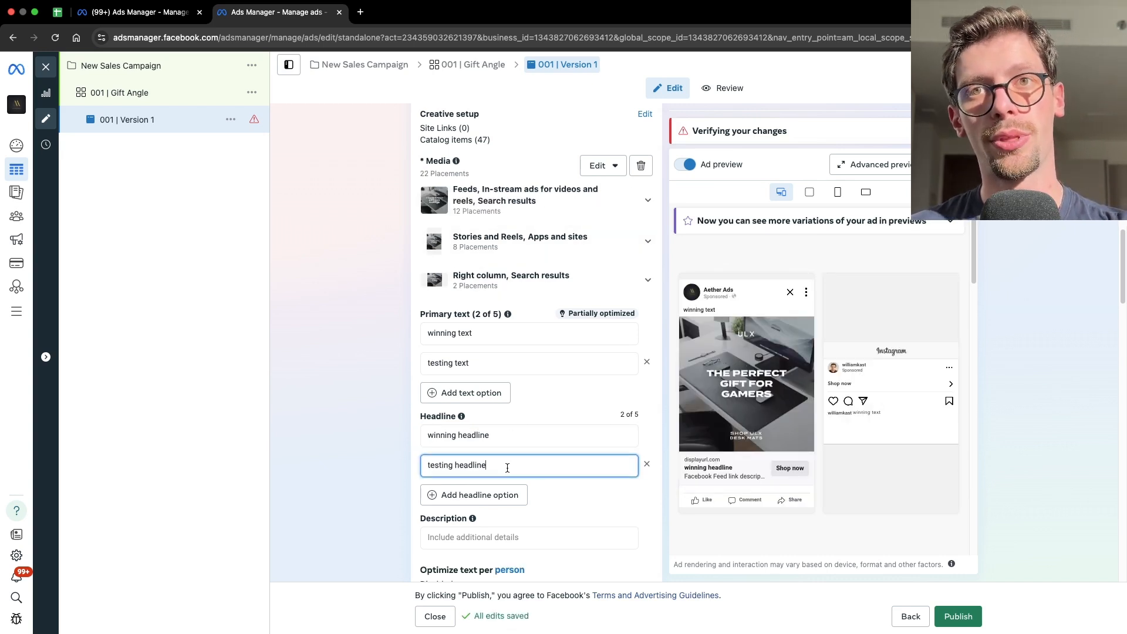
click(483, 367)
click(498, 335)
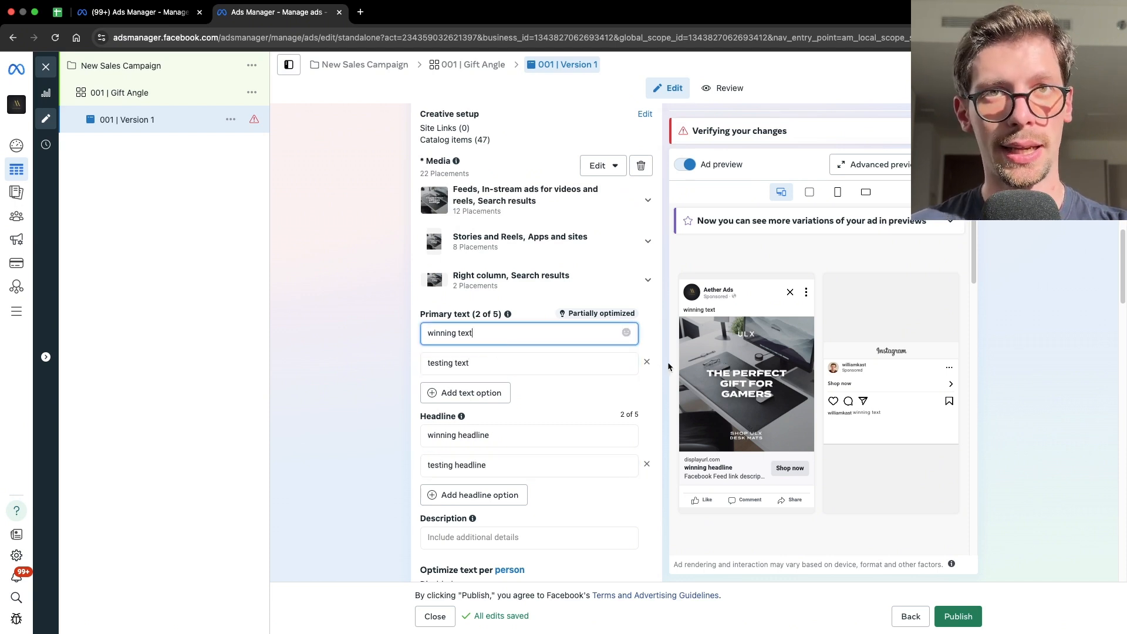
click(668, 367)
click(506, 336)
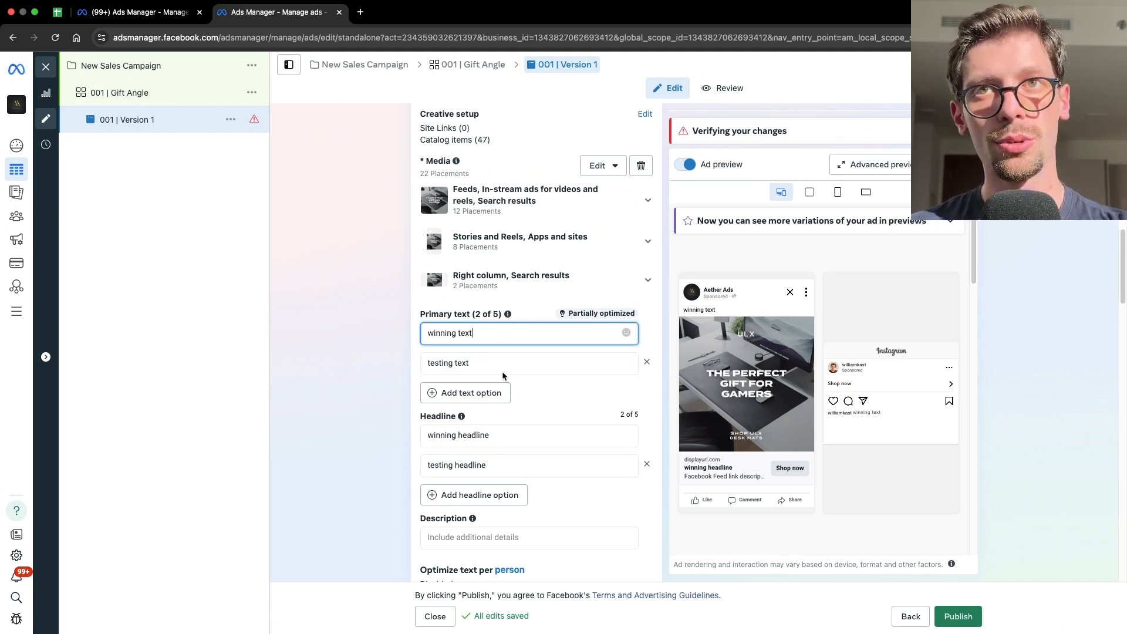
click(508, 442)
click(509, 467)
click(664, 414)
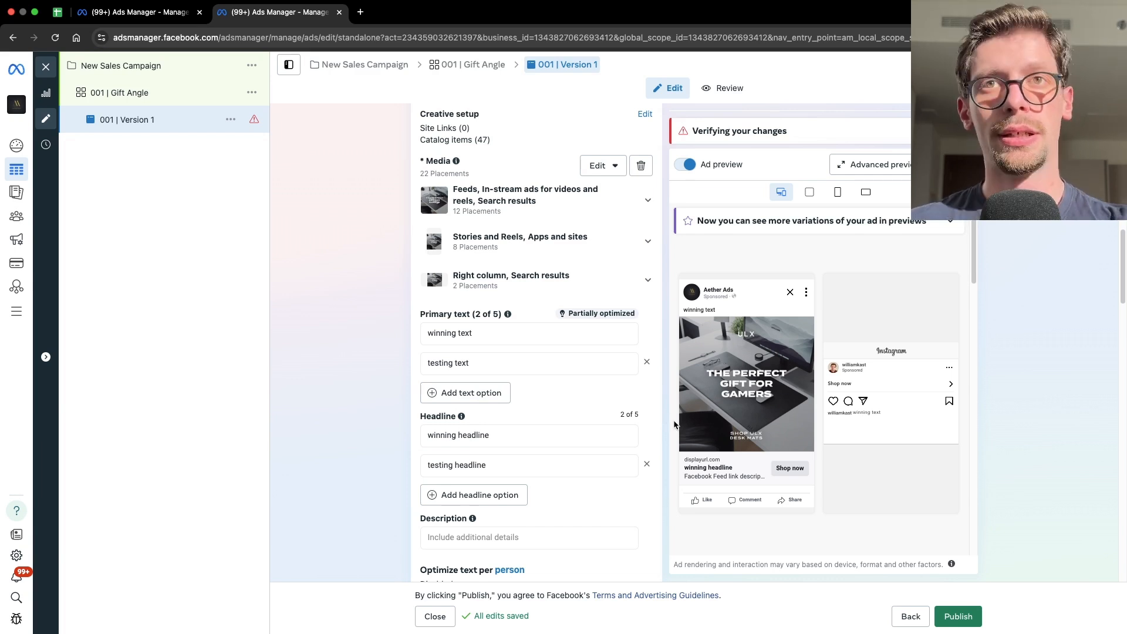
drag(487, 369, 438, 376)
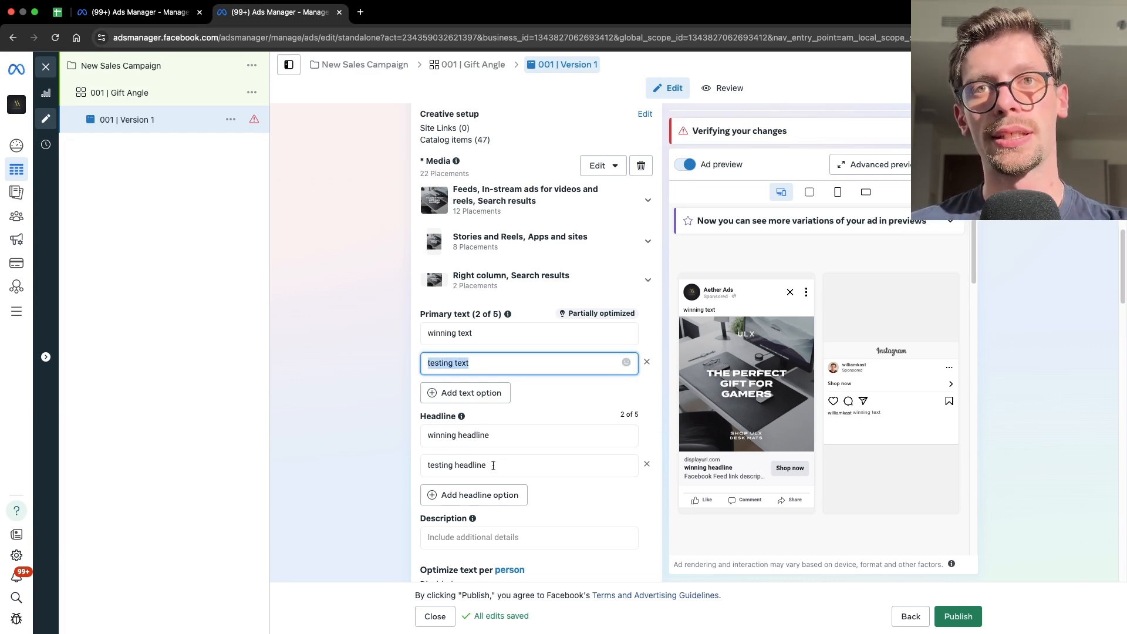
- Try adding a third headline option, then remove the empty field
drag(494, 466, 427, 460)
drag(490, 439, 373, 435)
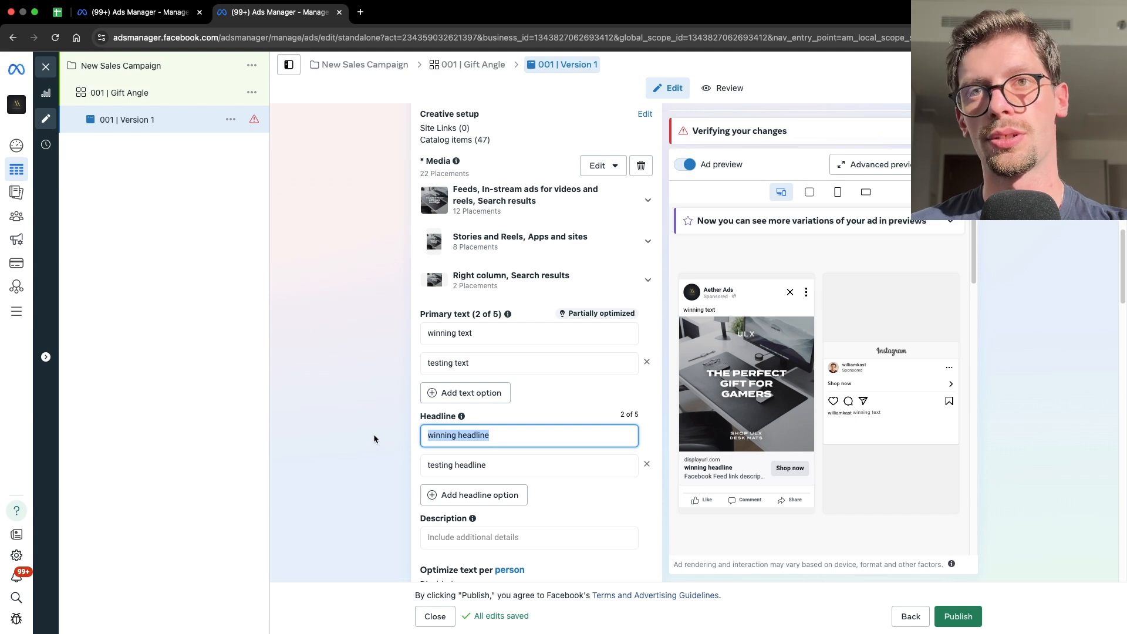
click(373, 434)
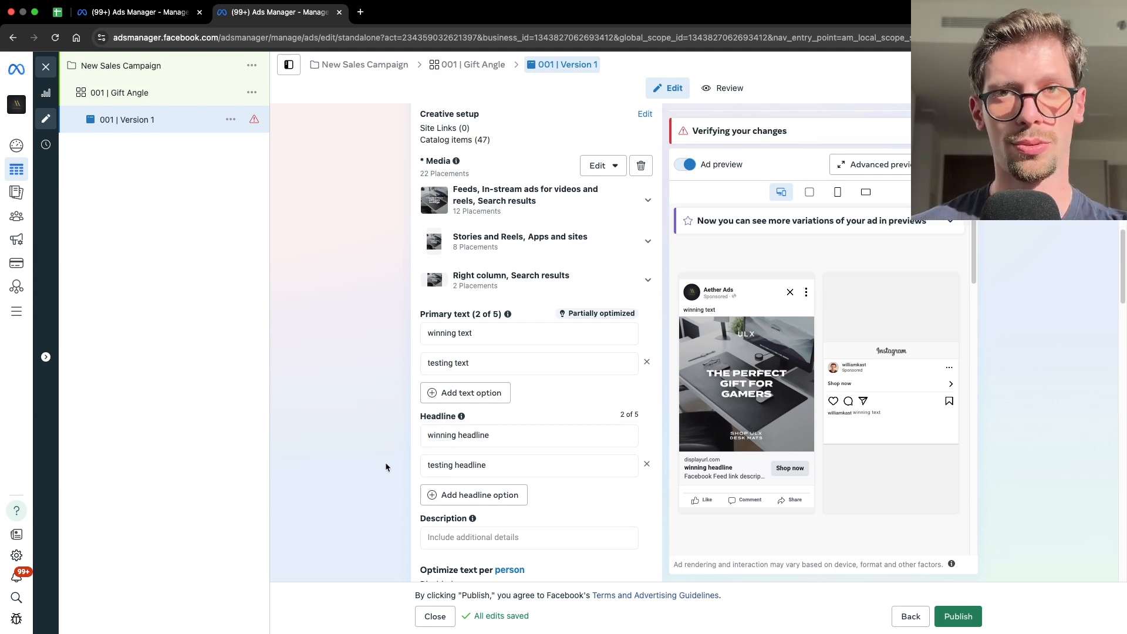
click(503, 493)
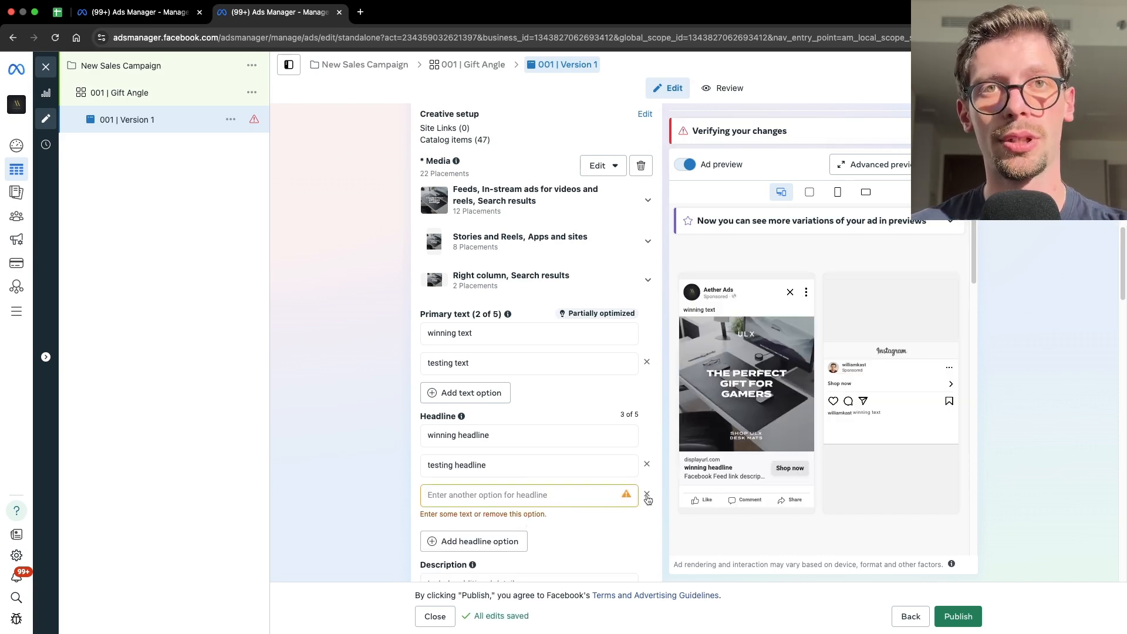
click(647, 496)
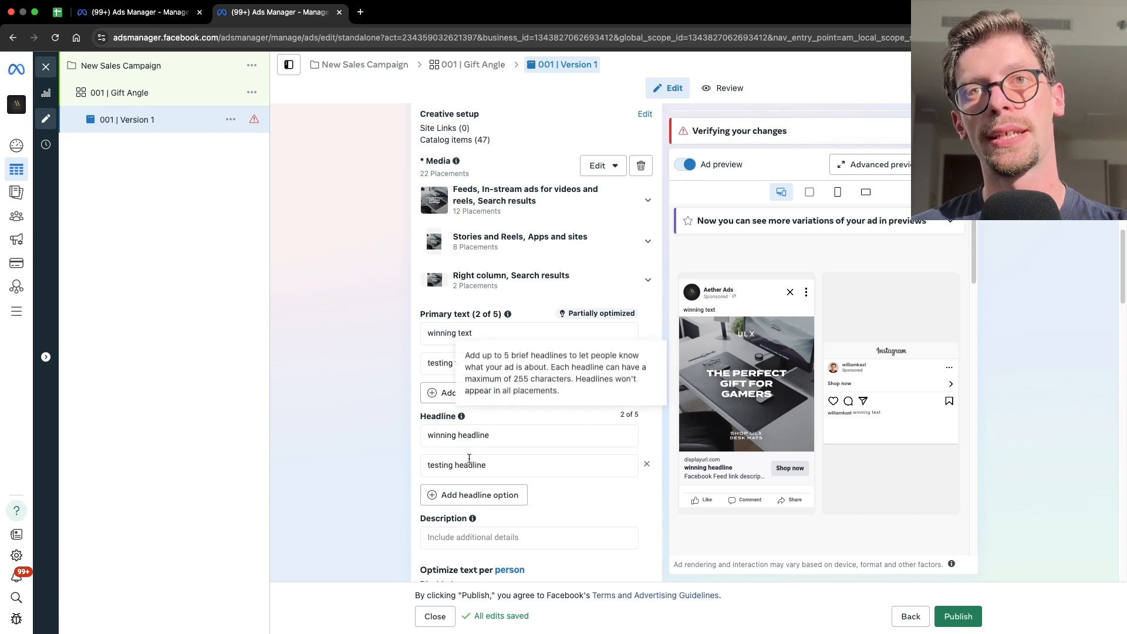
- Review the call to action choices and keep Shop now selected
scroll(549, 402, up, 3)
scroll(666, 490, down, 2)
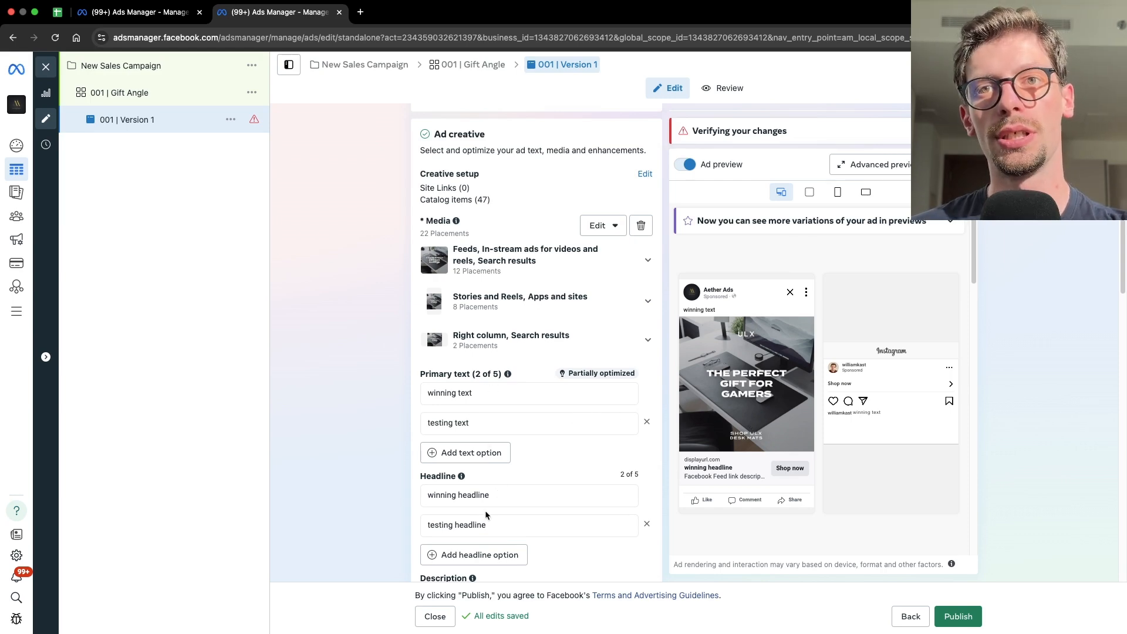
scroll(492, 426, down, 5)
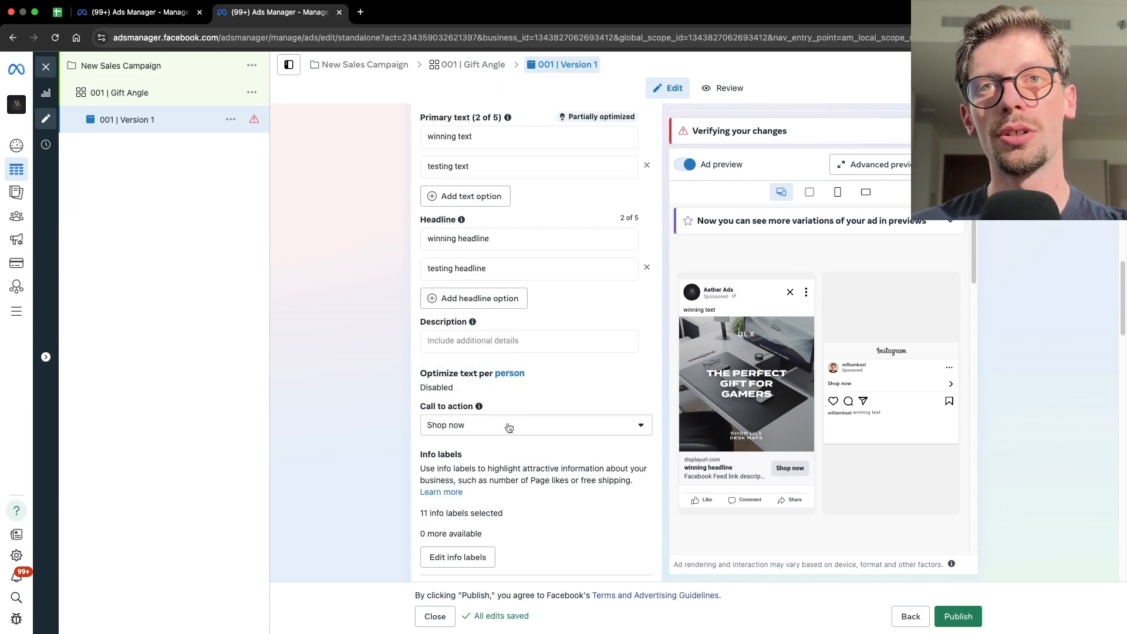
click(509, 428)
scroll(491, 534, down, 2)
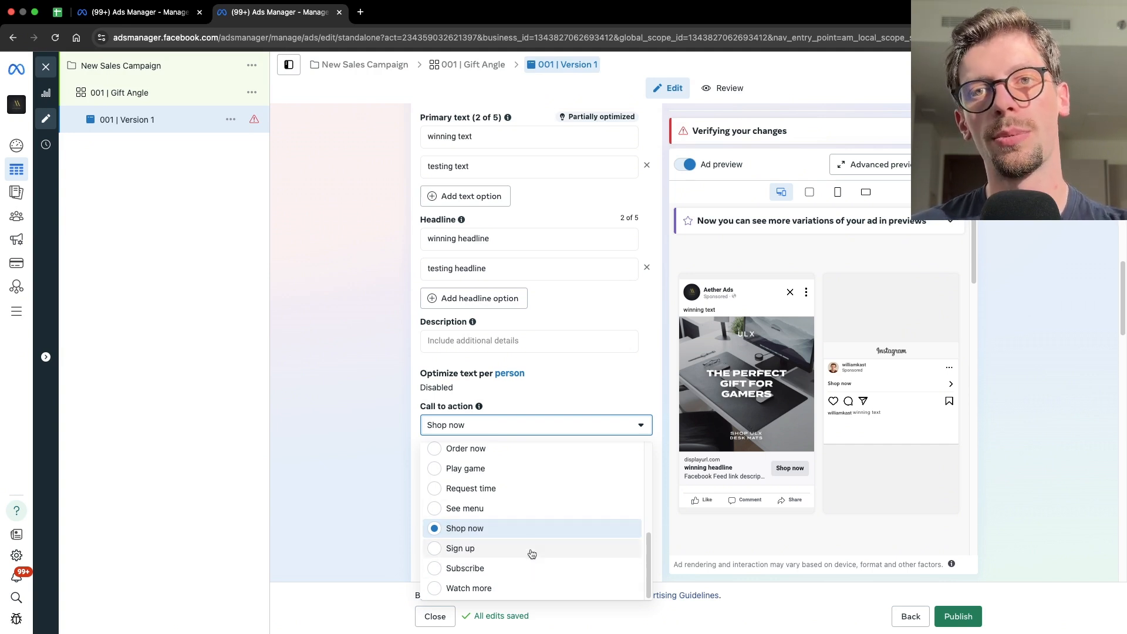
scroll(529, 552, up, 3)
scroll(520, 546, down, 3)
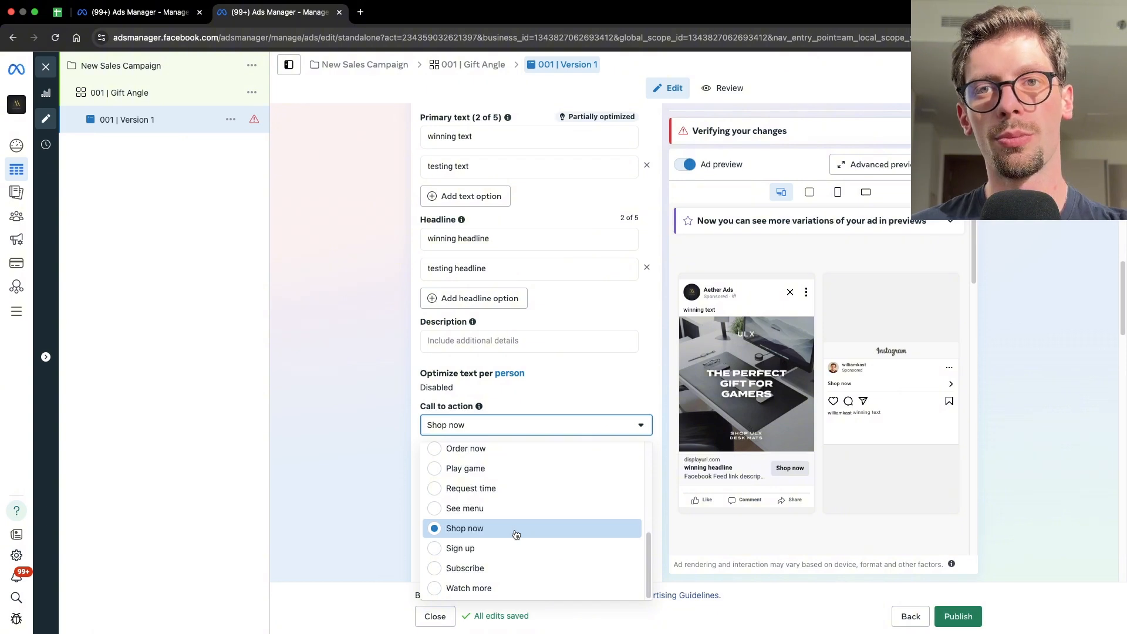
click(426, 523)
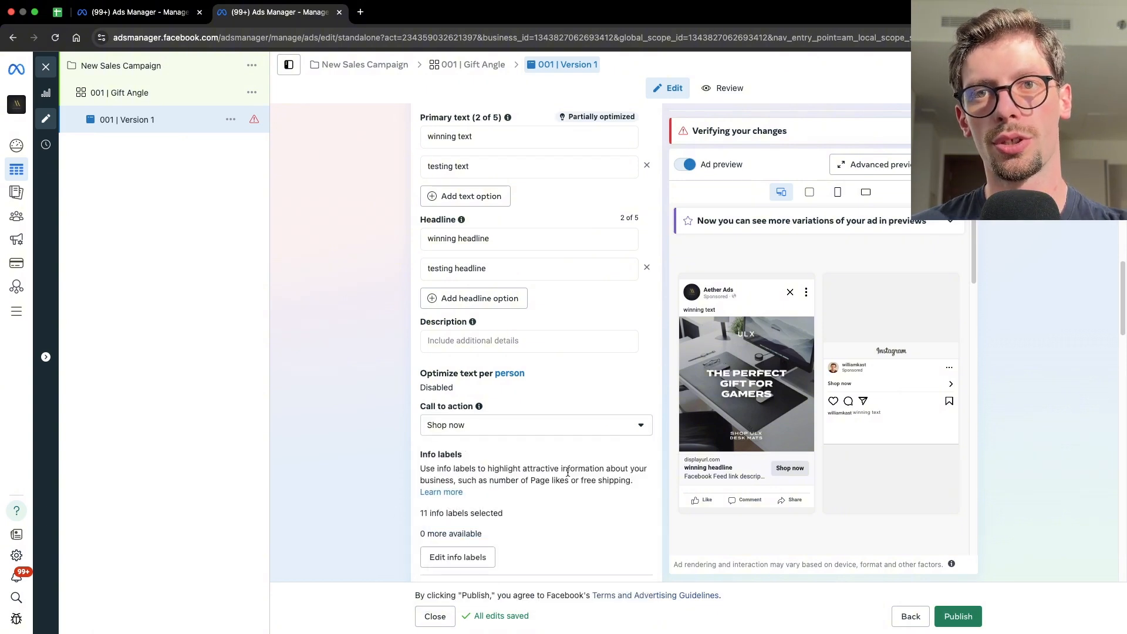
- Set the destination website URL to aetherads.com and close the opened site tab
scroll(445, 270, down, 8)
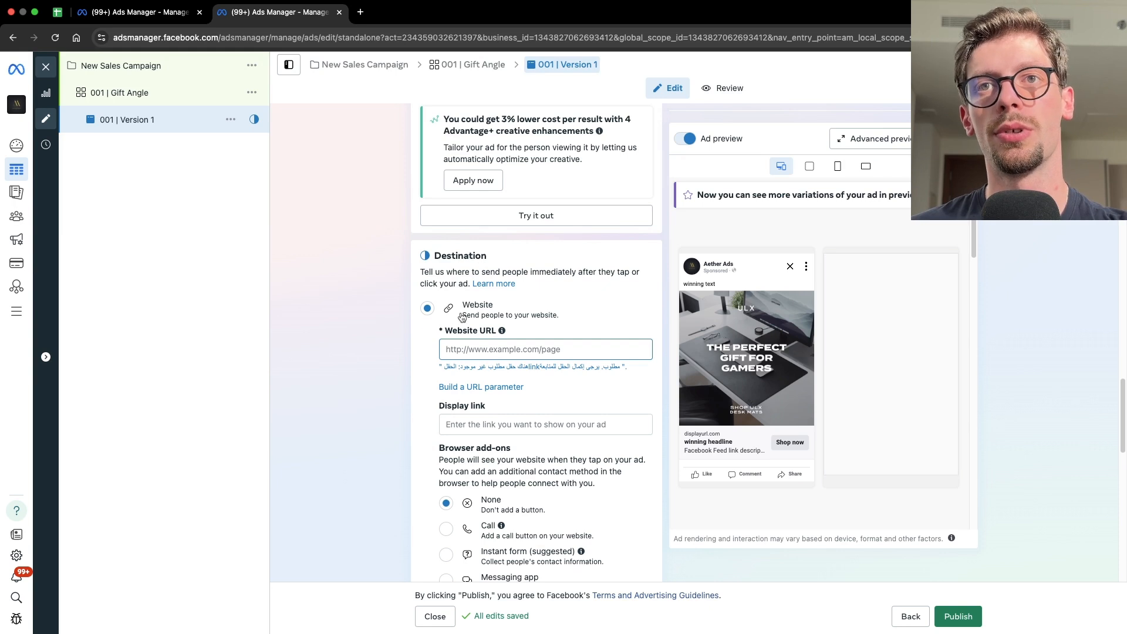
click(480, 343)
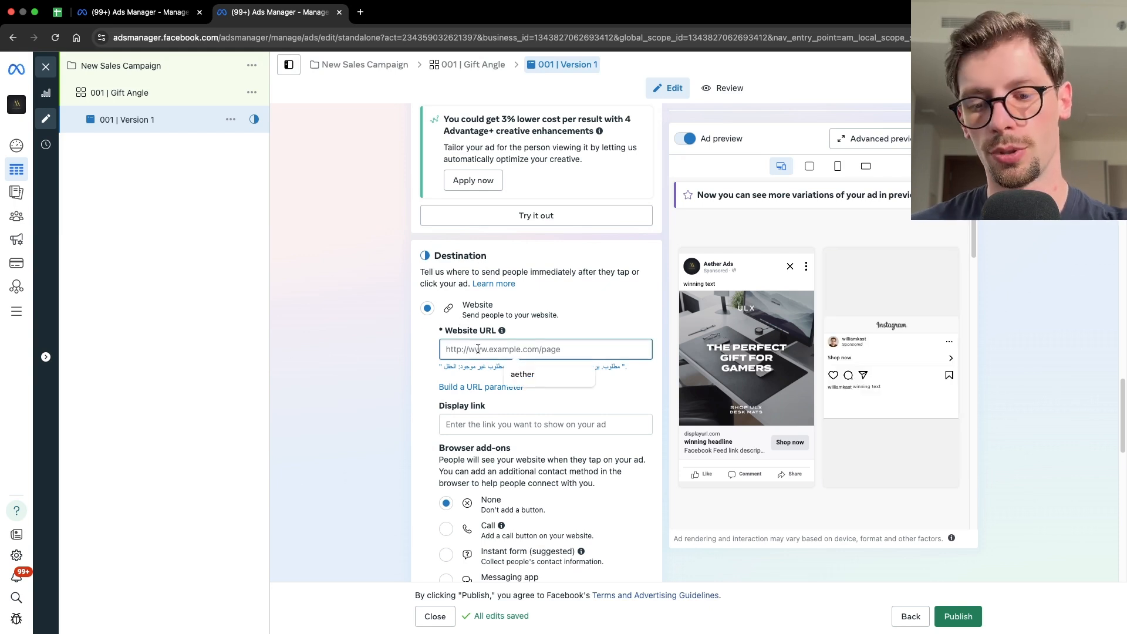
text(aetherads.com)
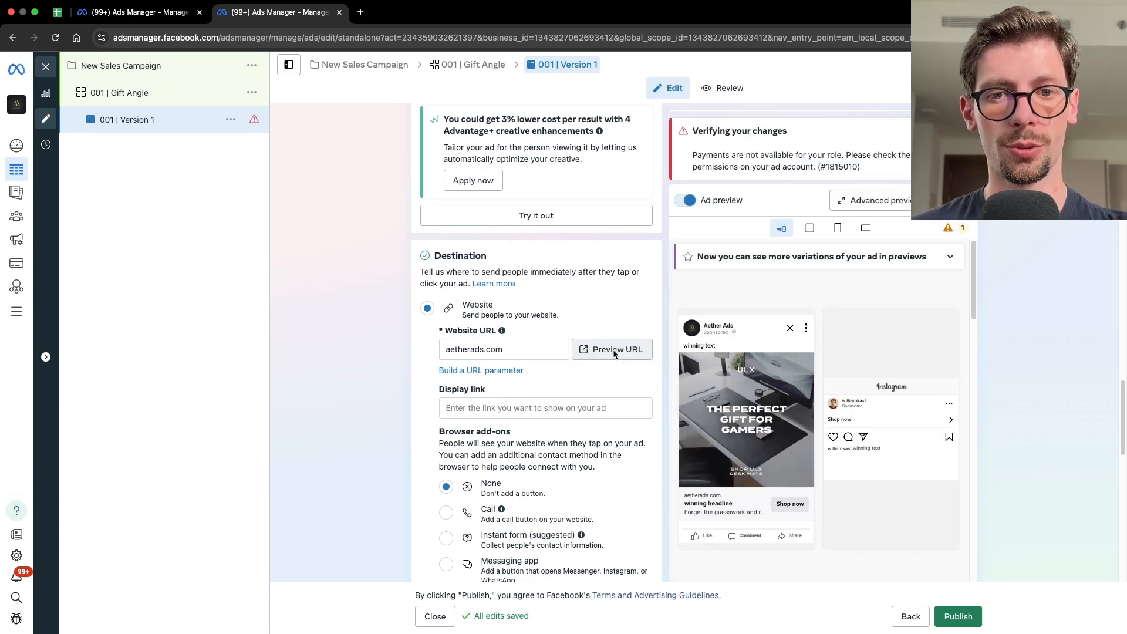
click(614, 350)
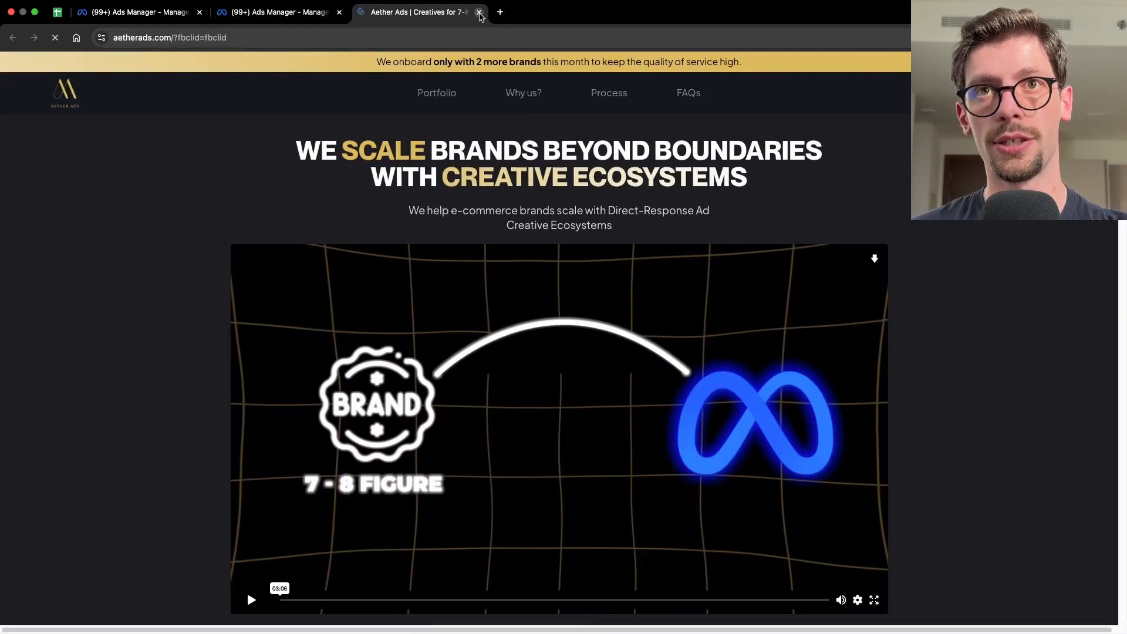
click(479, 12)
- Publish the draft campaign with its ad set and ad
scroll(652, 435, down, 5)
scroll(651, 447, down, 5)
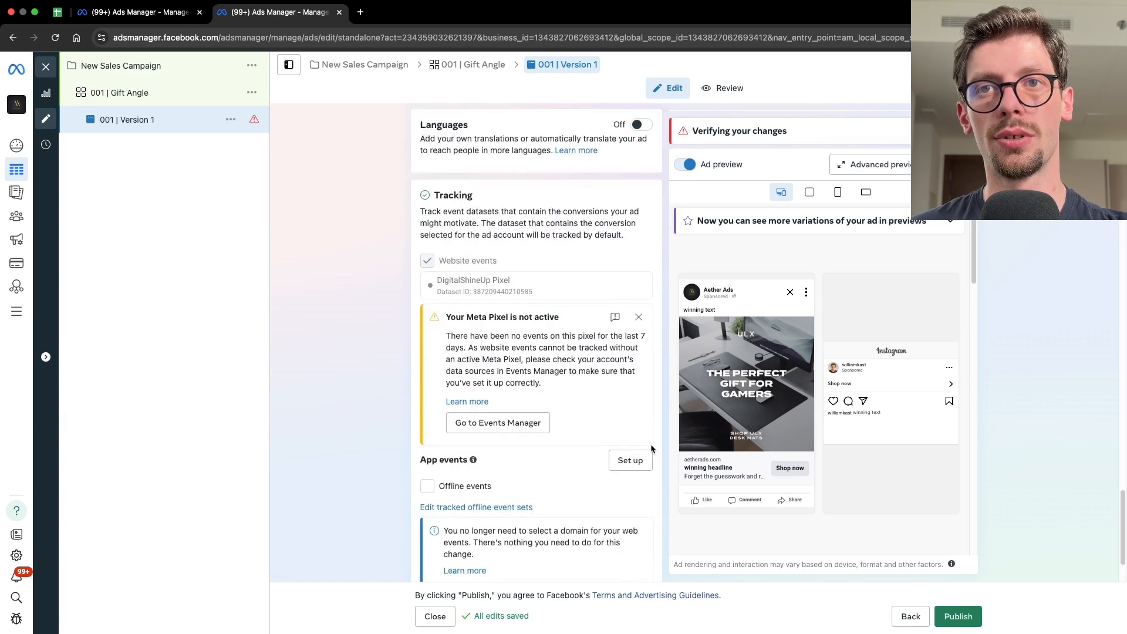
scroll(650, 429, up, 10)
scroll(650, 410, down, 10)
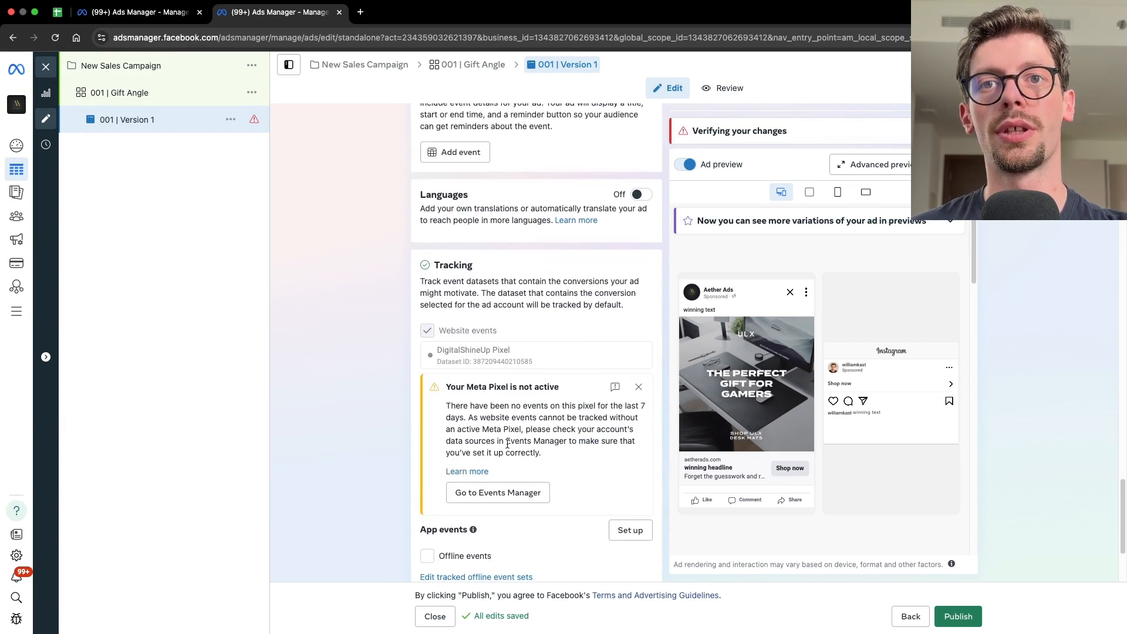
scroll(543, 459, down, 3)
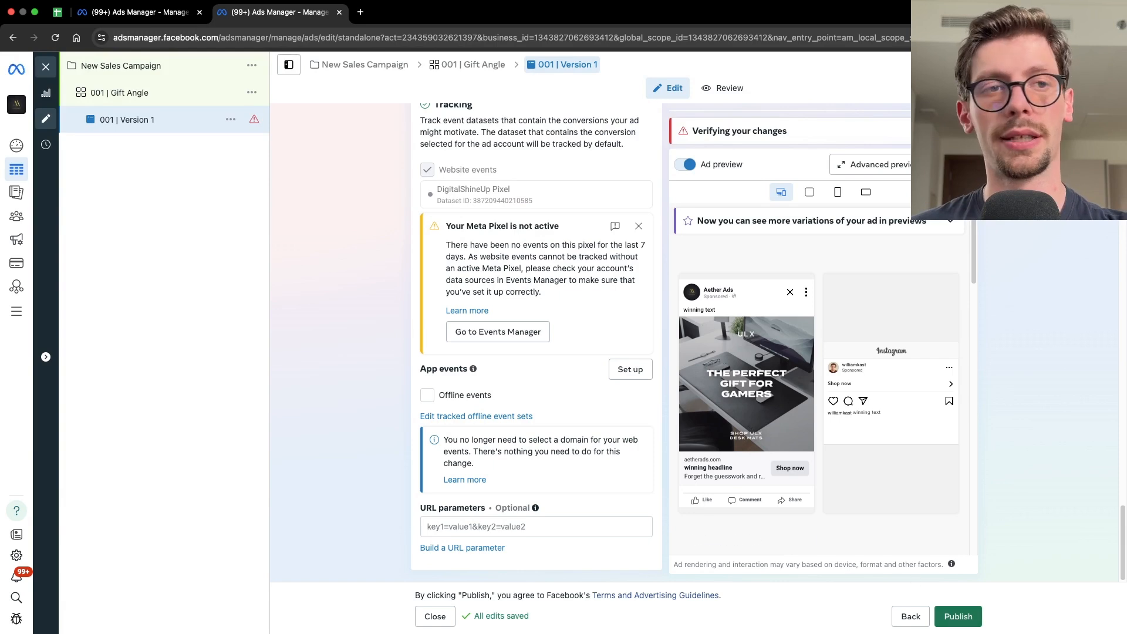
click(946, 616)
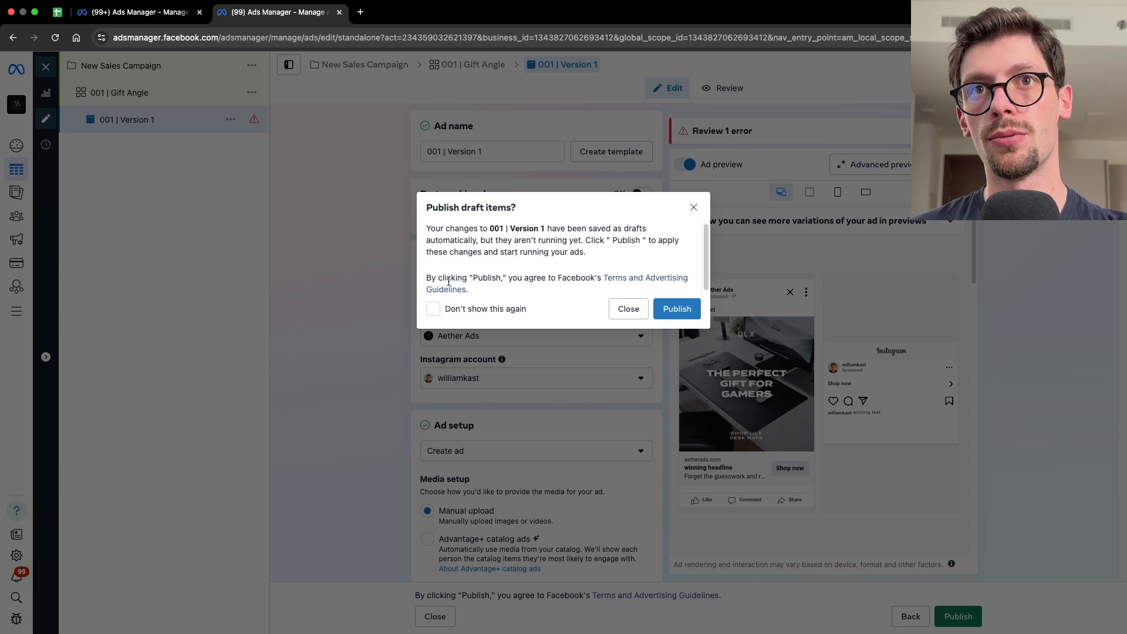
click(660, 308)
click(149, 153)
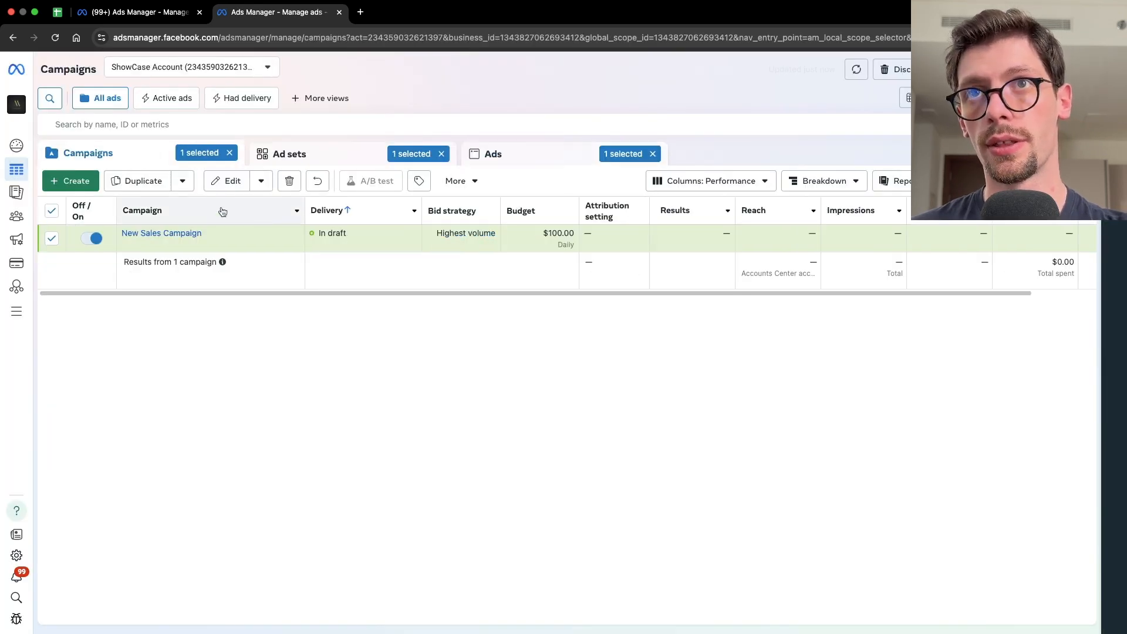
- Duplicate the ad into New Sales Campaign's 001 | Gift Angle ad set, making 2 copies
click(313, 156)
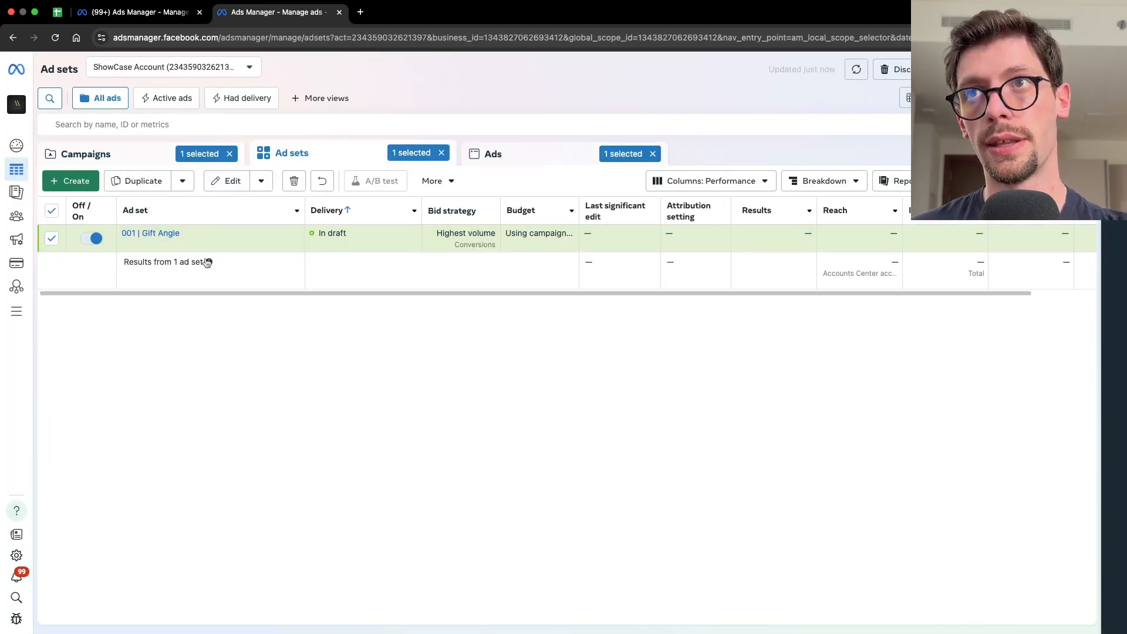
click(555, 161)
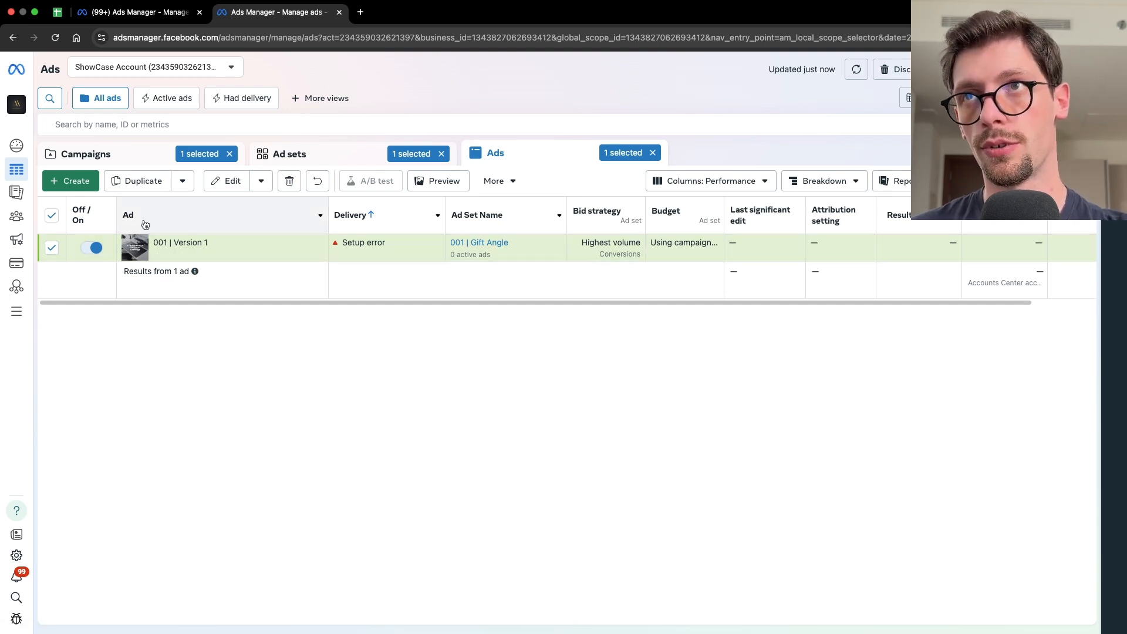
click(53, 249)
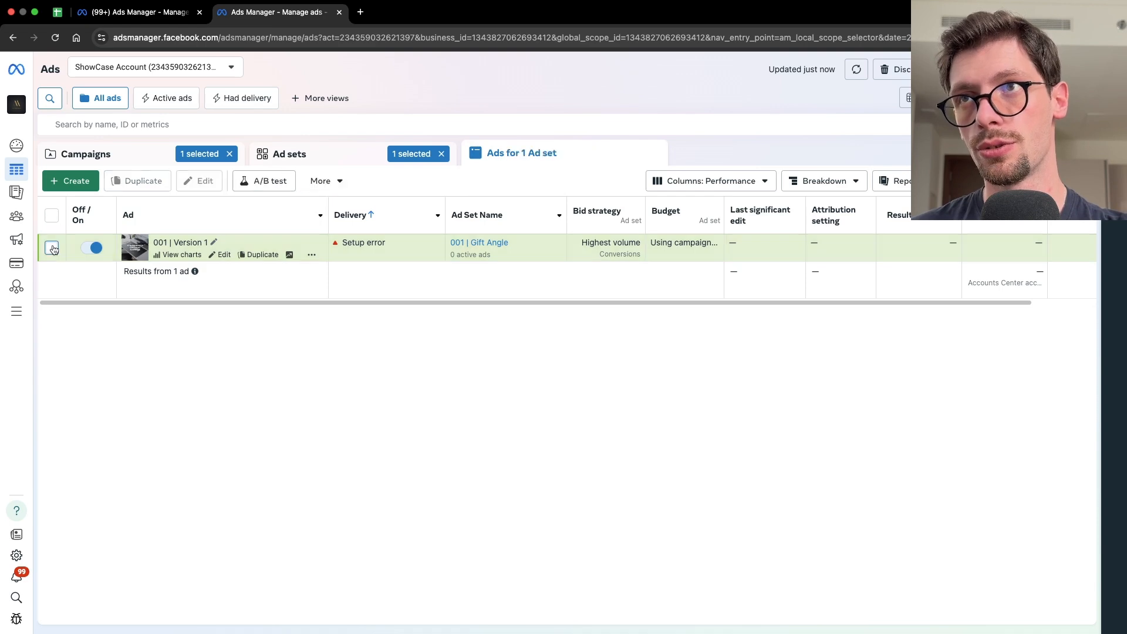
click(52, 248)
click(143, 181)
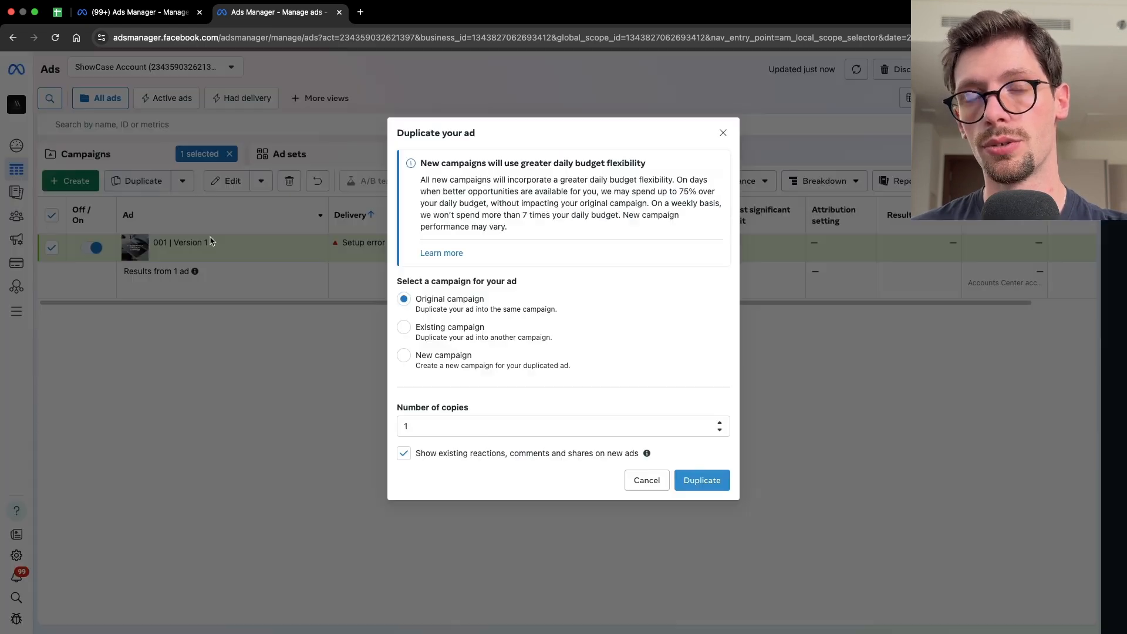
click(464, 333)
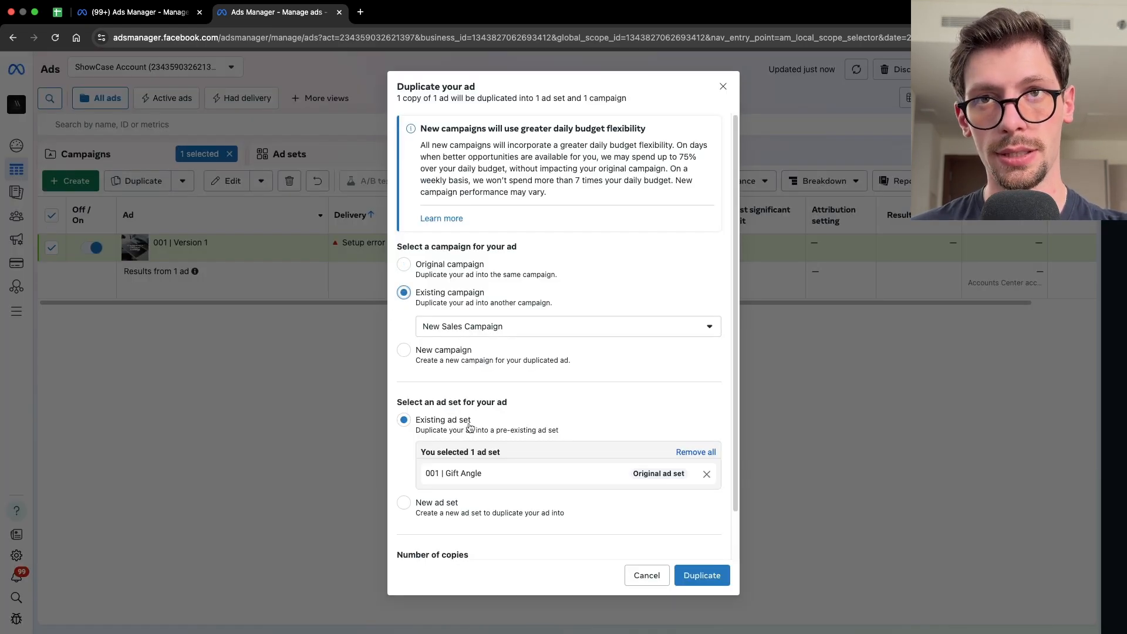
scroll(458, 473, down, 2)
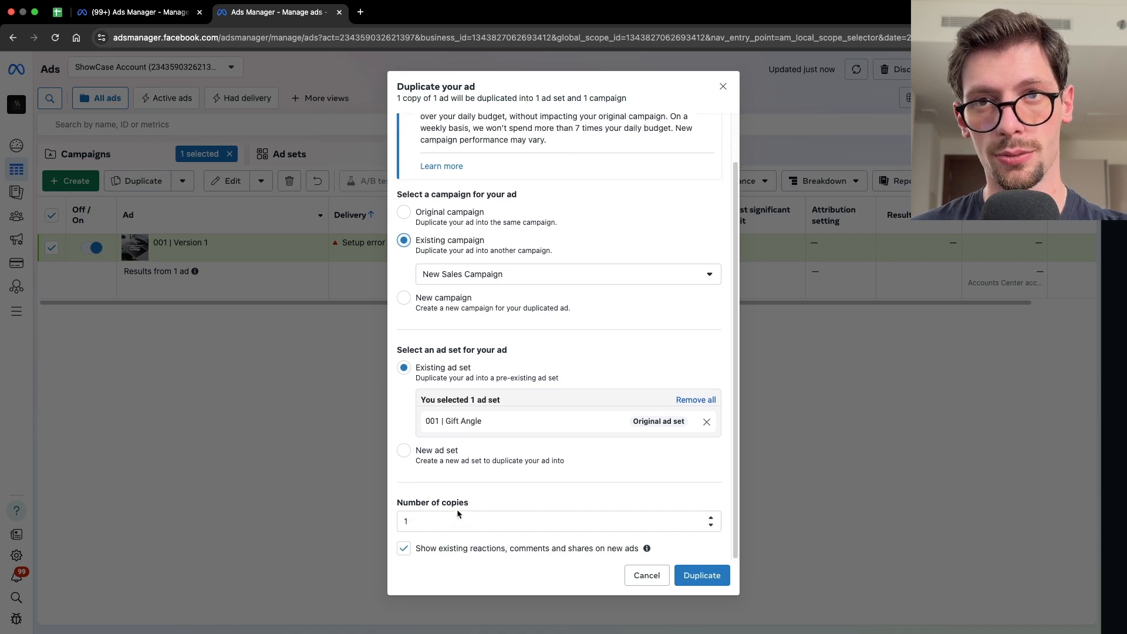
click(713, 519)
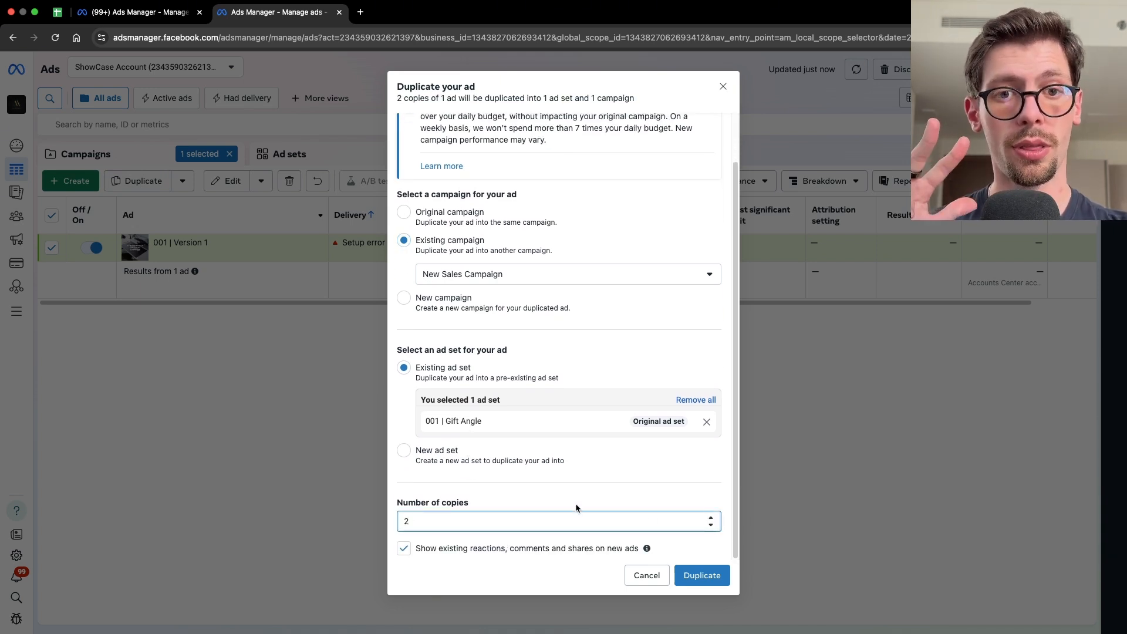
click(701, 576)
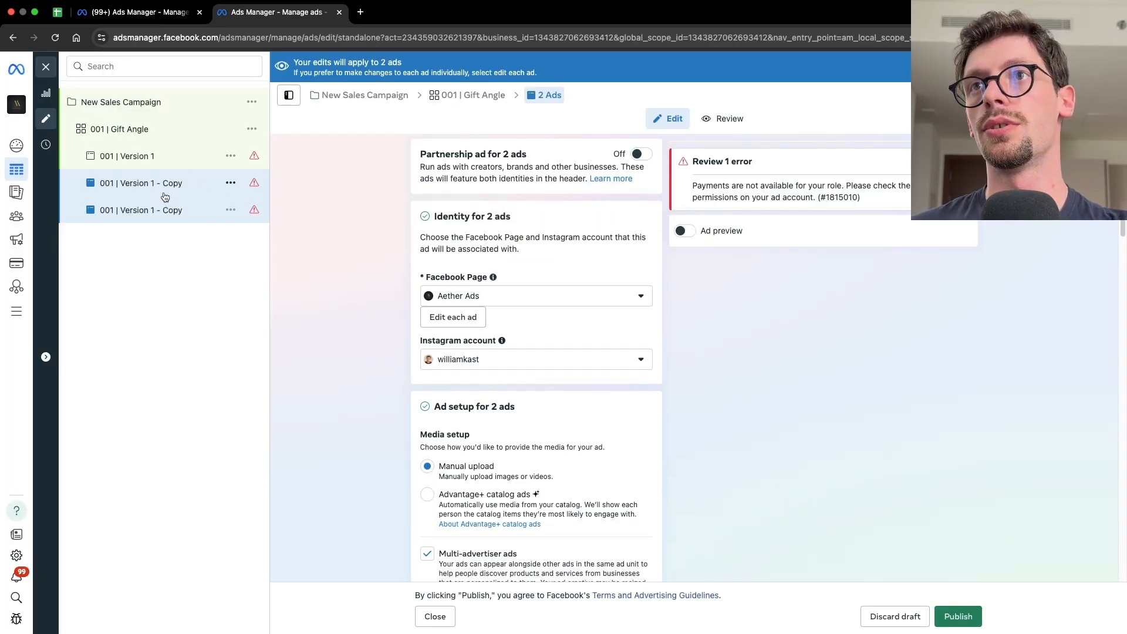
- Rename the first copied ad as 001 | Version 3
click(165, 195)
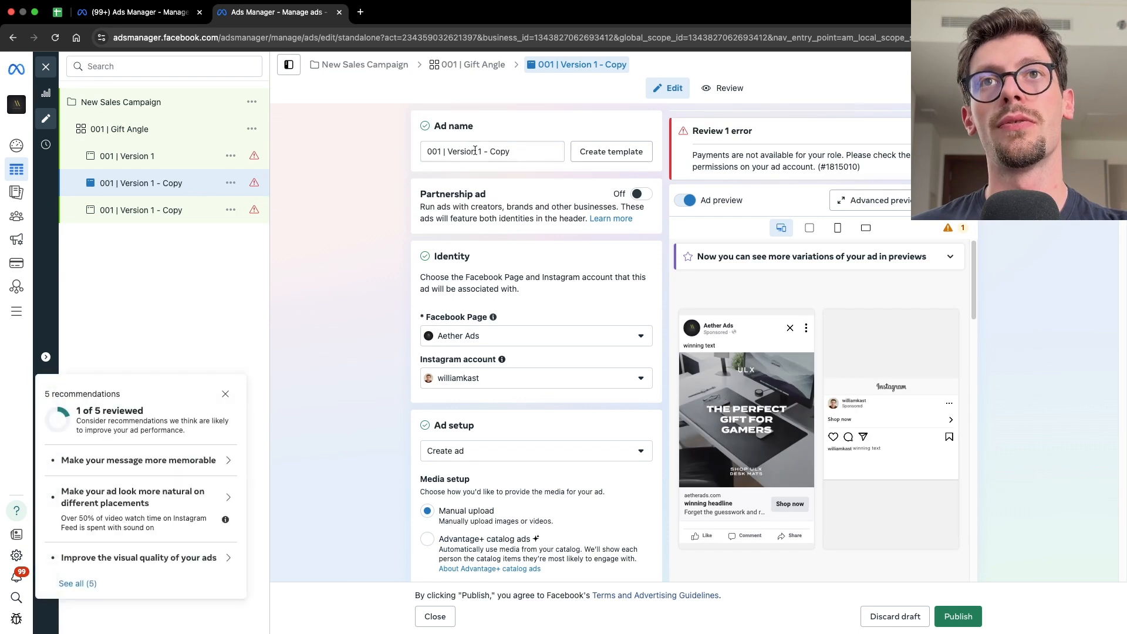
drag(477, 152, 527, 153)
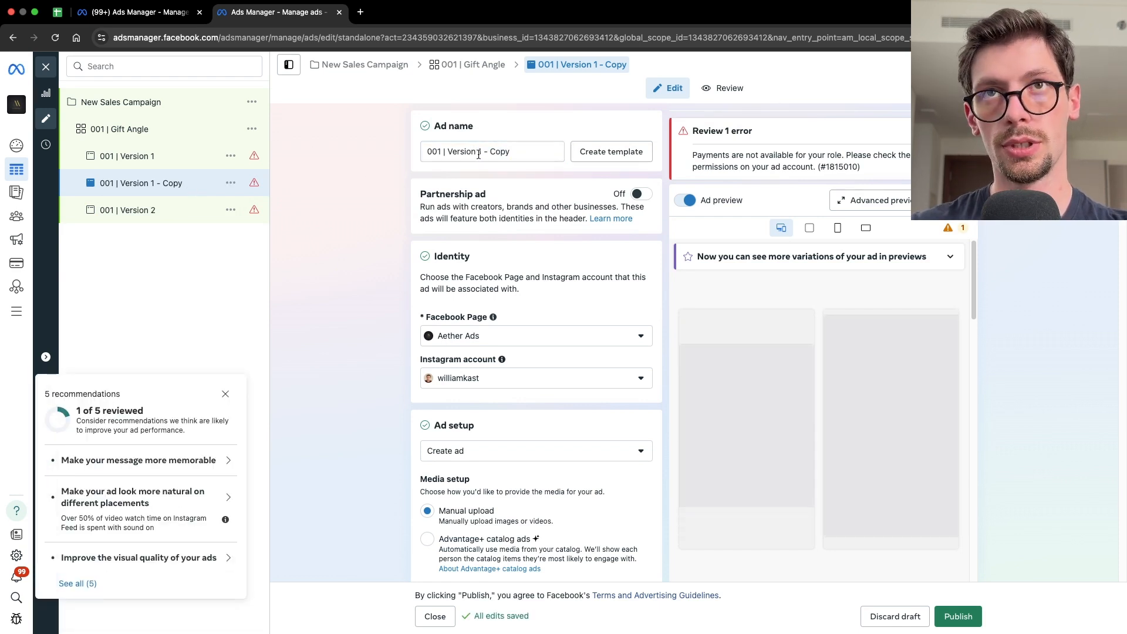
drag(478, 154, 512, 152)
text(3)
click(326, 282)
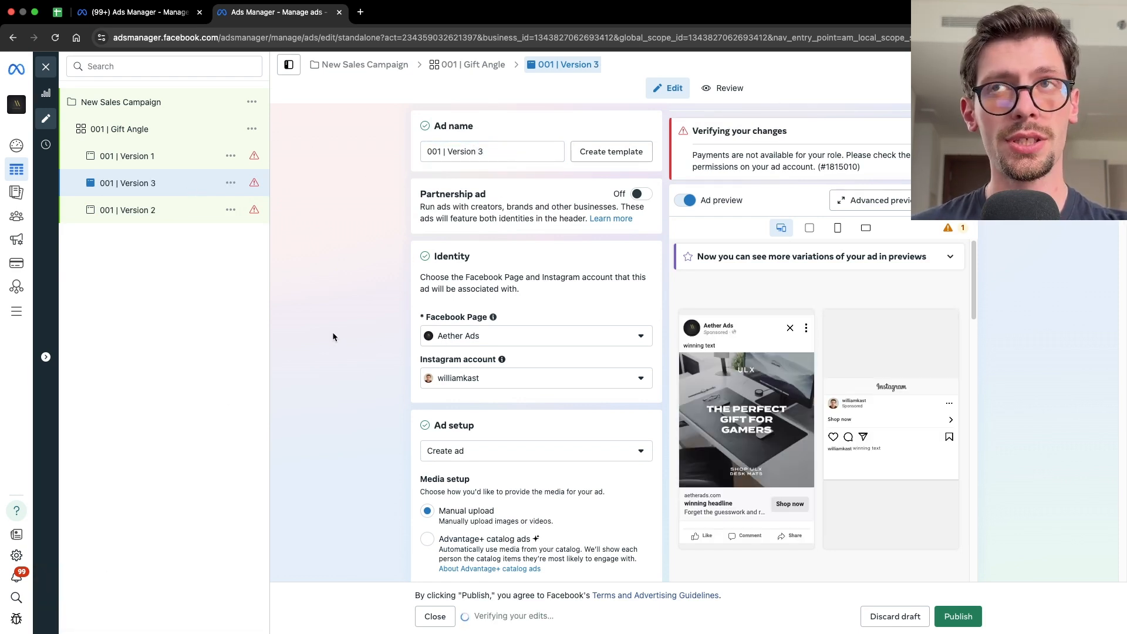
- Open ad 001 | Version 2, remove its current media, and add the ULX #146.3 account image instead
click(166, 222)
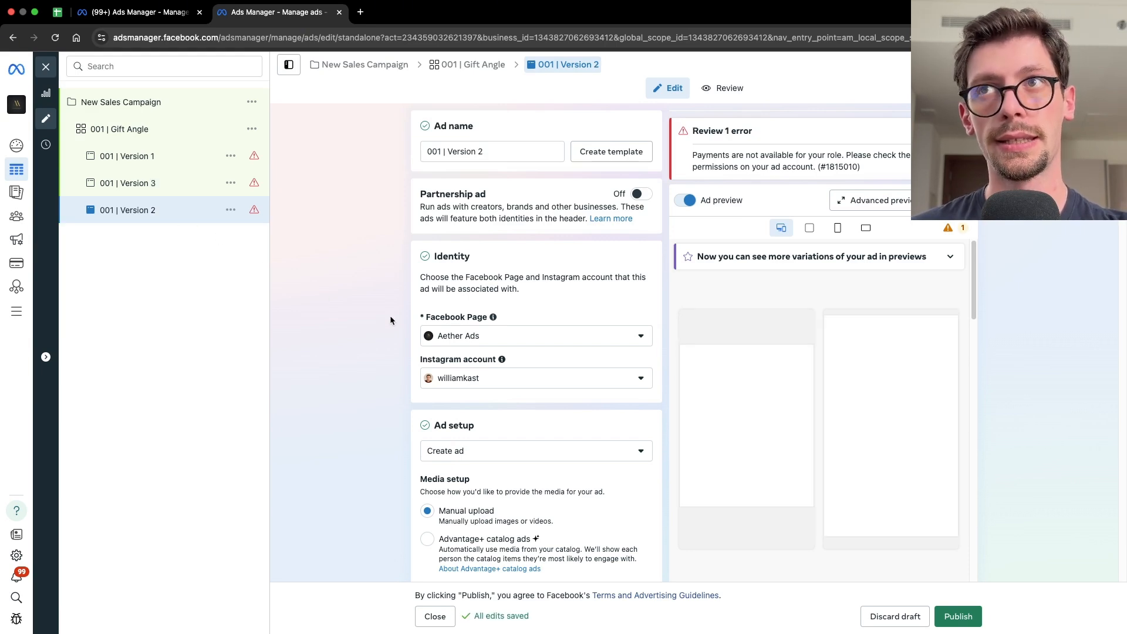
scroll(554, 428, down, 10)
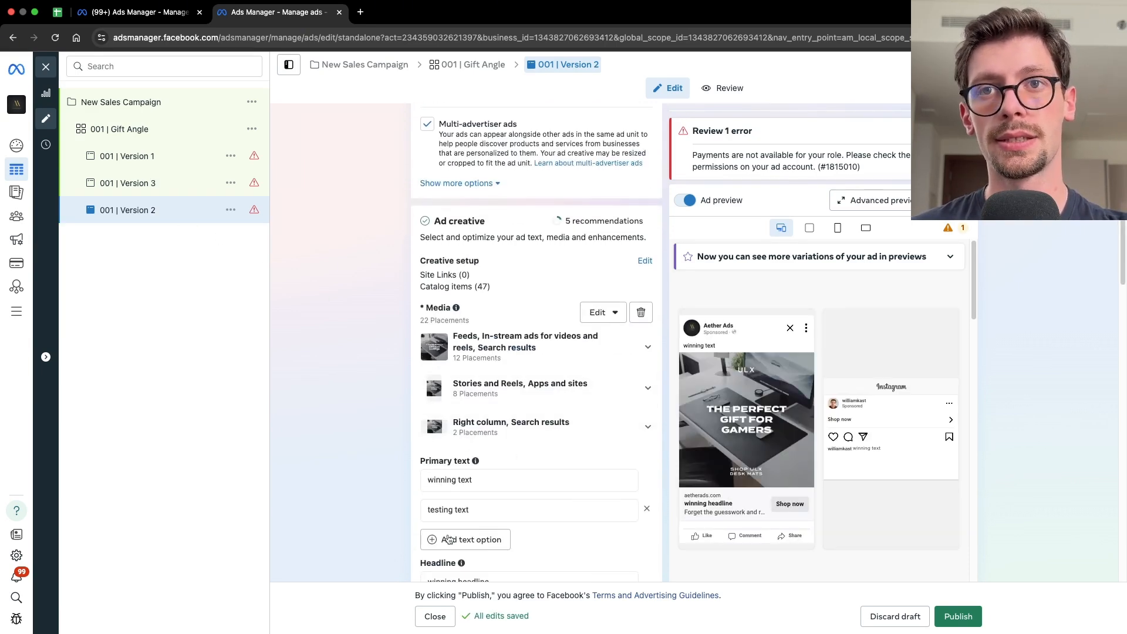
scroll(573, 434, down, 3)
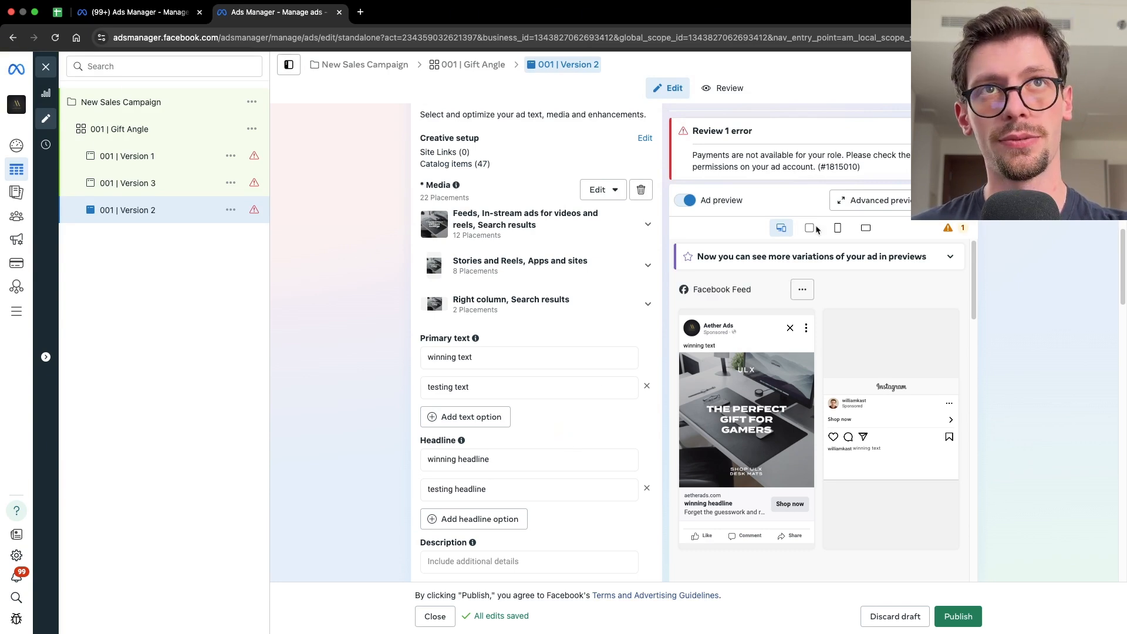
scroll(647, 400, up, 10)
scroll(649, 406, down, 3)
scroll(650, 407, down, 7)
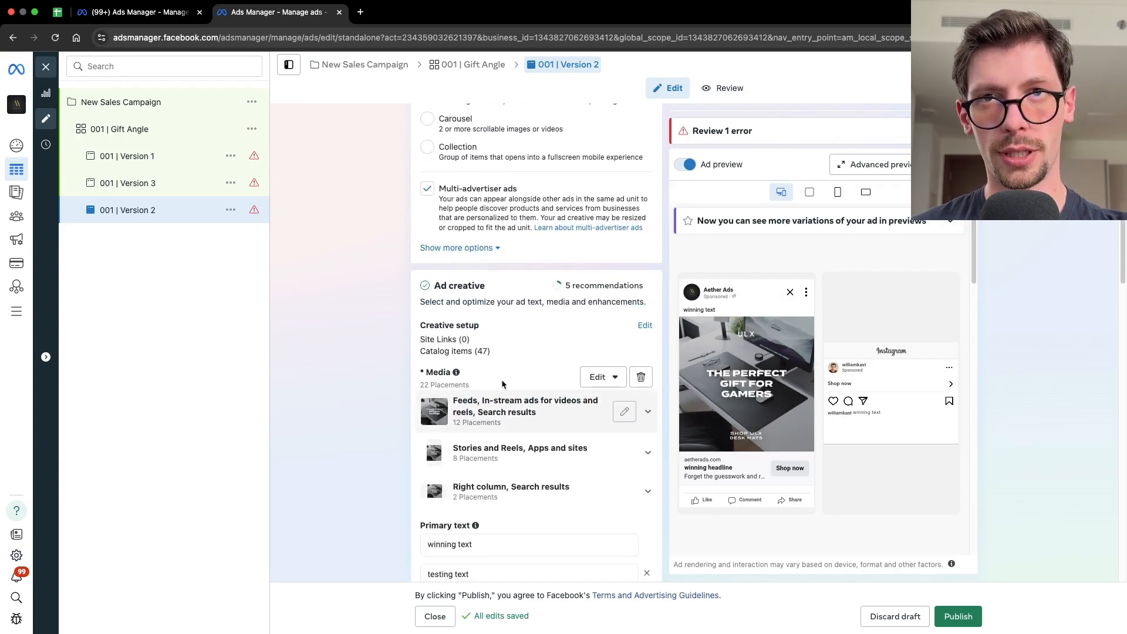
click(640, 378)
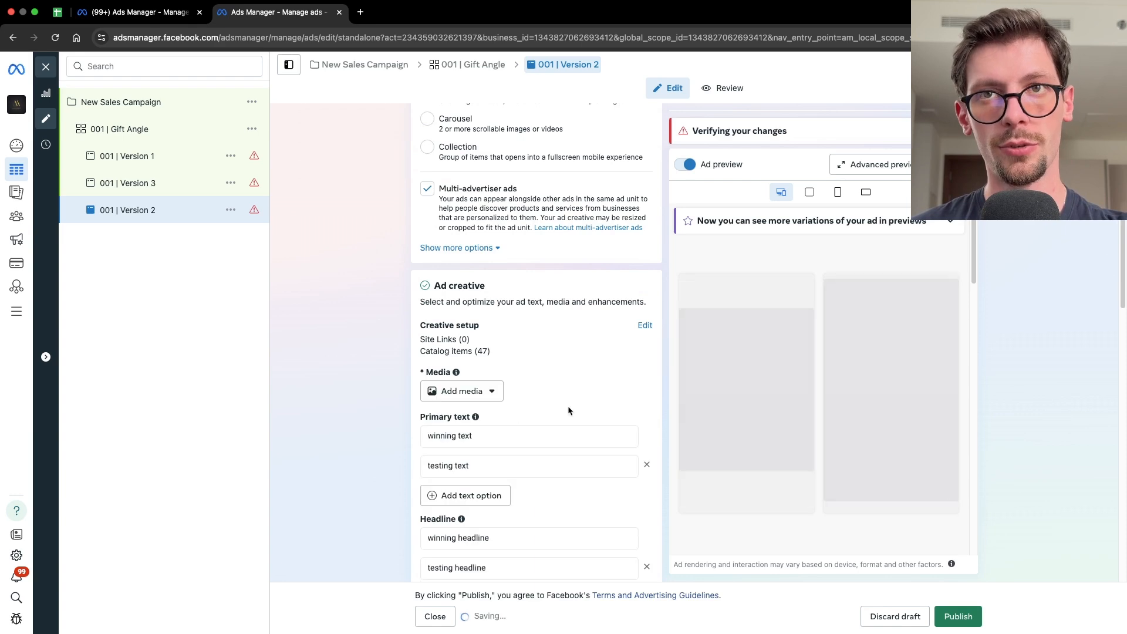
click(464, 392)
click(485, 418)
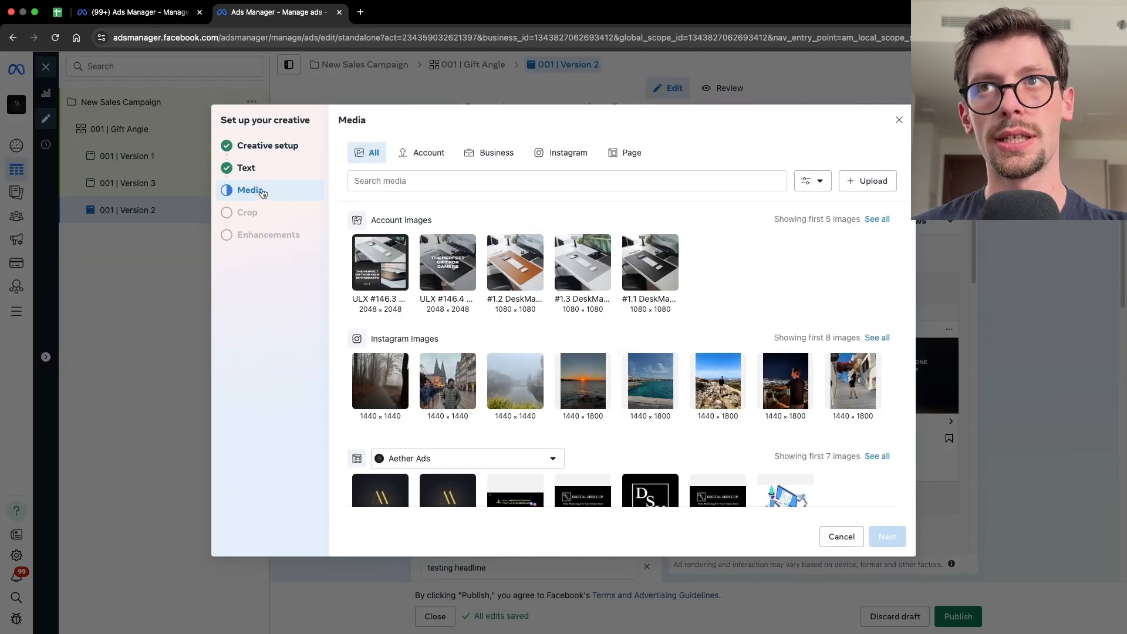
click(423, 153)
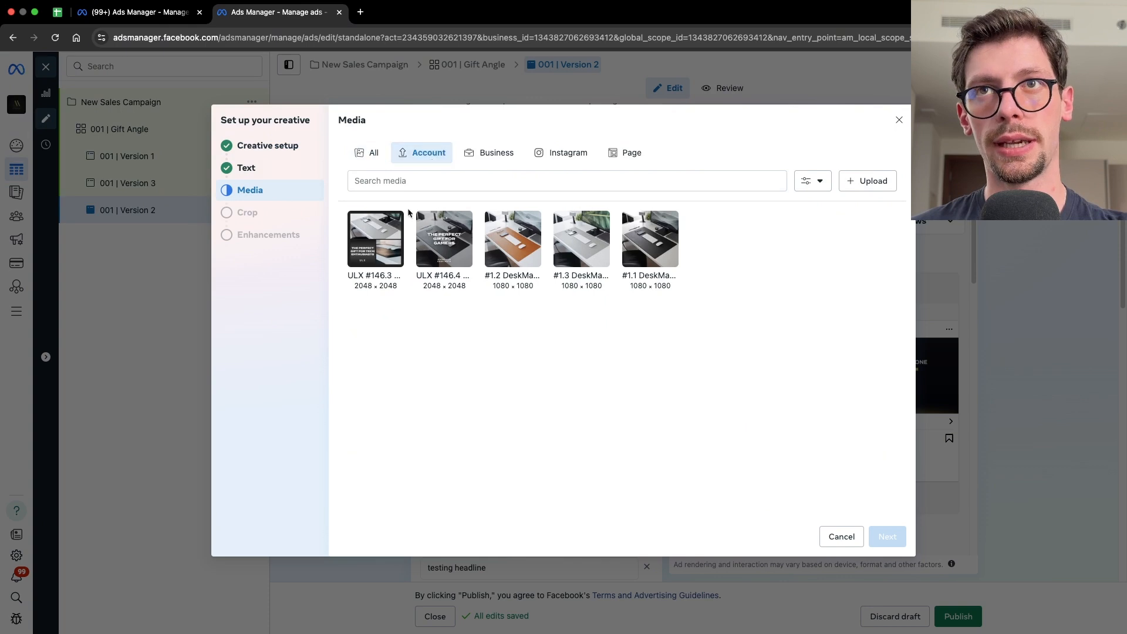
mouse_move(357, 260)
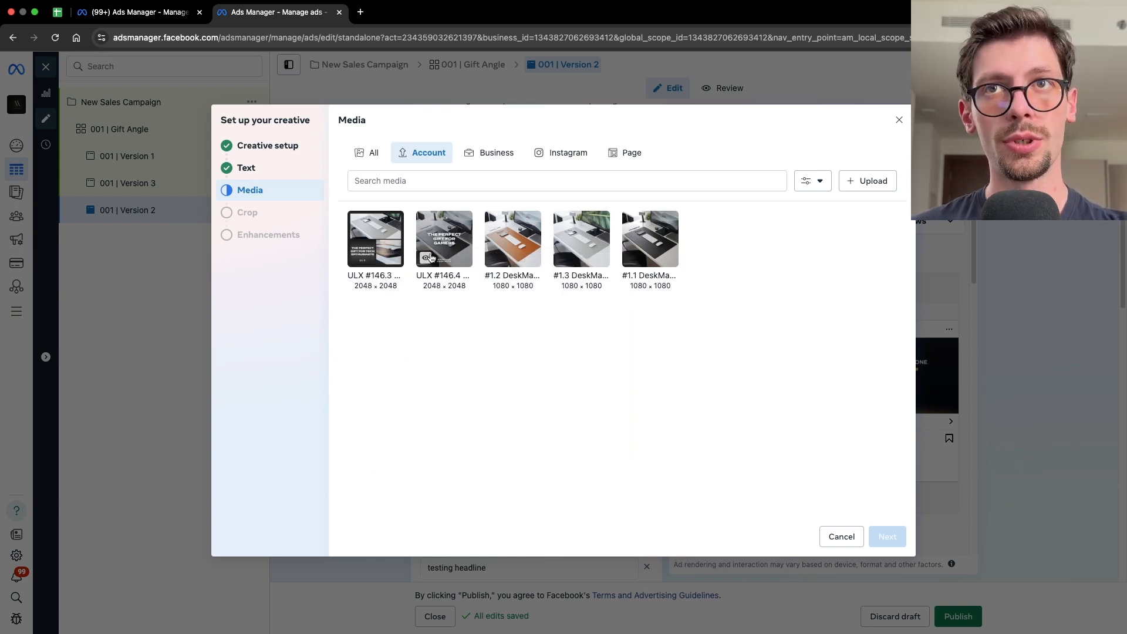
mouse_move(430, 259)
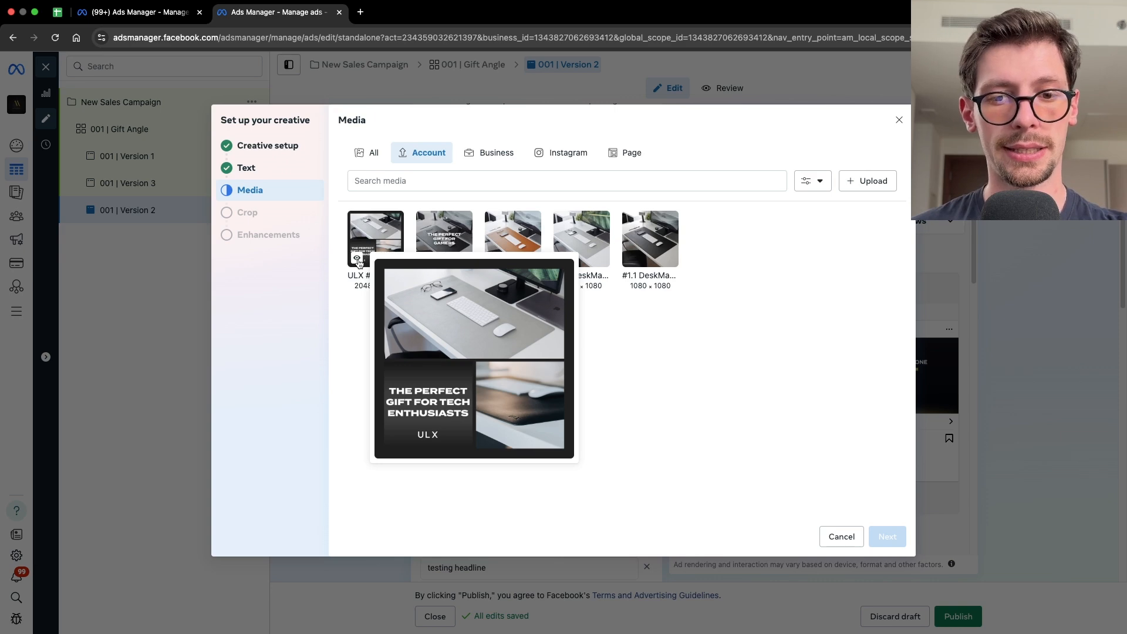
click(383, 238)
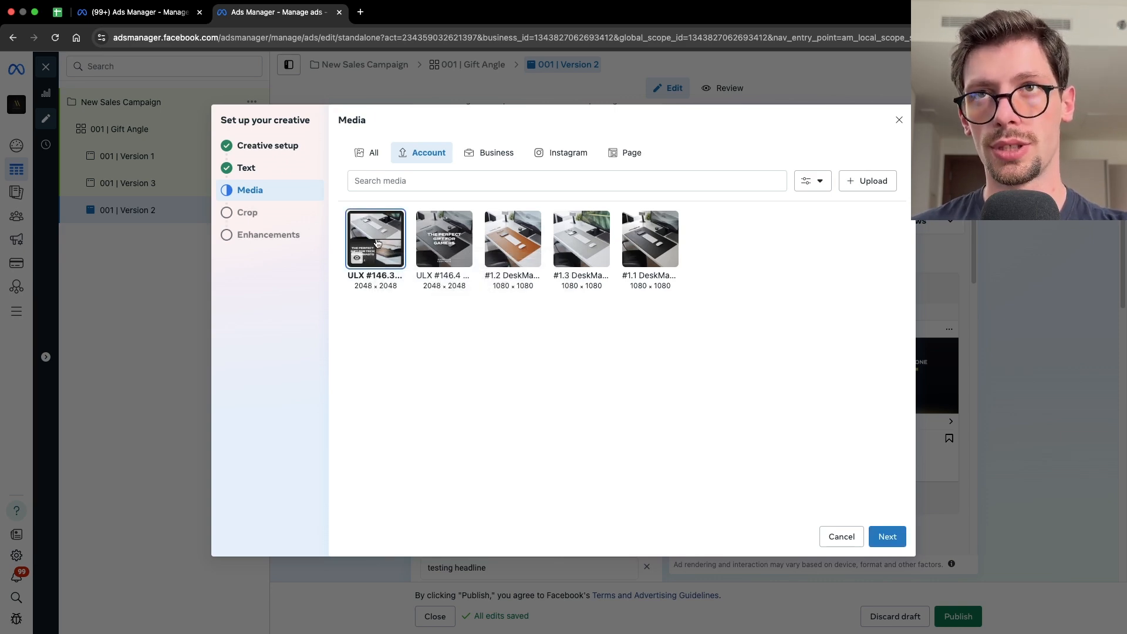
- Keep the original placement crops, turn off all Advantage+ creative enhancements, and finish the creative setup
click(273, 220)
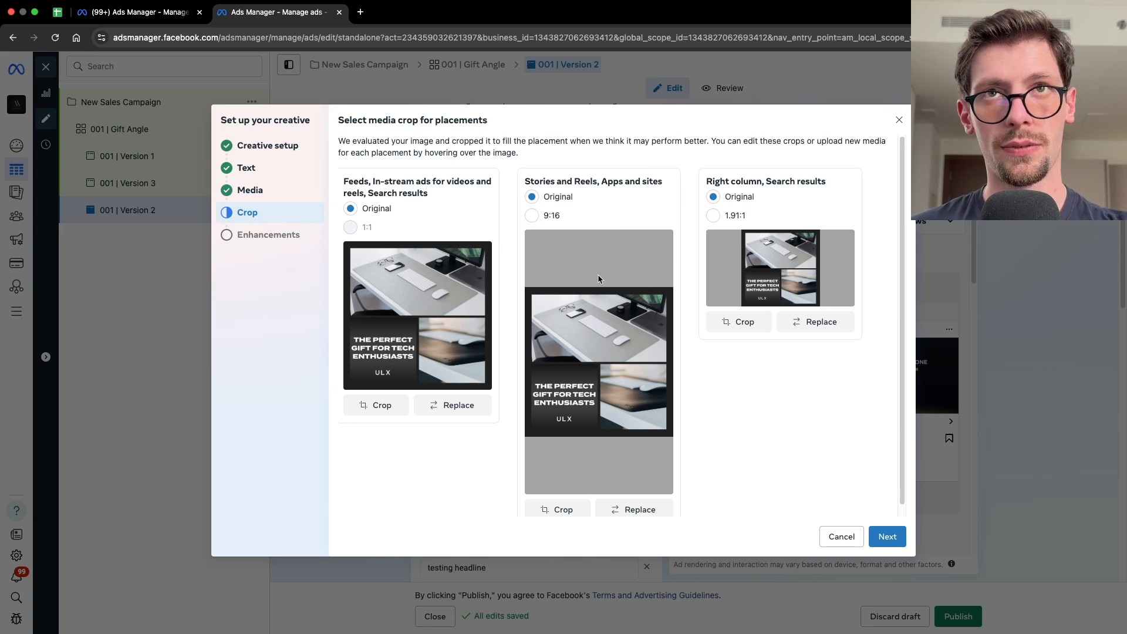
click(267, 236)
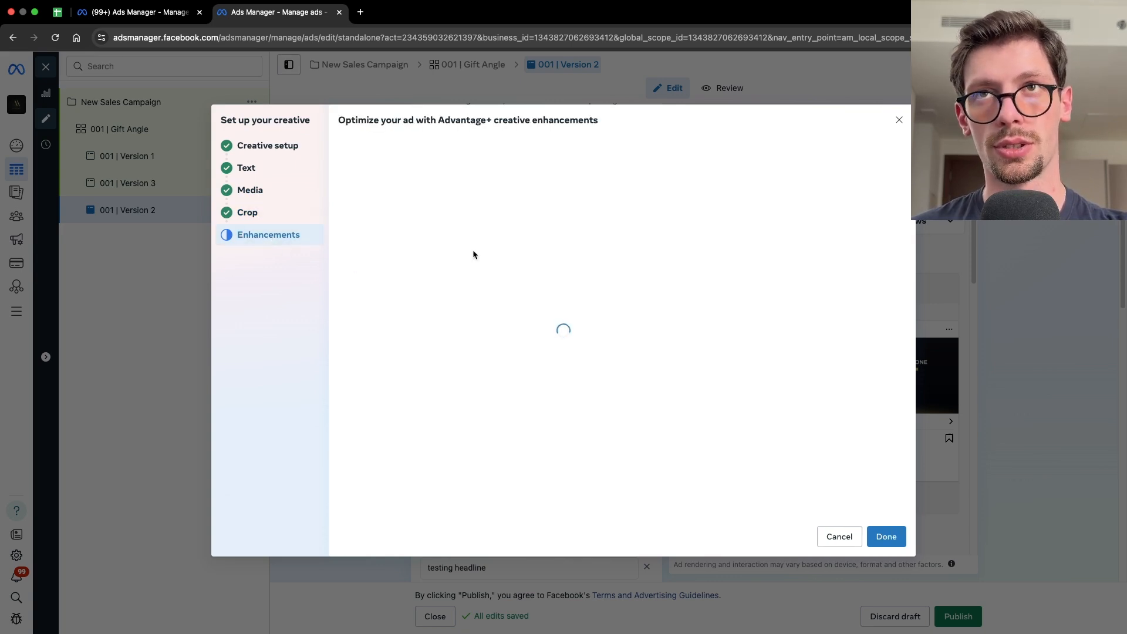
click(350, 186)
scroll(352, 178, down, 1)
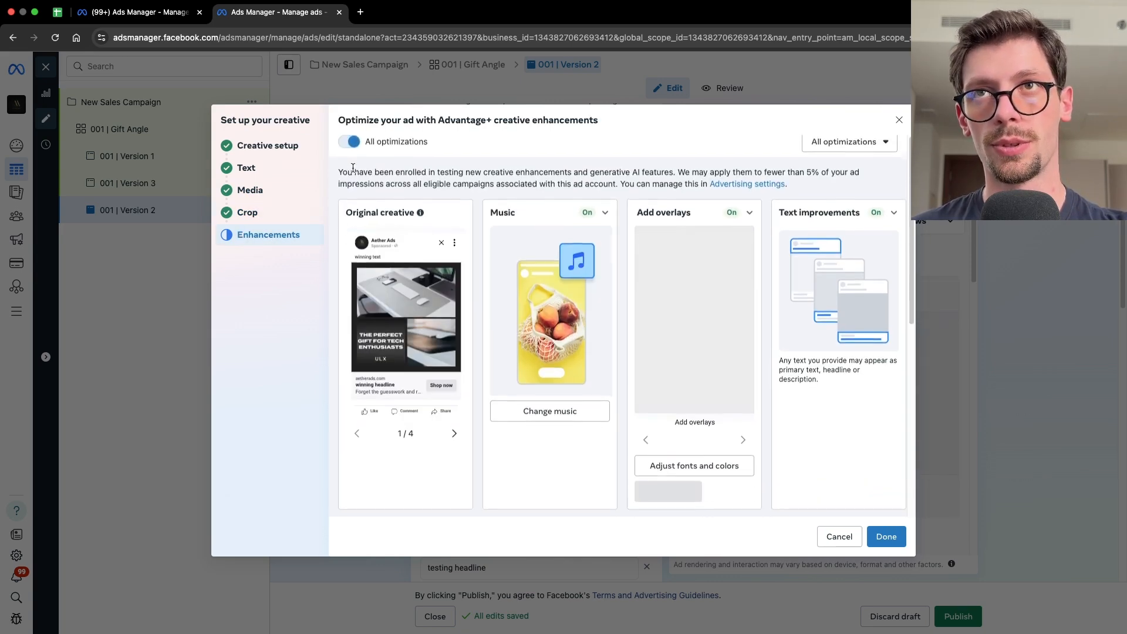
scroll(350, 133, up, 1)
click(349, 186)
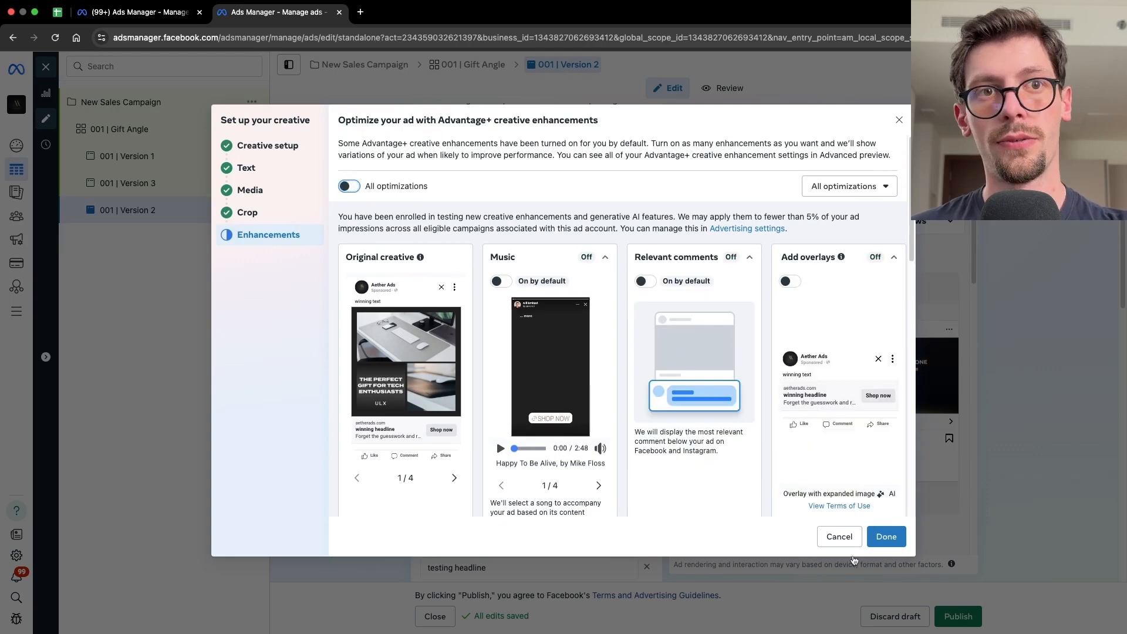
click(886, 537)
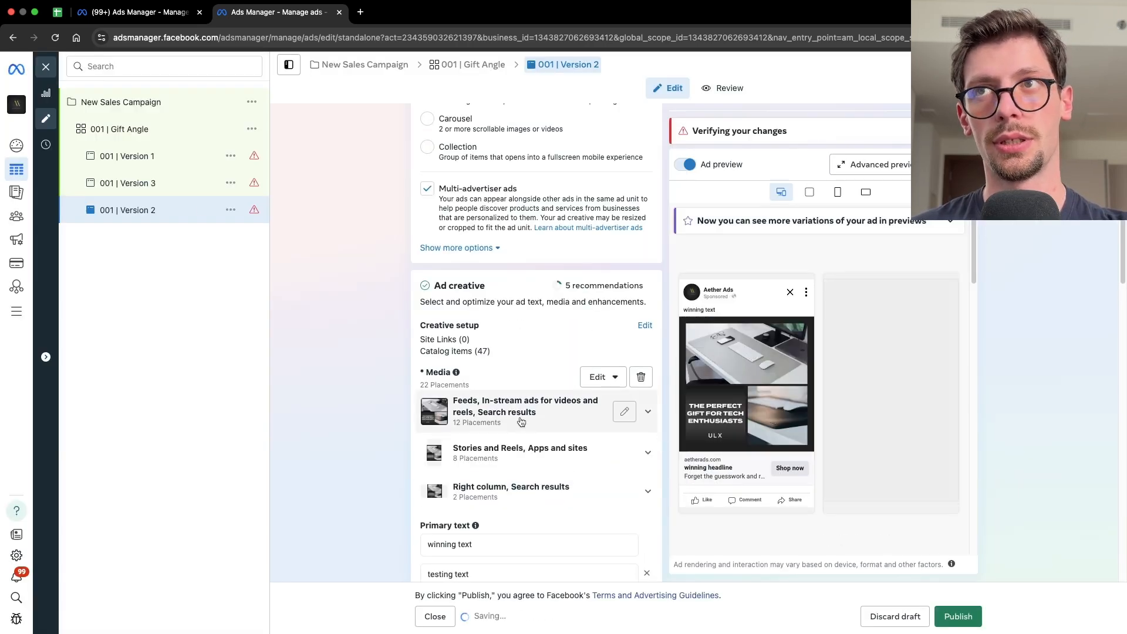
- Open ad 001 | Version 3, remove its media, and pick the #1.1 DeskMat account image as its new image
click(182, 187)
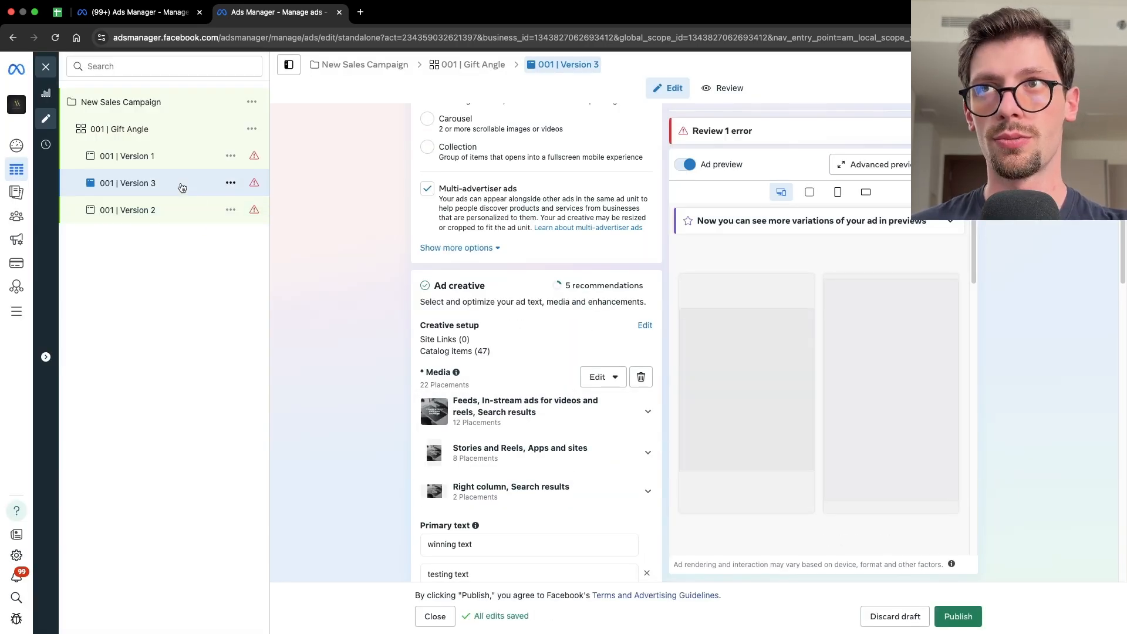
click(640, 378)
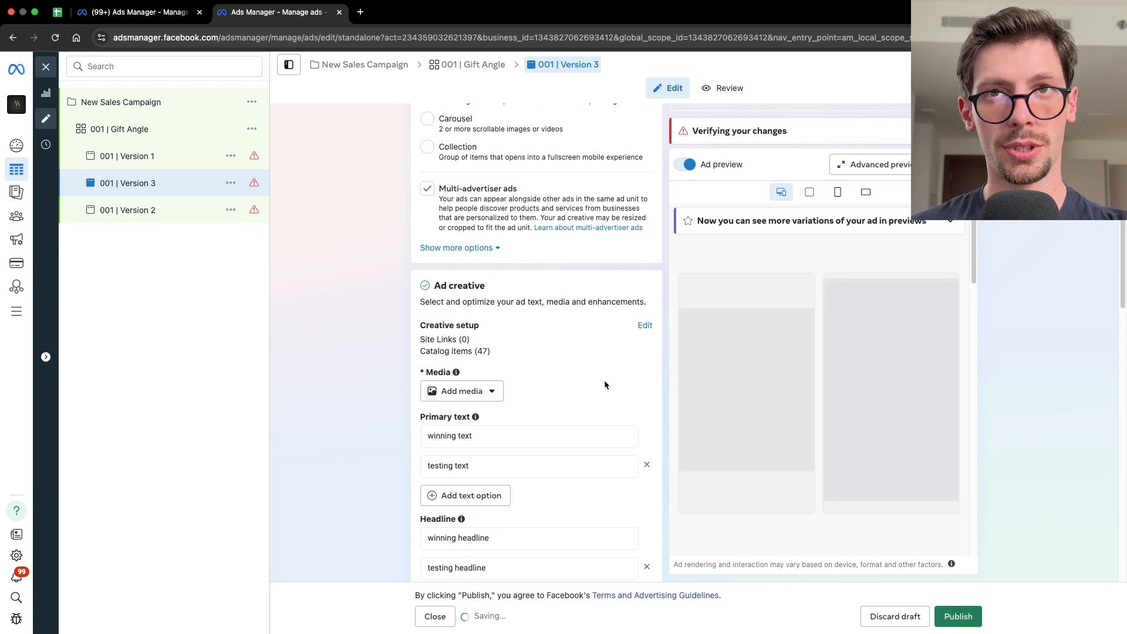
click(464, 391)
click(455, 418)
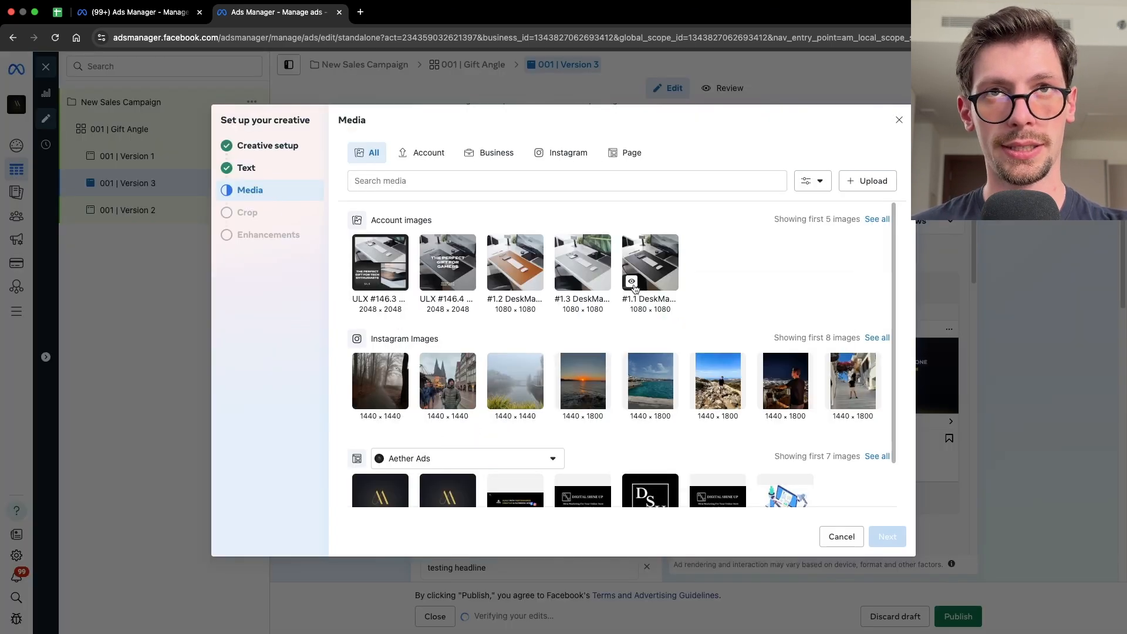
mouse_move(634, 287)
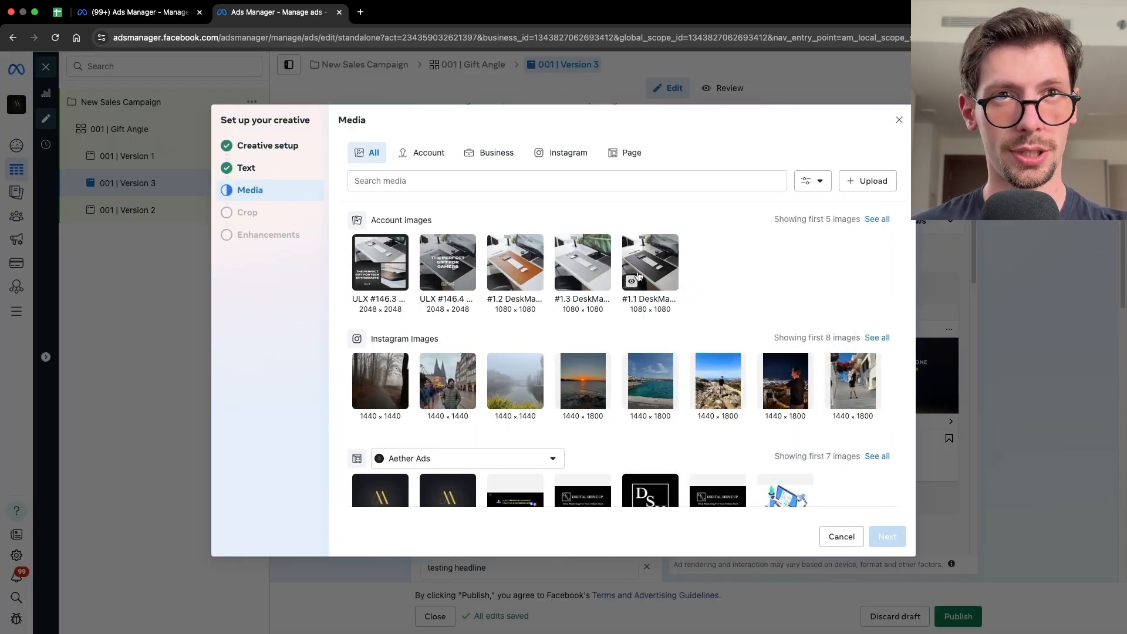
click(638, 274)
mouse_move(633, 260)
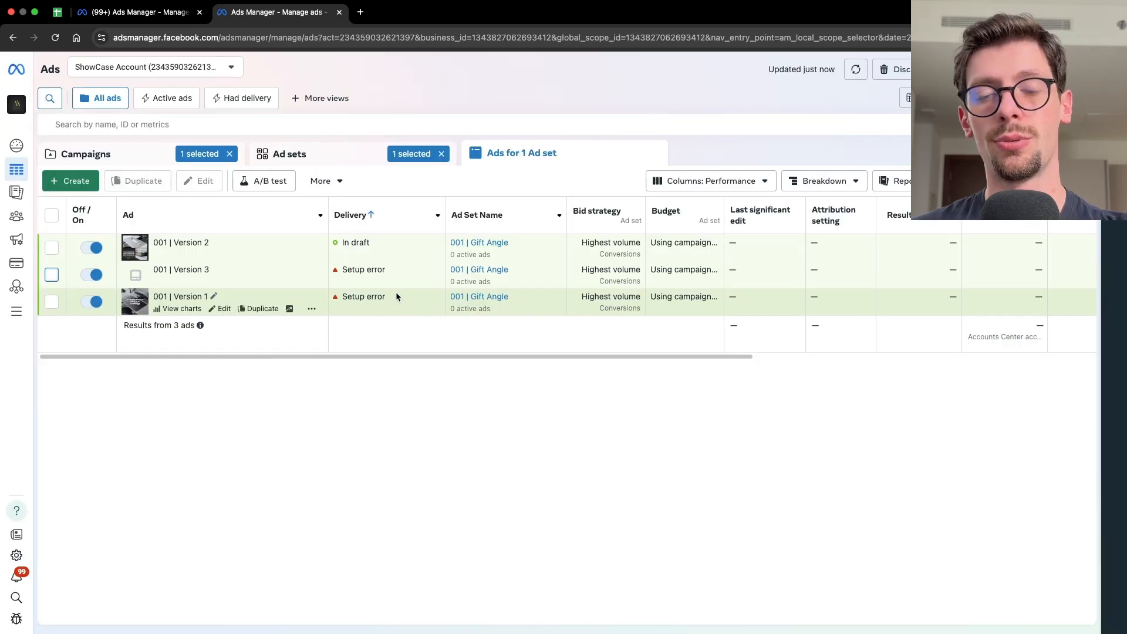
- Browse the campaign, ad set and ad views of the new draft campaign
click(139, 155)
click(292, 155)
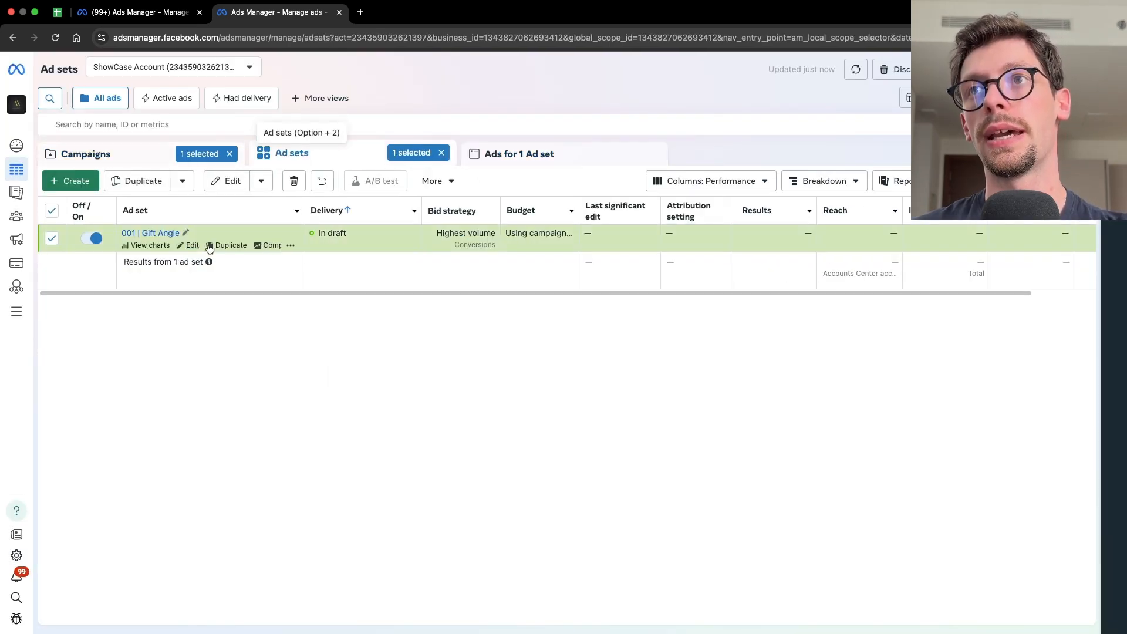
click(502, 160)
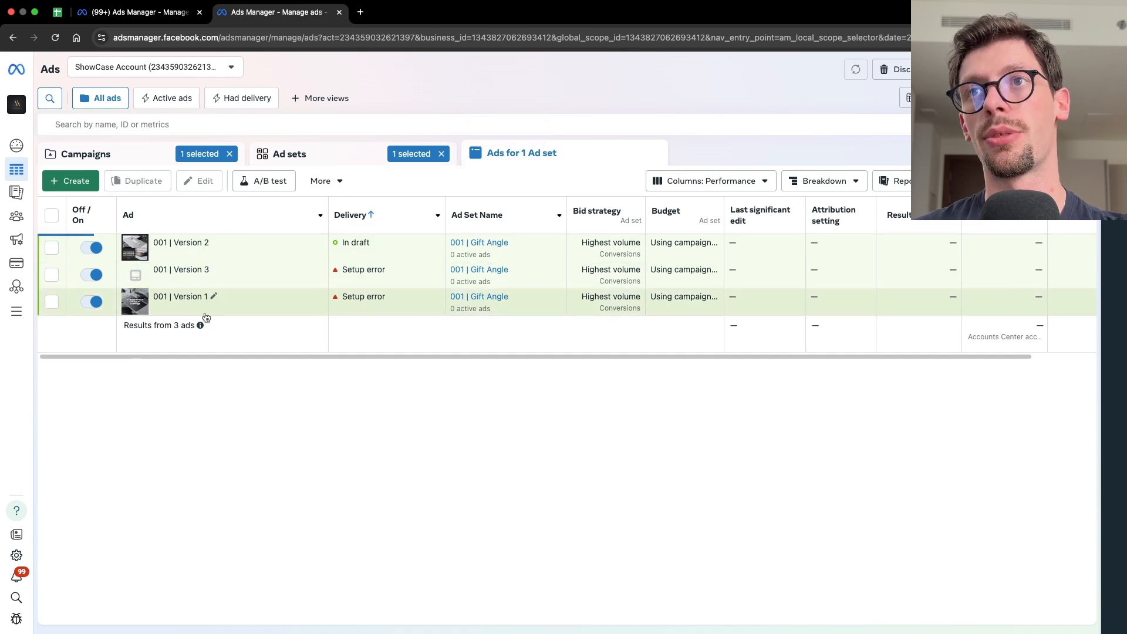
scroll(558, 253, right, 6)
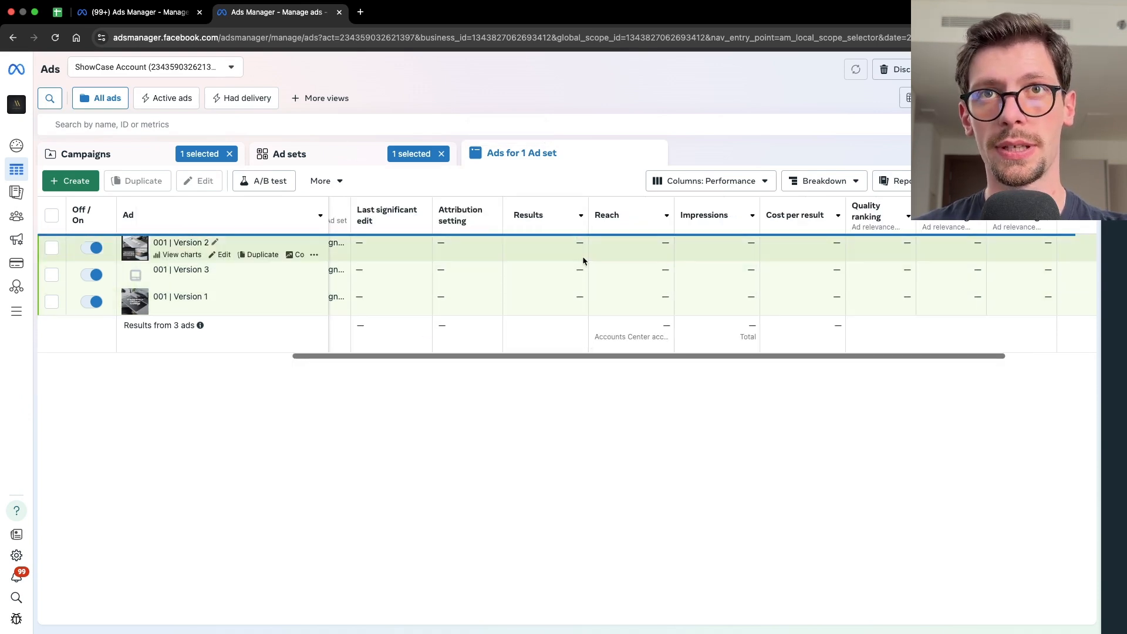
click(292, 154)
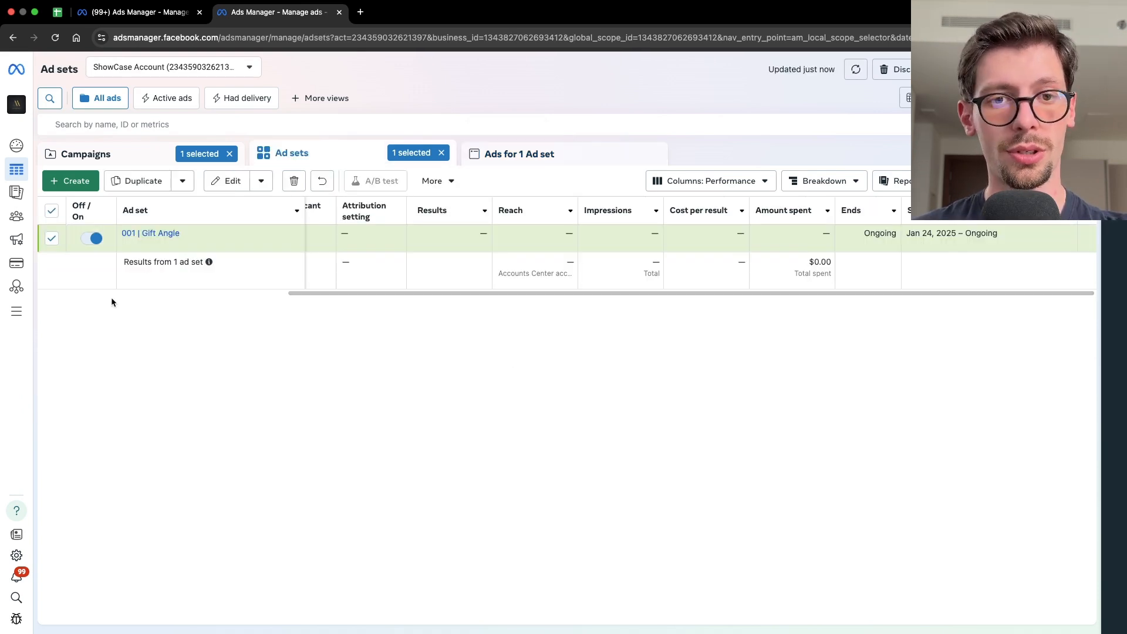
click(52, 238)
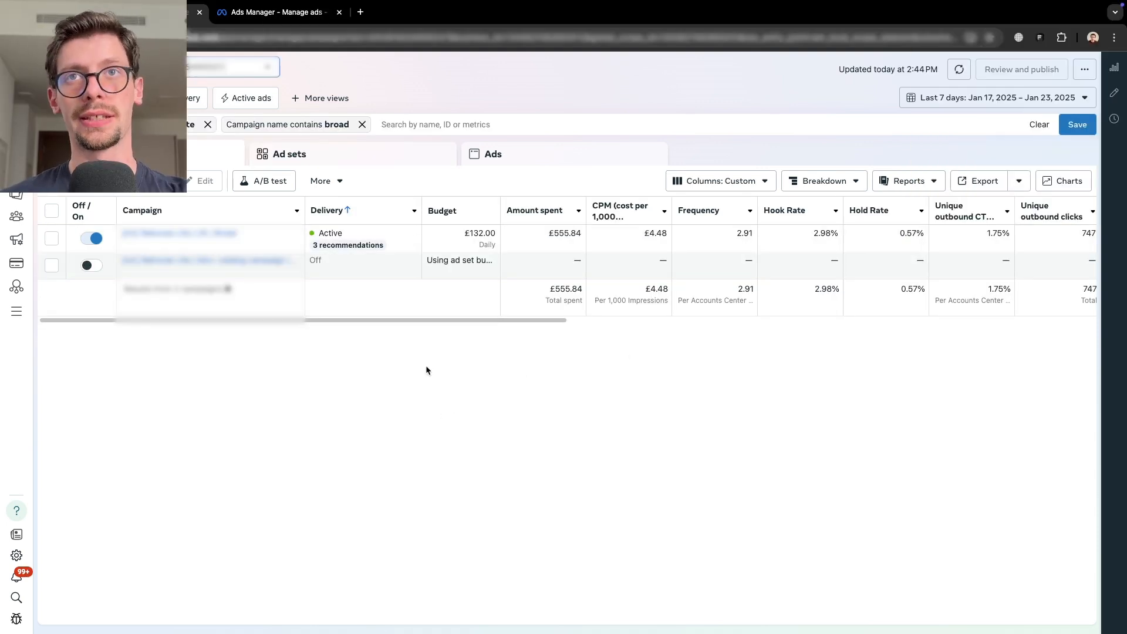
- Review the broad campaign's purchase metrics in another account and open its ad sets
drag(326, 321, 857, 322)
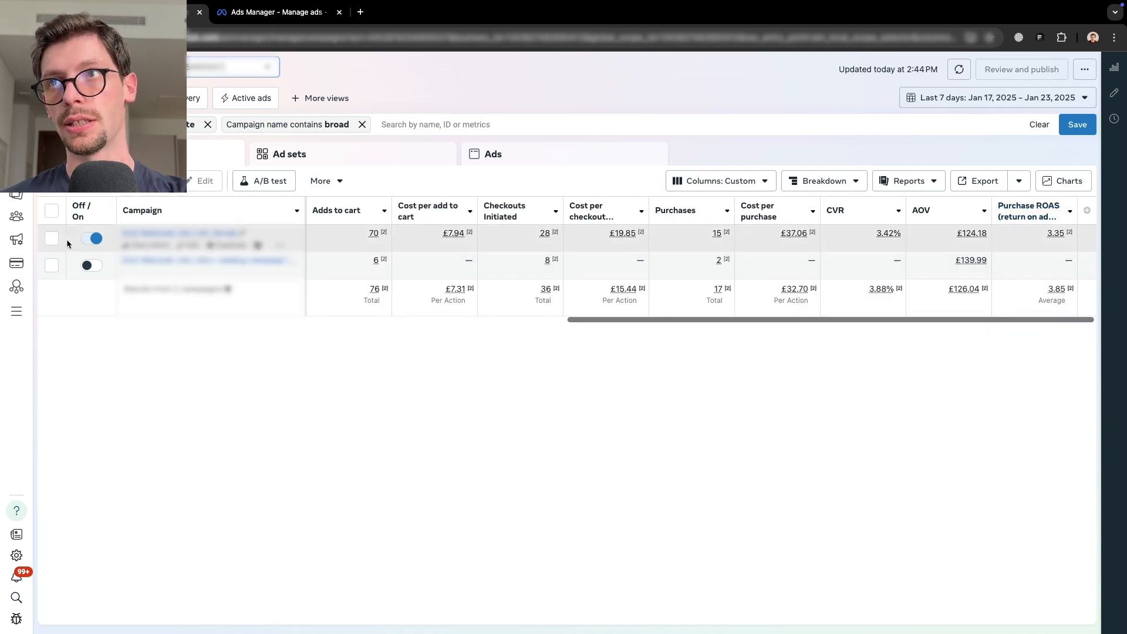
click(52, 238)
click(348, 159)
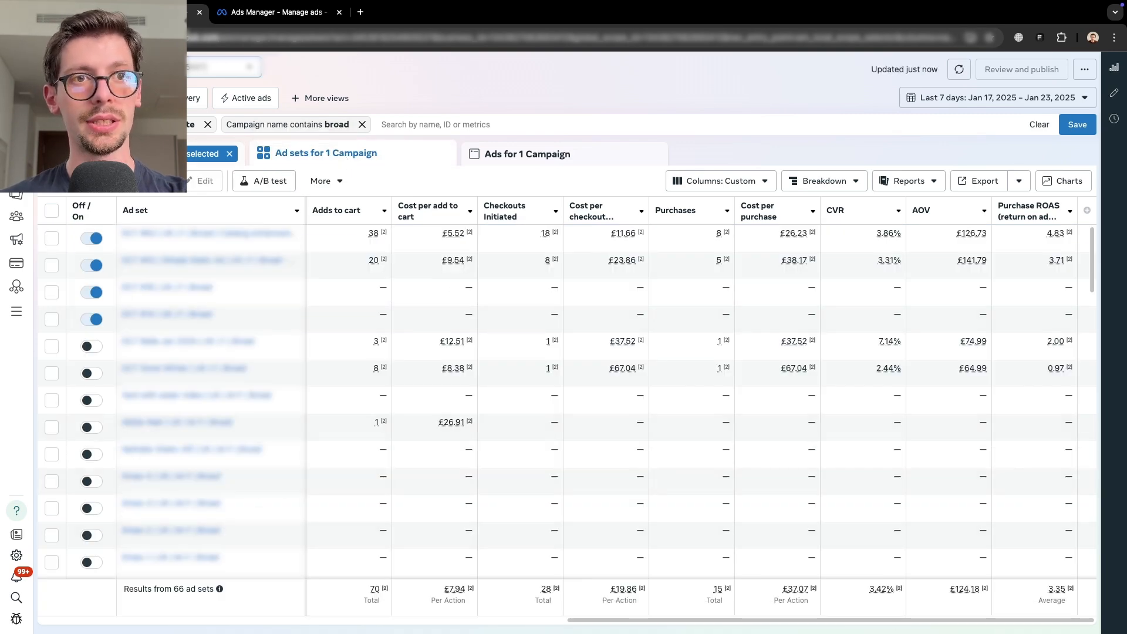
- Scroll through the ad sets' performance columns, comparing amount spent, hook rate, clicks and purchase ROAS
drag(886, 622, 279, 620)
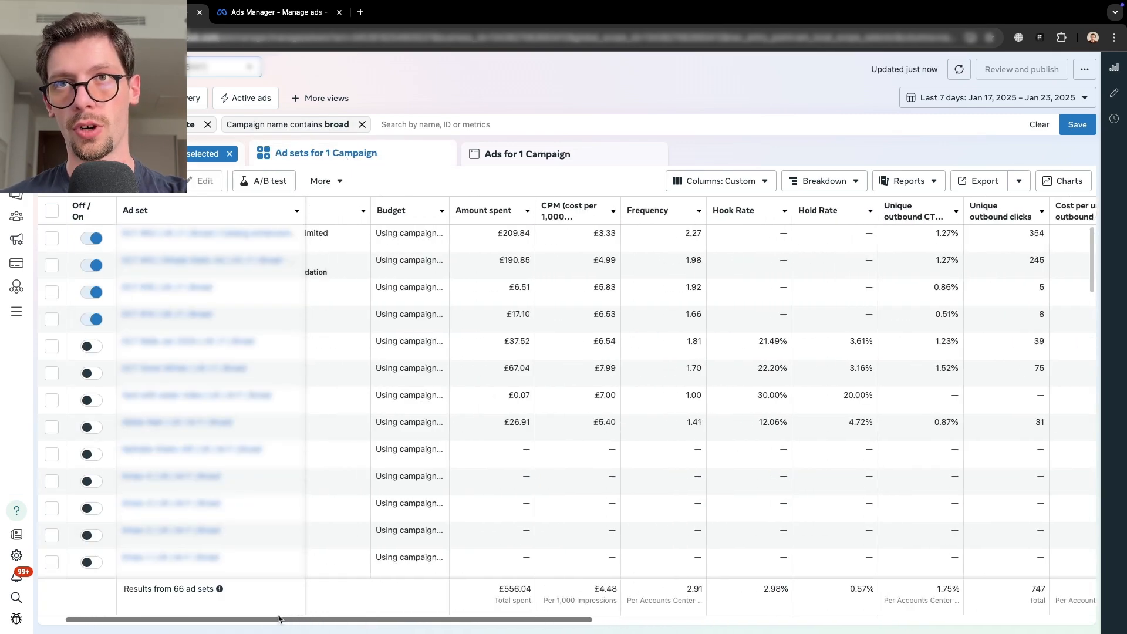
scroll(316, 418, right, 6)
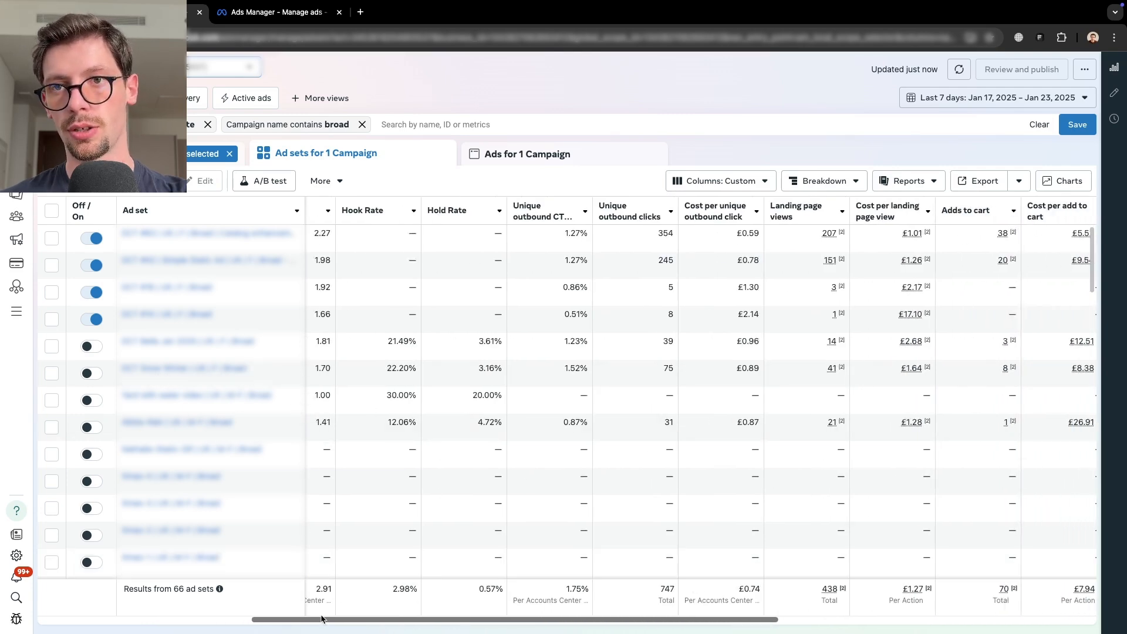
scroll(180, 613, left, 2)
scroll(180, 614, left, 3)
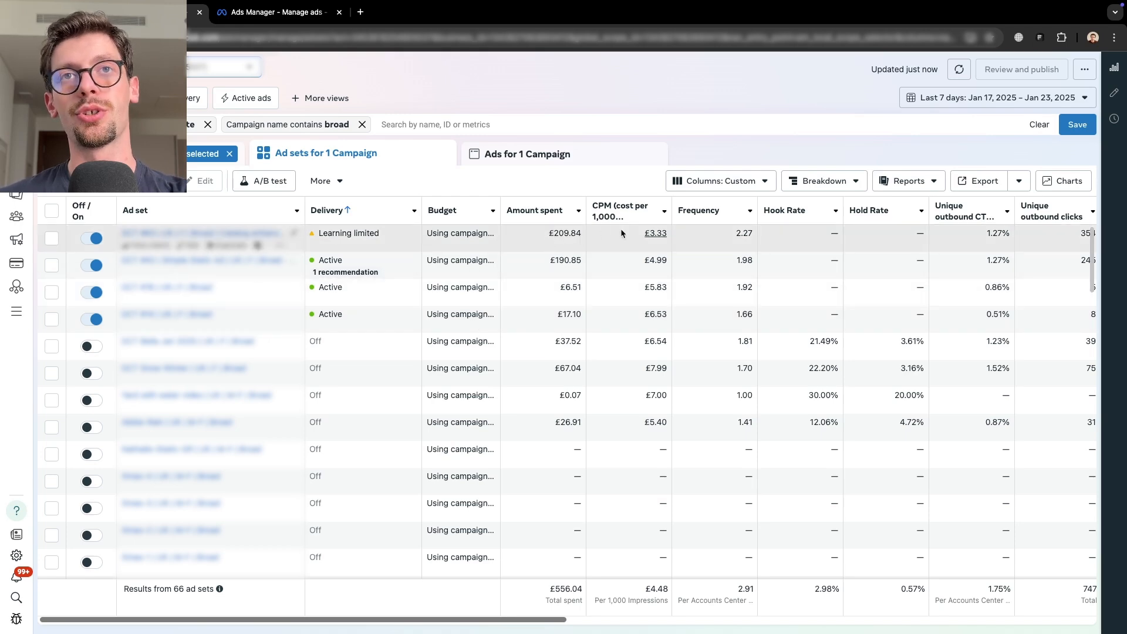
drag(286, 622, 852, 623)
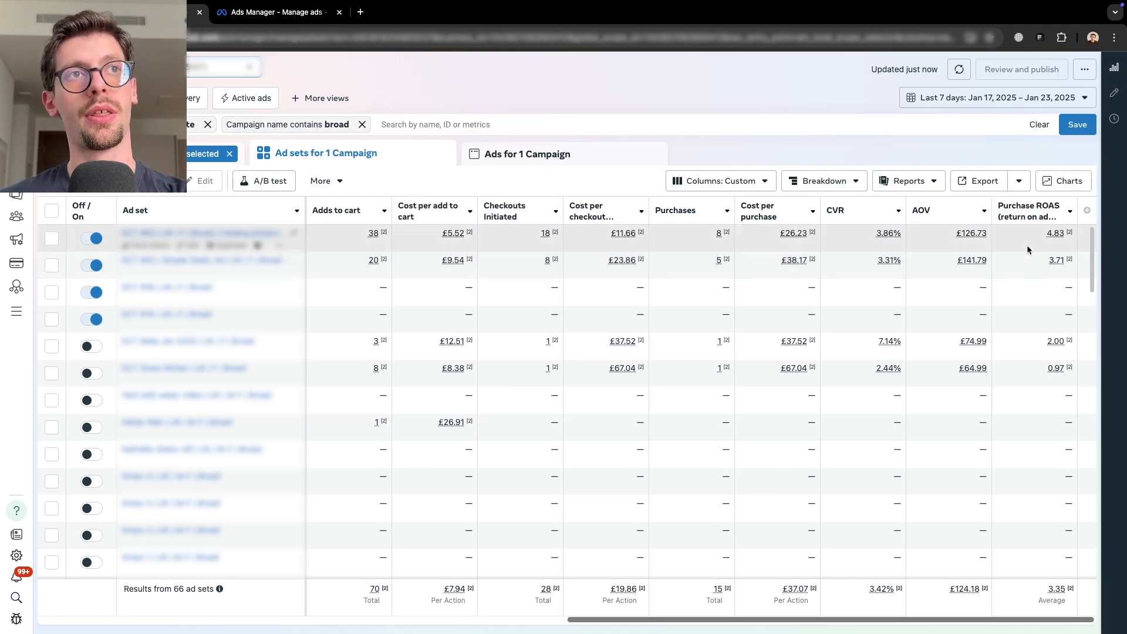
scroll(702, 411, left, 15)
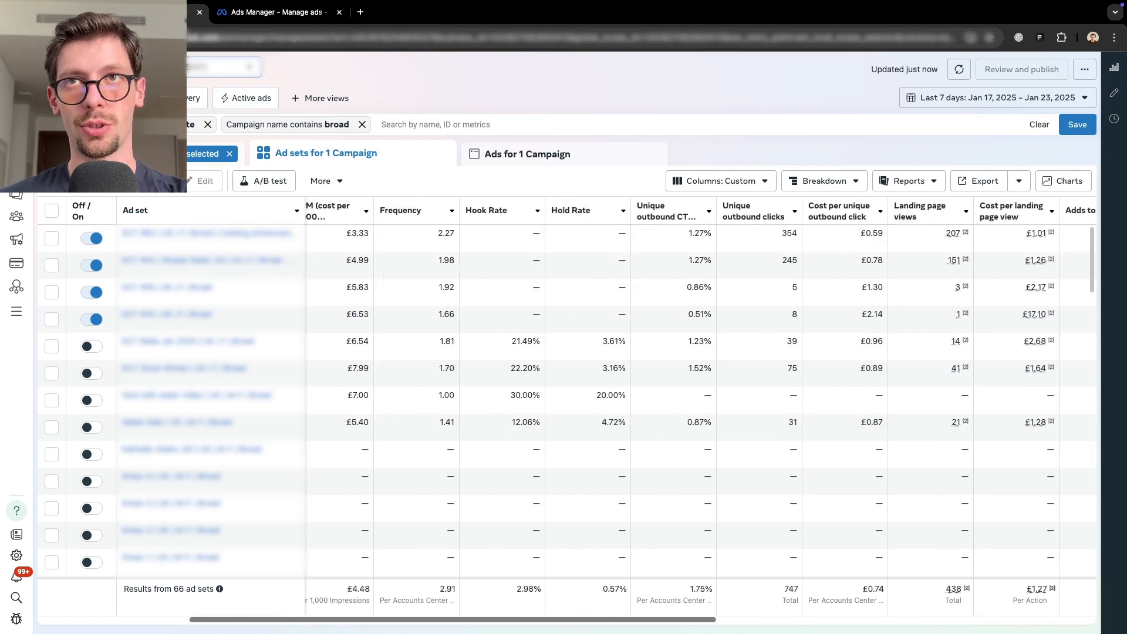
scroll(552, 217, right, 2)
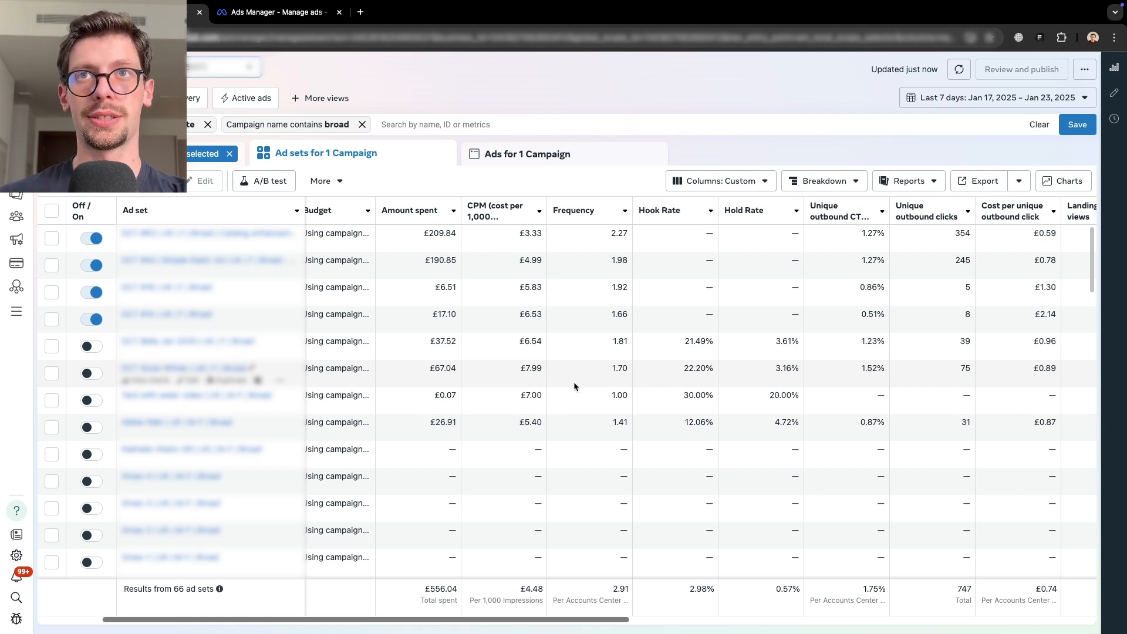
double_click(440, 287)
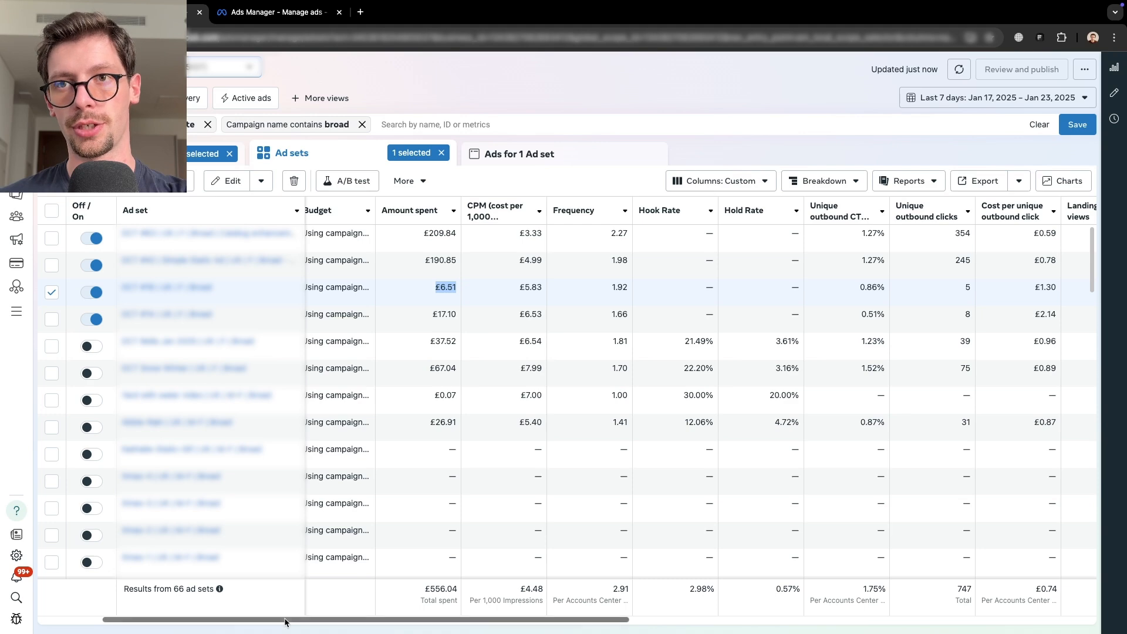
drag(285, 621, 181, 612)
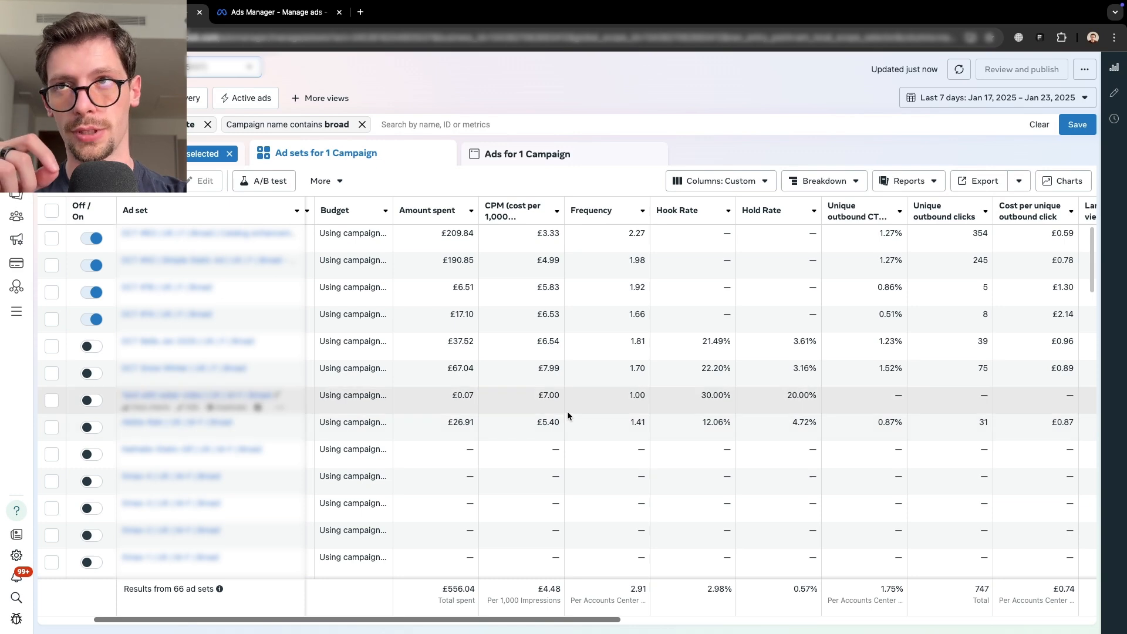
- Scroll across the broad ad sets' cost and purchase columns, then open the ads of the second ad set
scroll(567, 411, right, 3)
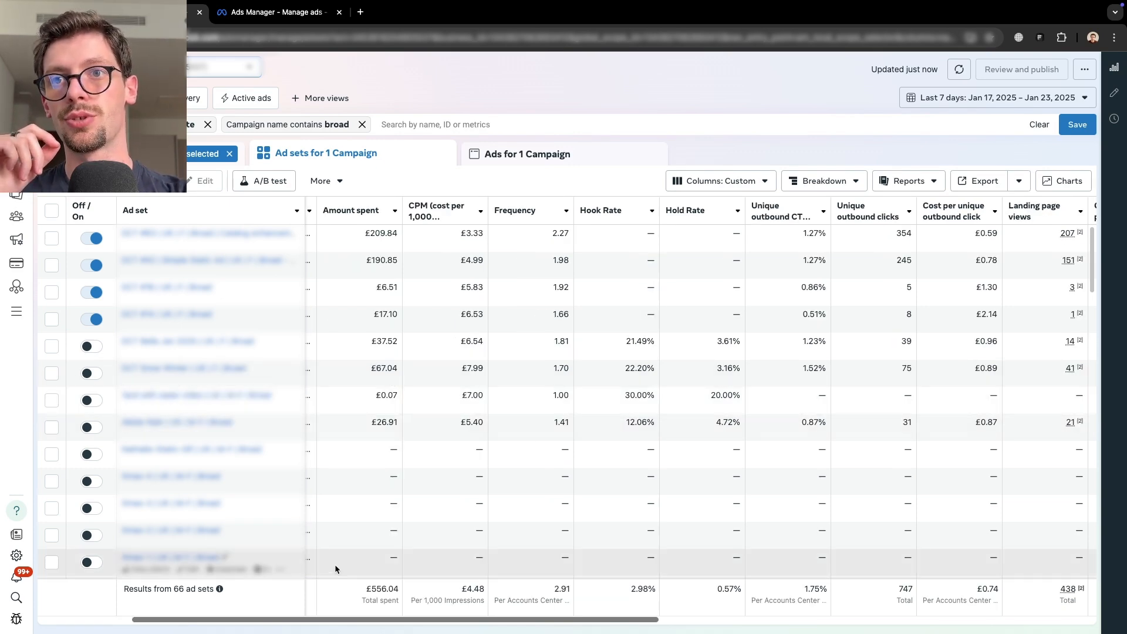
drag(308, 622, 744, 622)
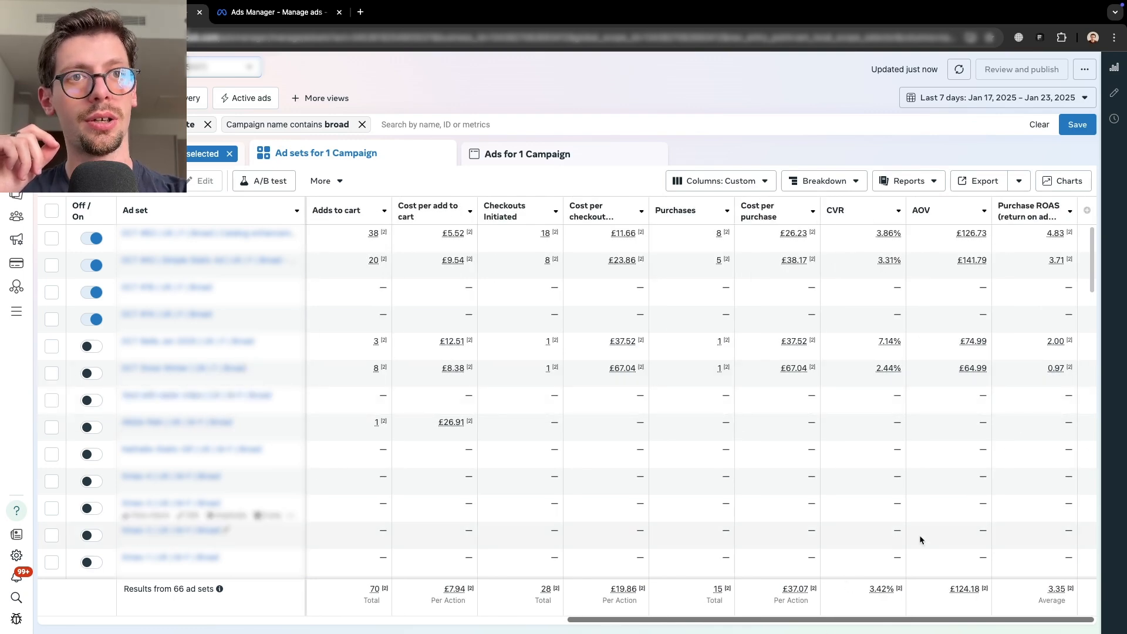
drag(842, 622, 395, 601)
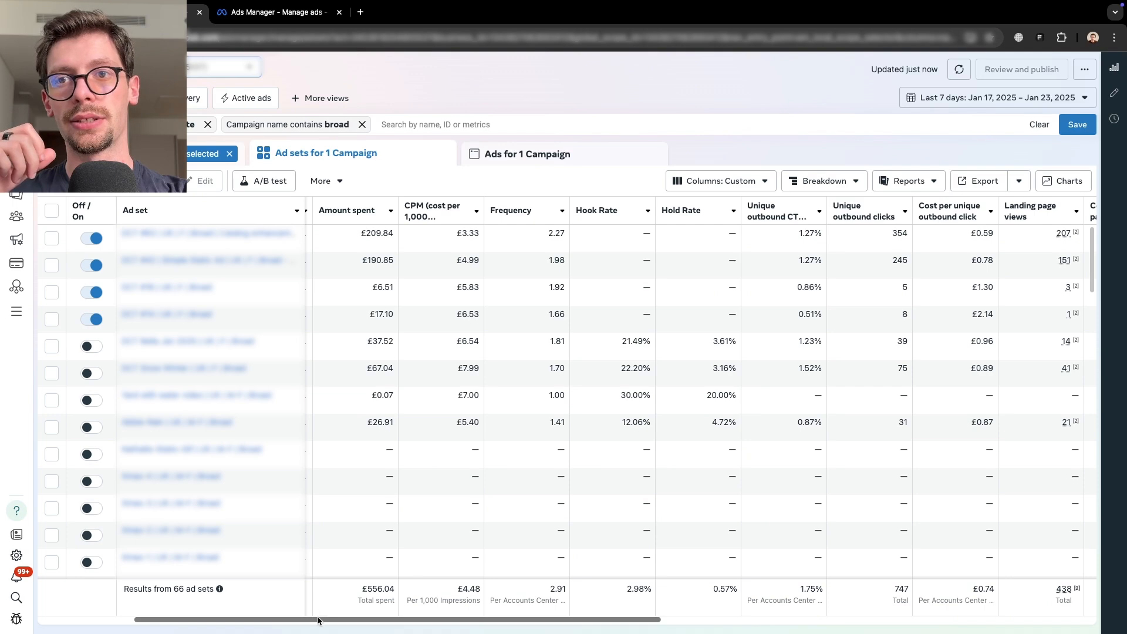
drag(318, 621, 752, 620)
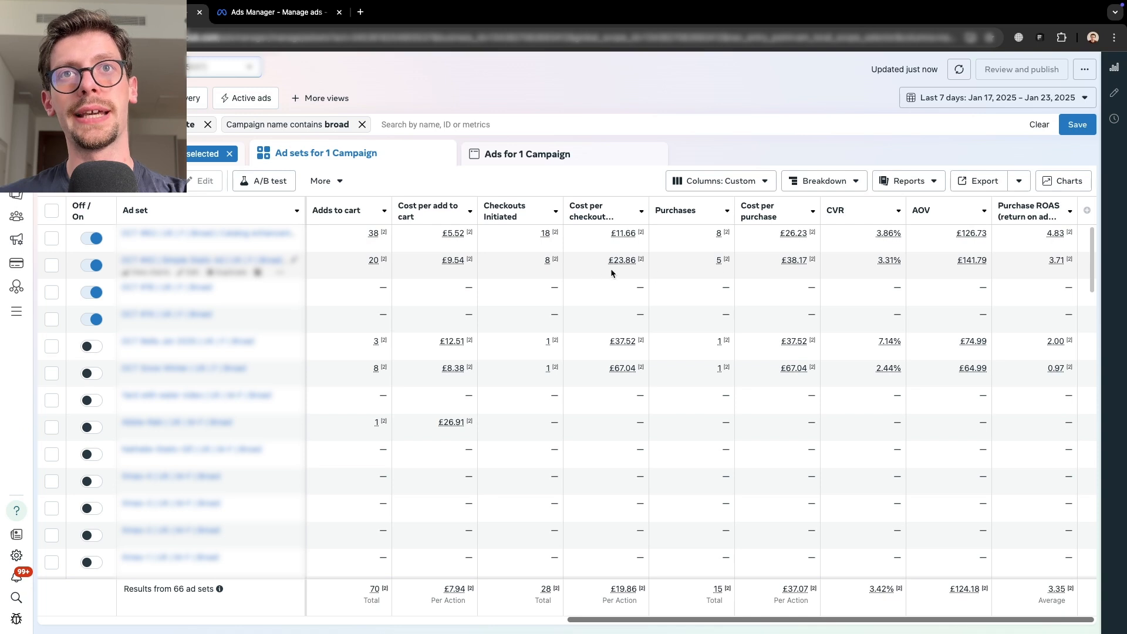
click(56, 267)
click(498, 165)
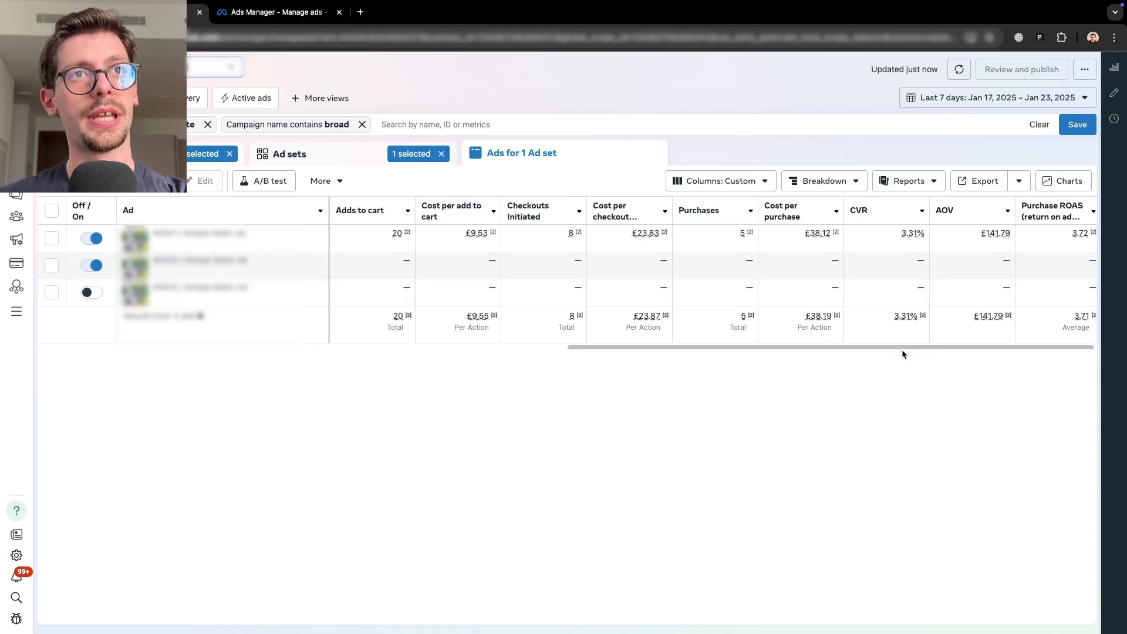
- Switch the date range to Maximum and scroll through the ads' spend, click and purchase ROAS columns
click(959, 100)
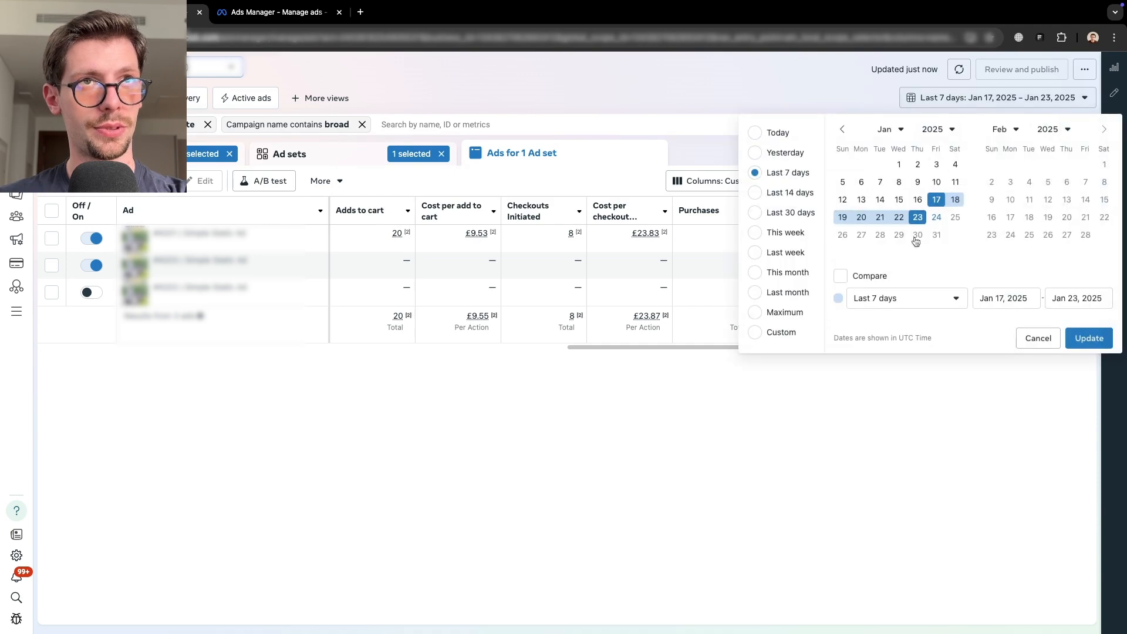
click(767, 313)
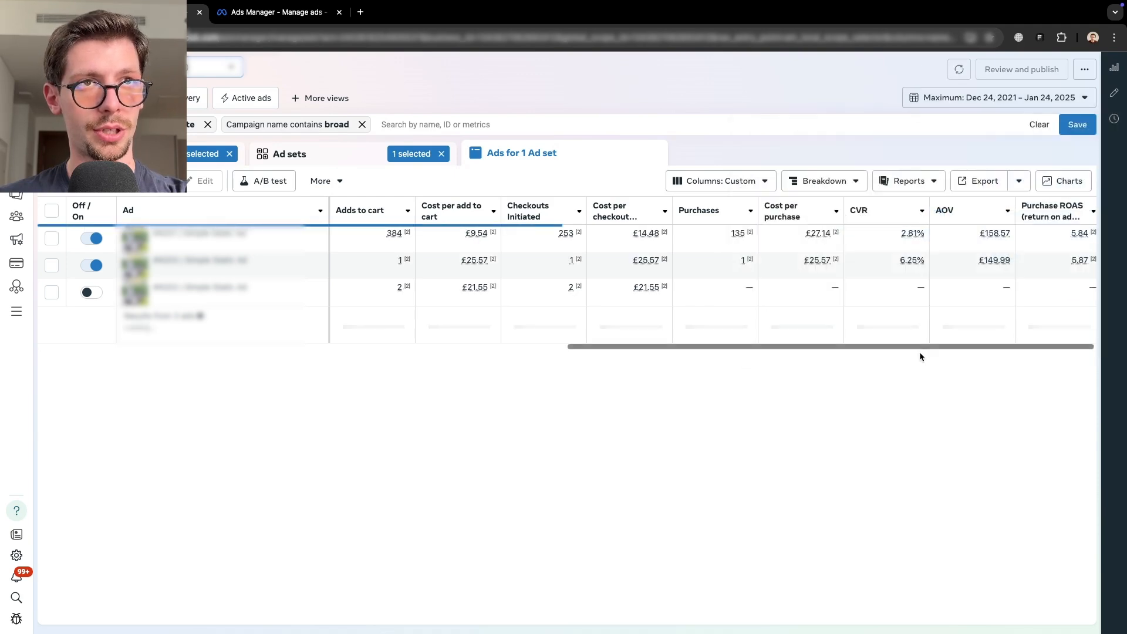
drag(919, 349, 380, 359)
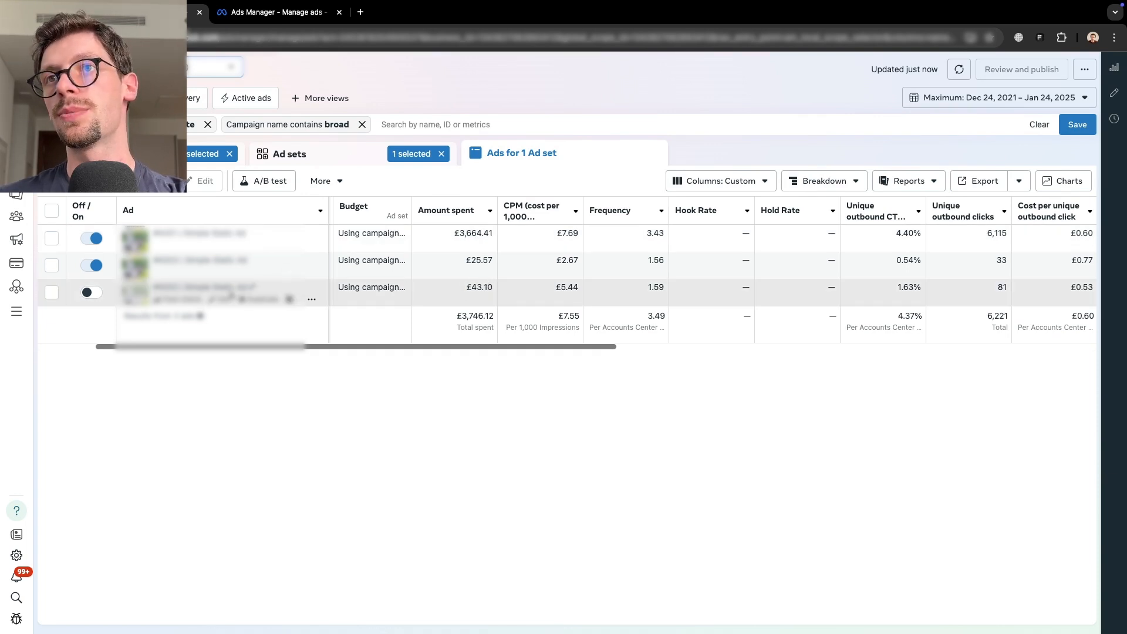
scroll(468, 350, right, 1)
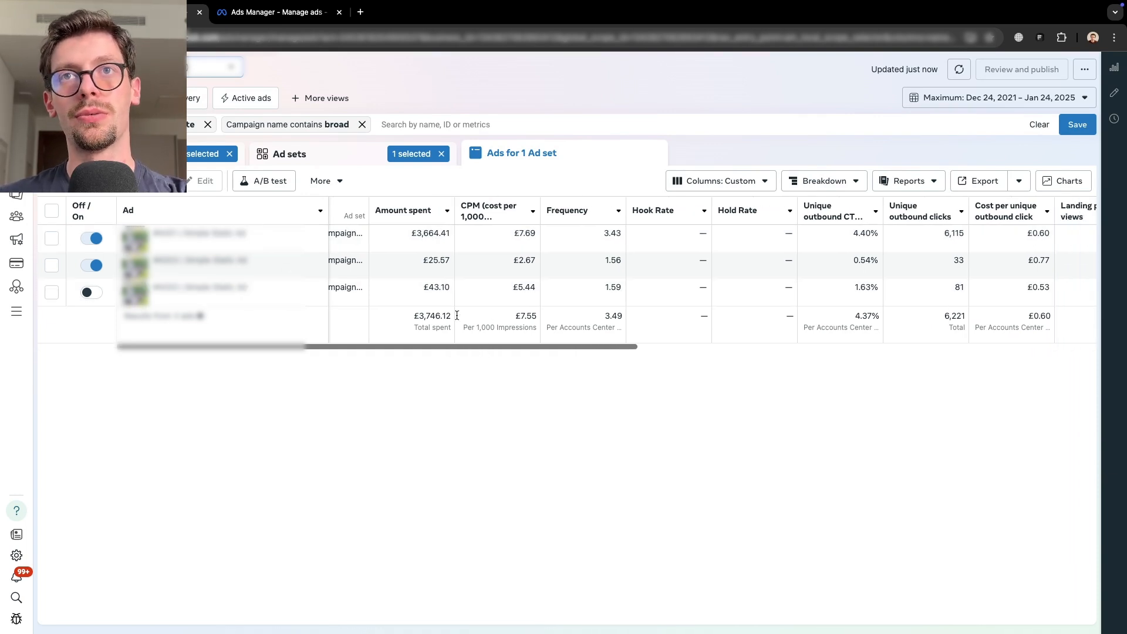
drag(526, 347, 1019, 382)
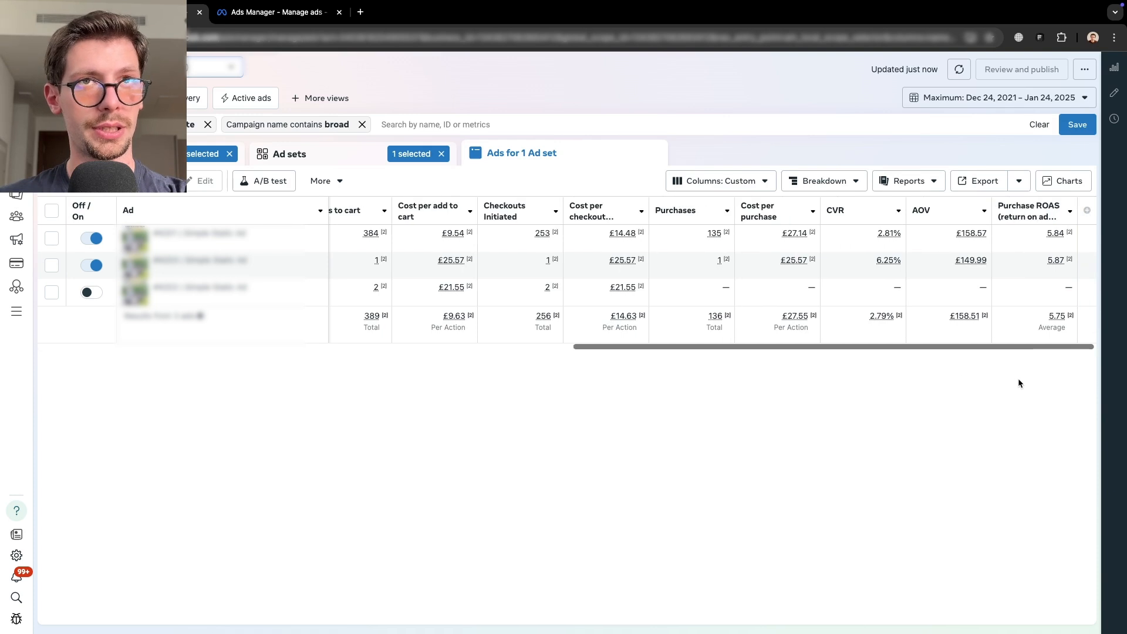
drag(957, 347, 512, 340)
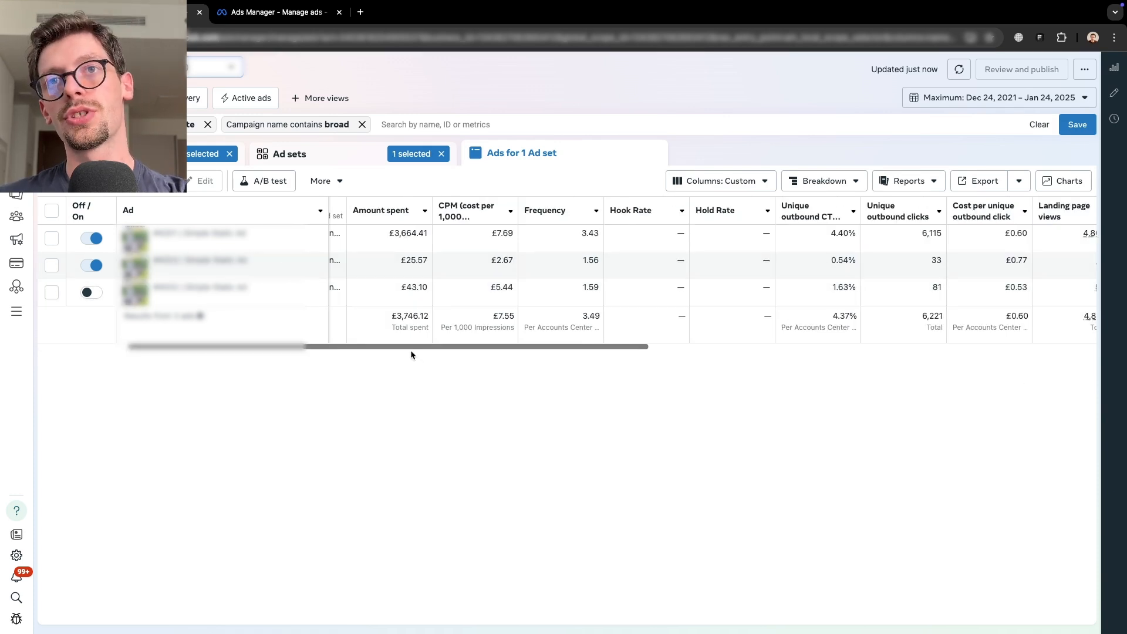
mouse_move(406, 351)
mouse_down()
mouse_move(949, 370)
mouse_move(906, 355)
mouse_move(412, 366)
mouse_up()
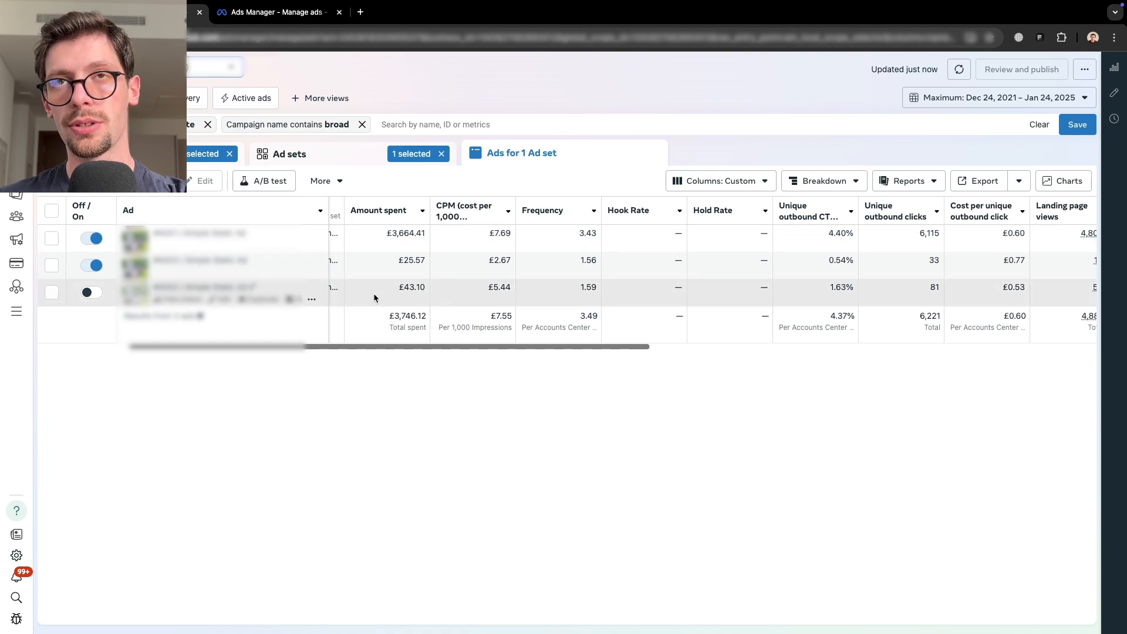
drag(395, 352, 926, 407)
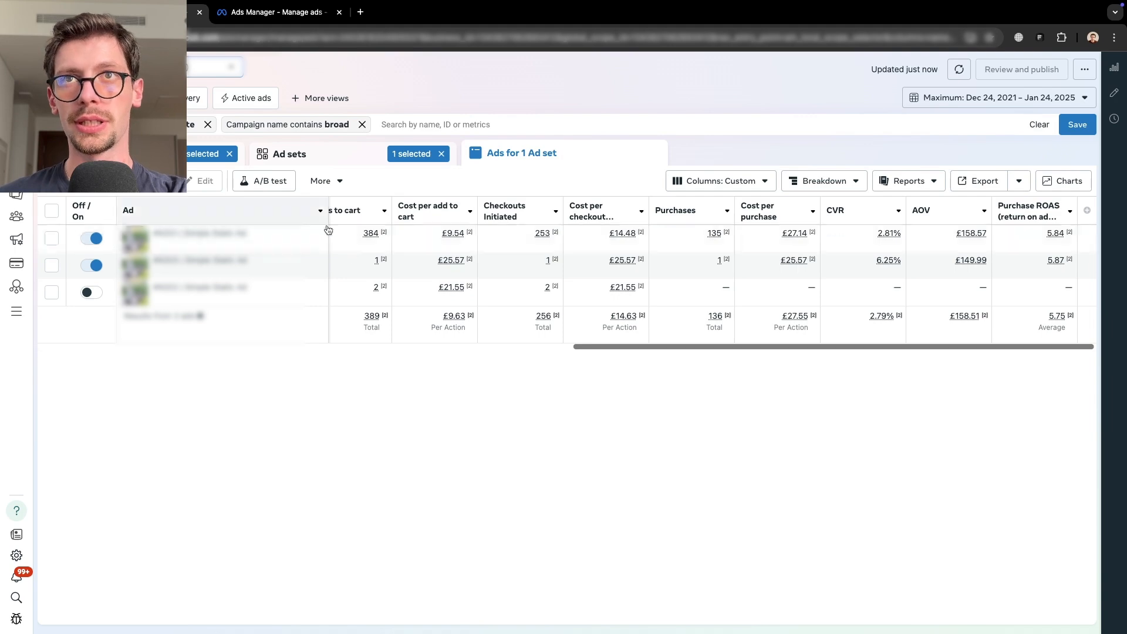
- Return to all ad sets of the campaign and set the date range back to Last 7 days
click(435, 153)
click(438, 154)
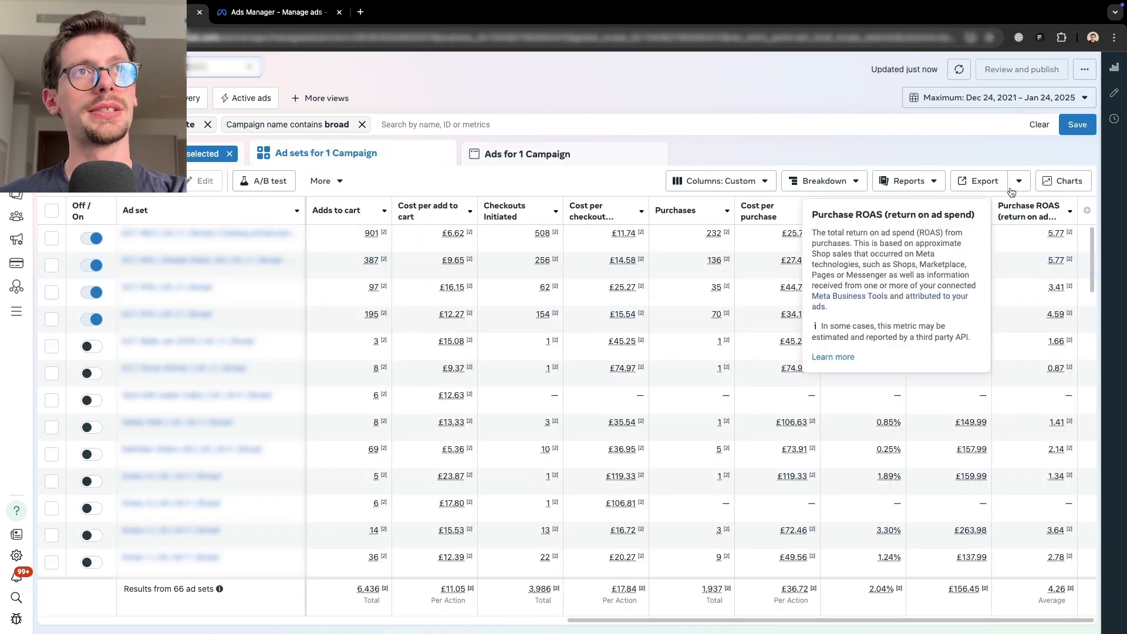
click(927, 99)
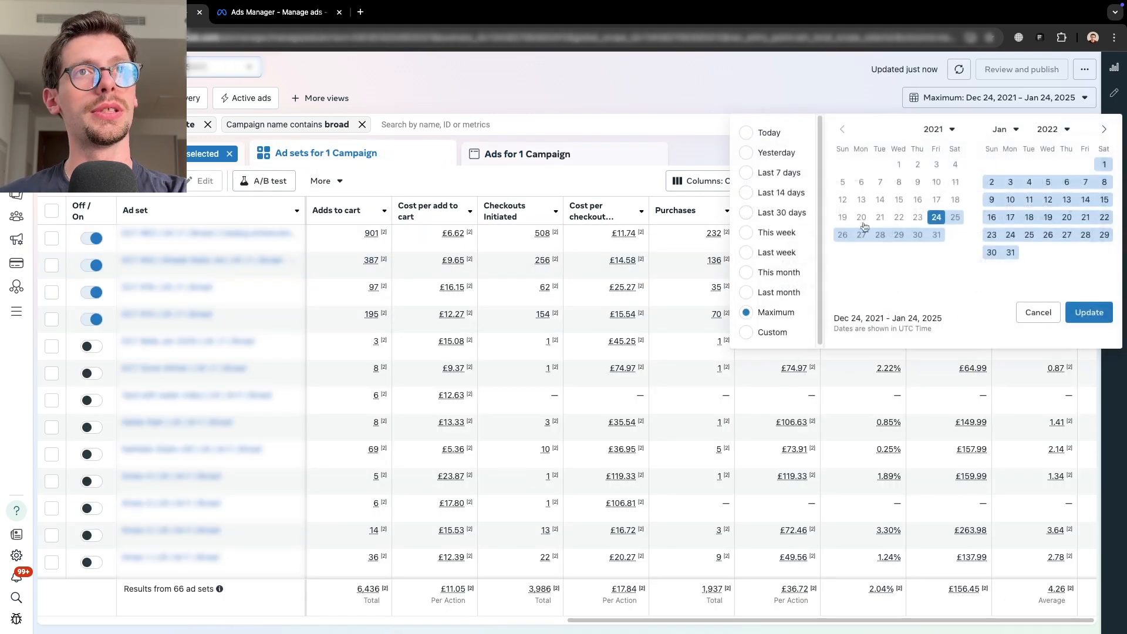
click(762, 174)
click(1087, 335)
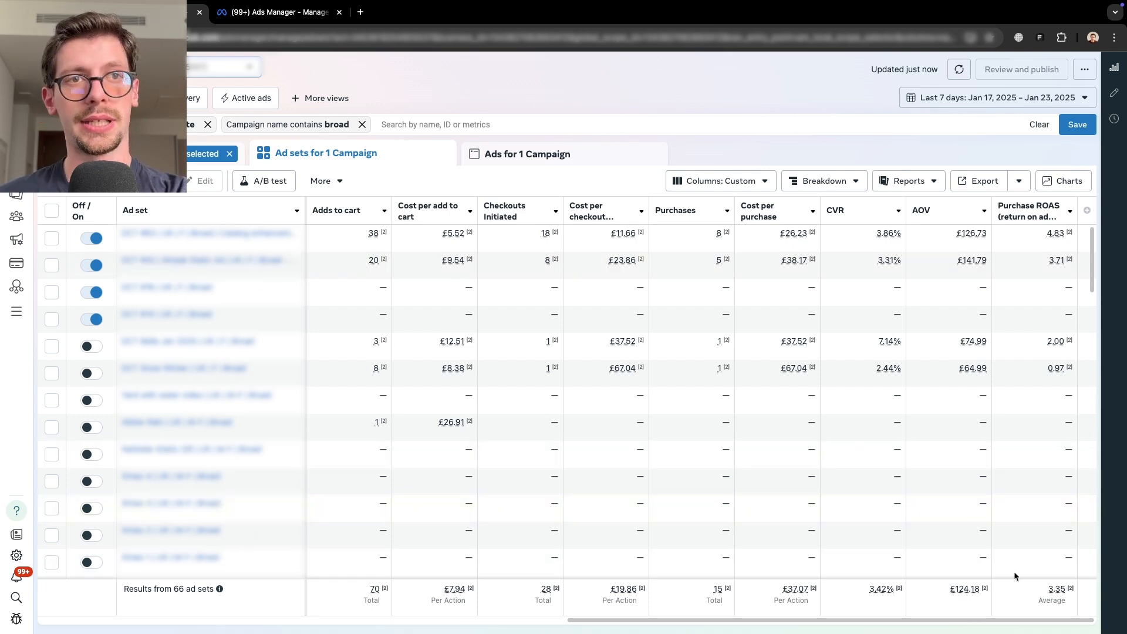
- Open the campaigns view and compute a 20% increase of the 132 daily budget as 132*1.2 in Spotlight
click(136, 154)
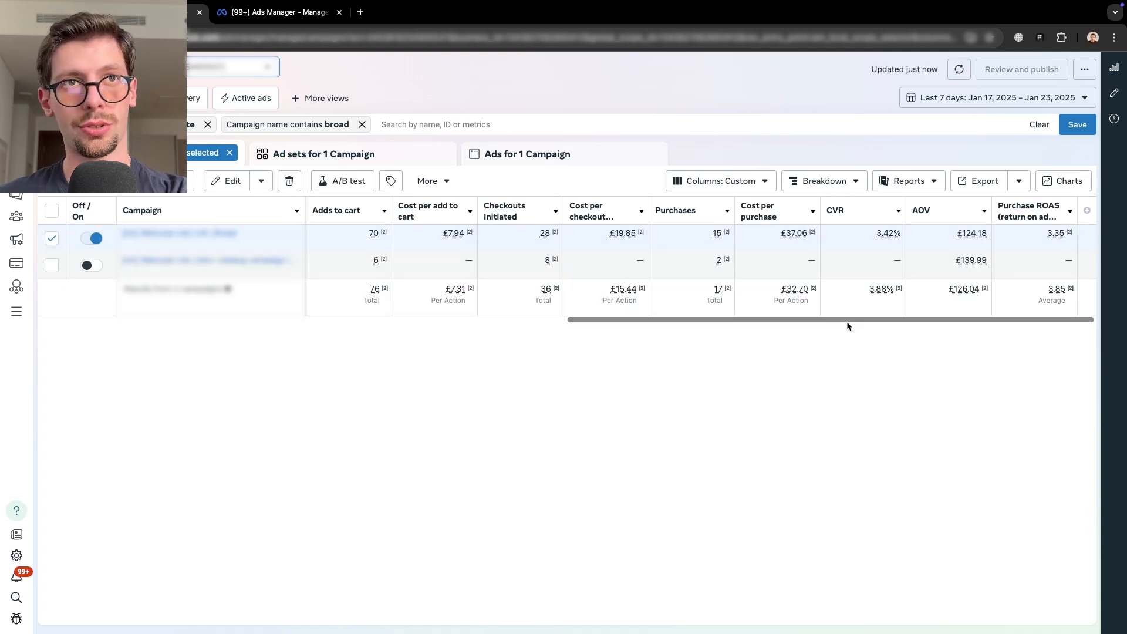
drag(847, 321, 376, 323)
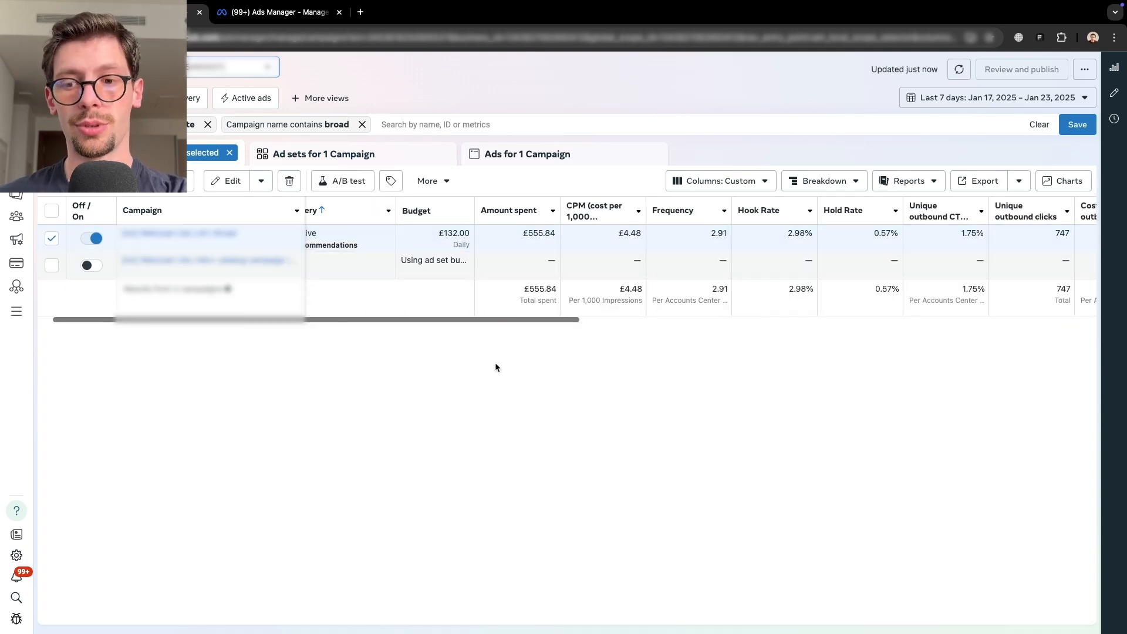
key(super+space)
text(132)
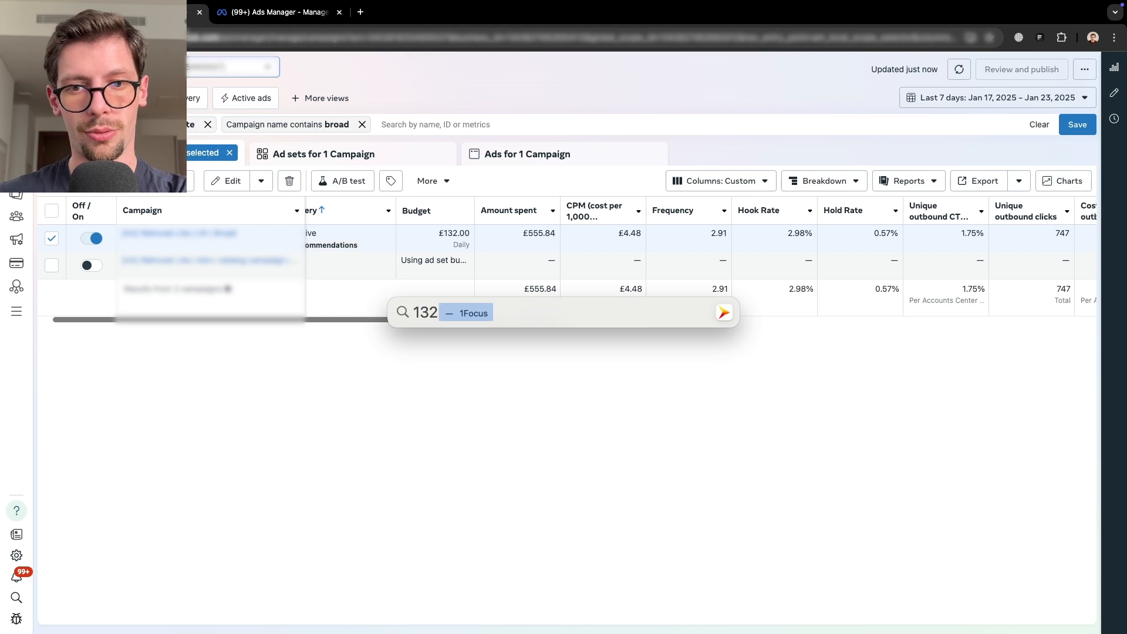
text(*1.2)
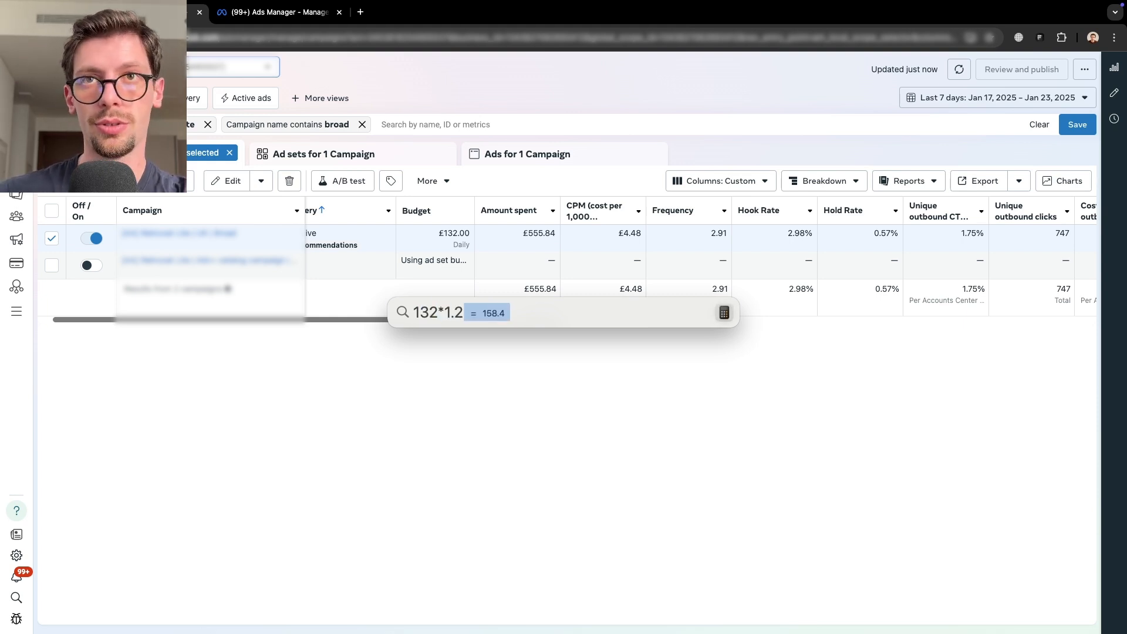
key(Escape)
click(405, 235)
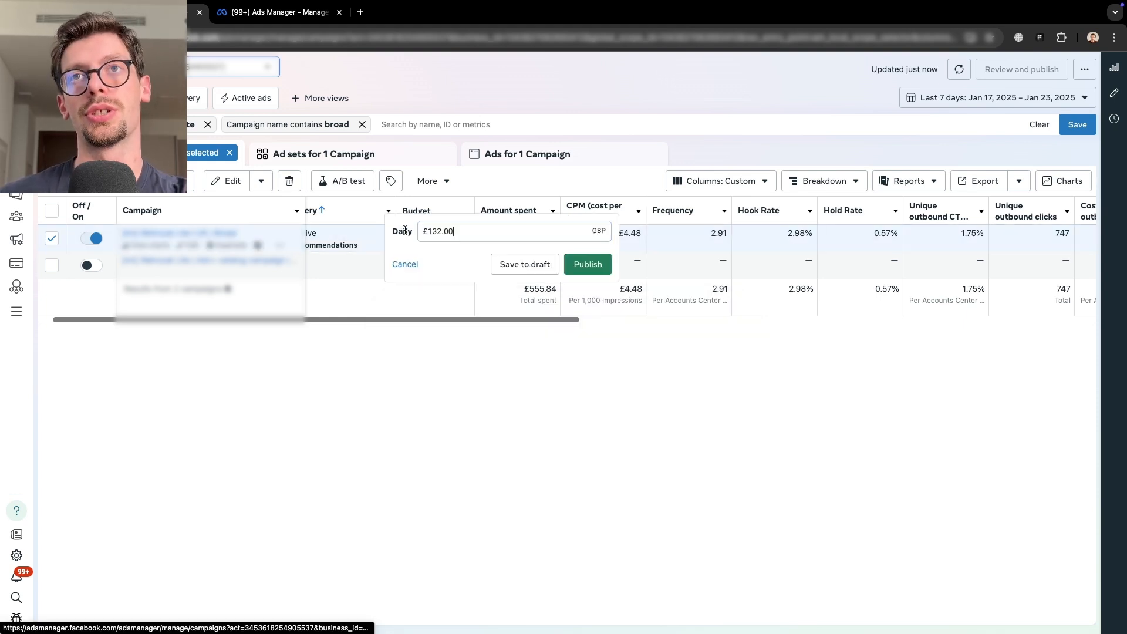
click(437, 232)
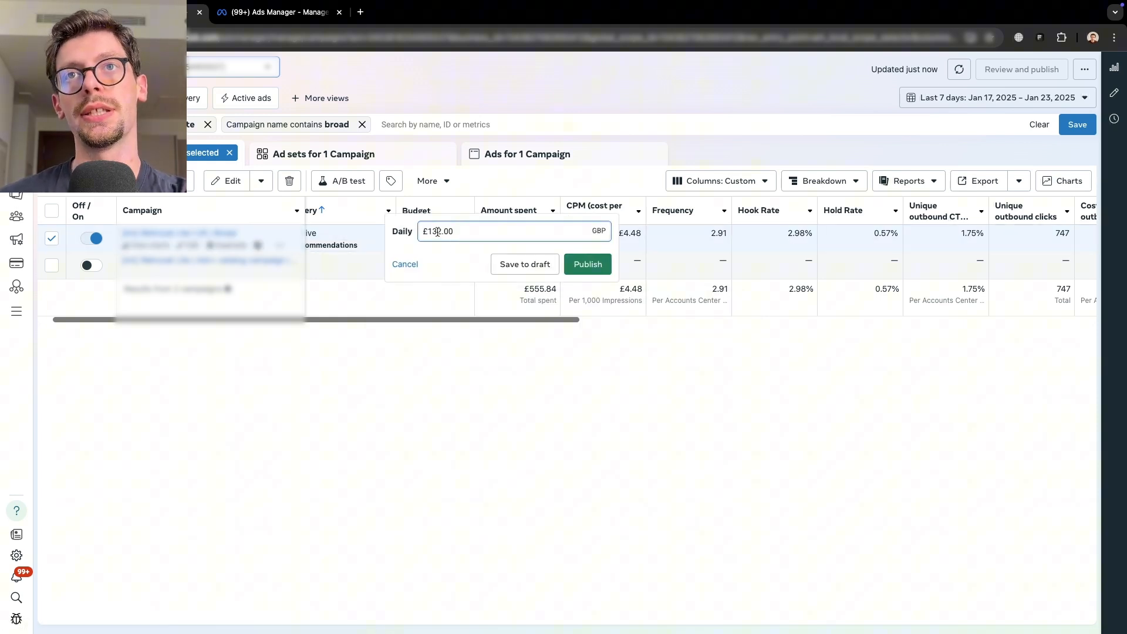
click(405, 265)
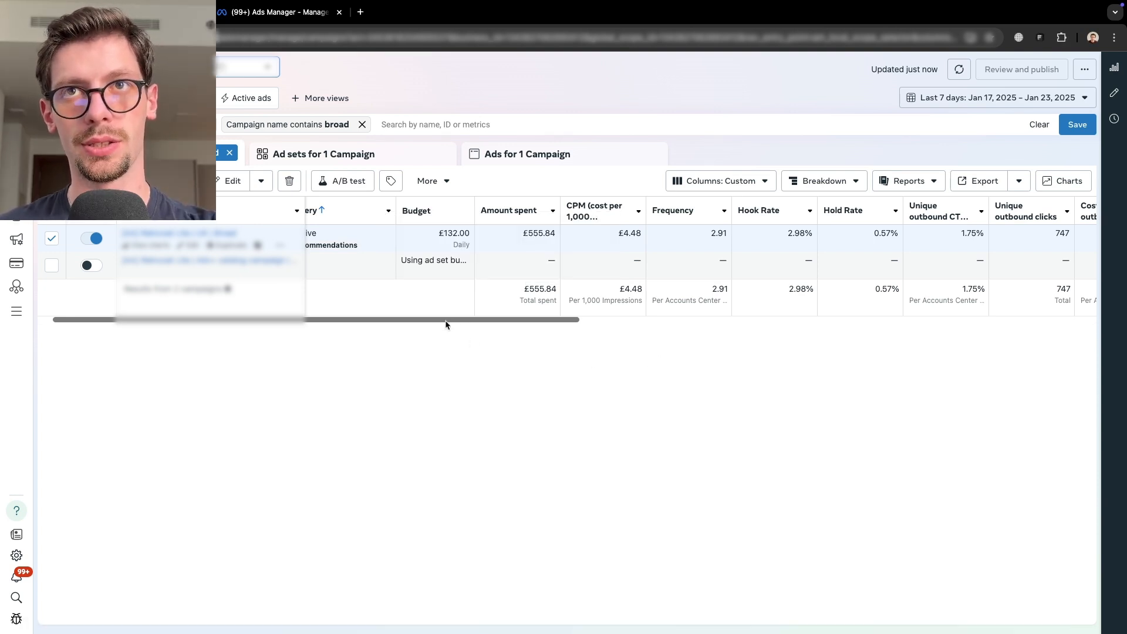
- Compute a 20% reduction of the 132 daily budget as 132*0.8 in Spotlight
drag(450, 325, 1000, 327)
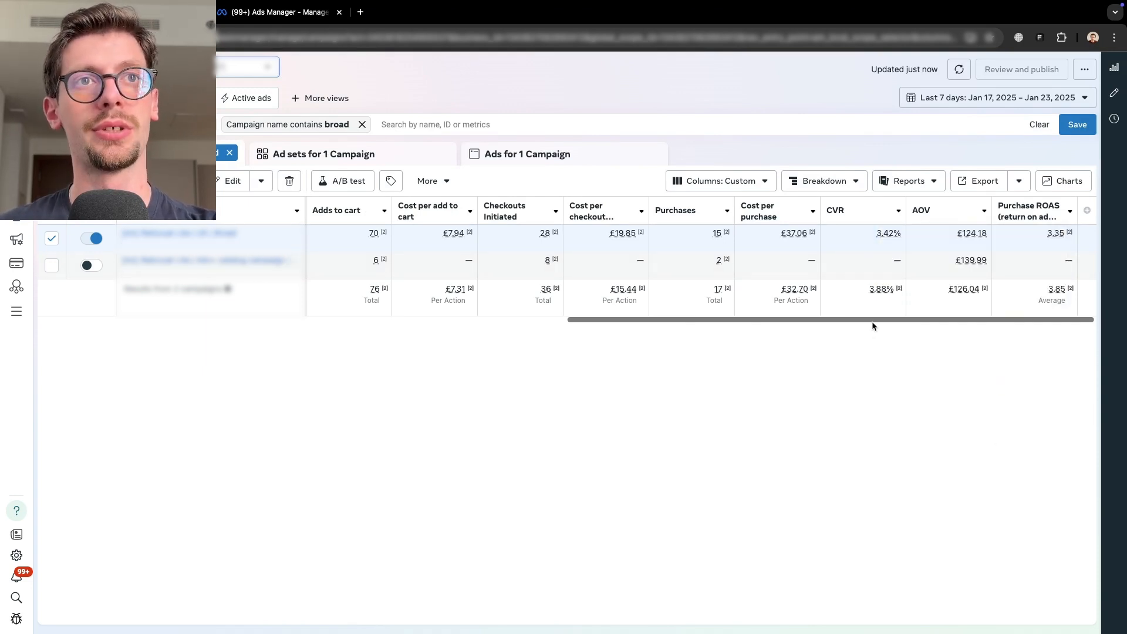
drag(872, 326, 350, 373)
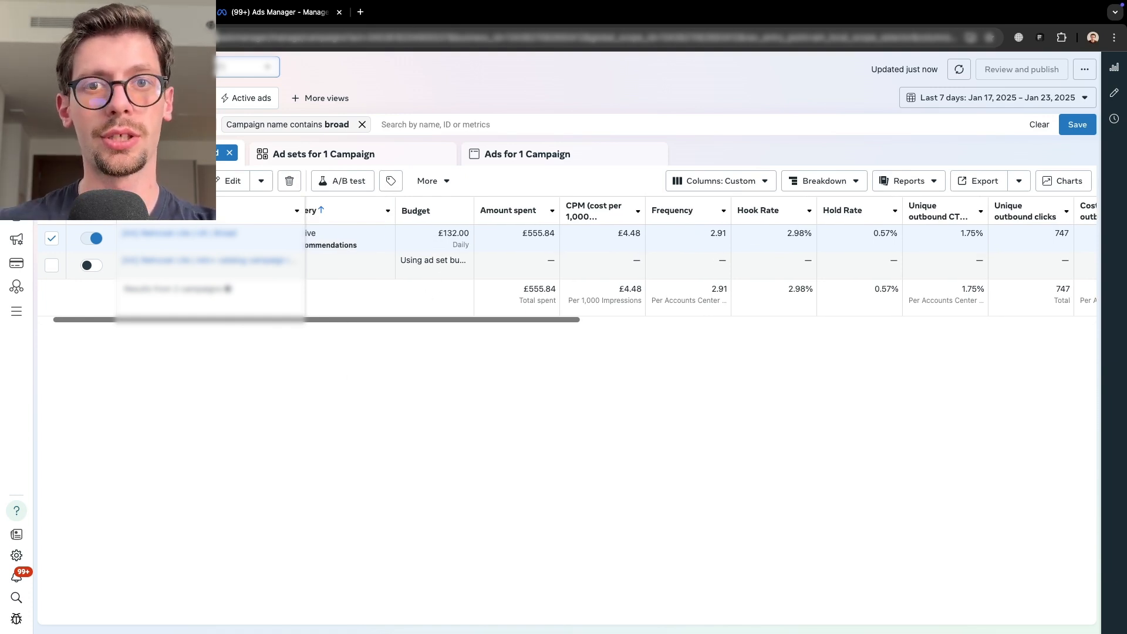
key(super+space)
text(132)
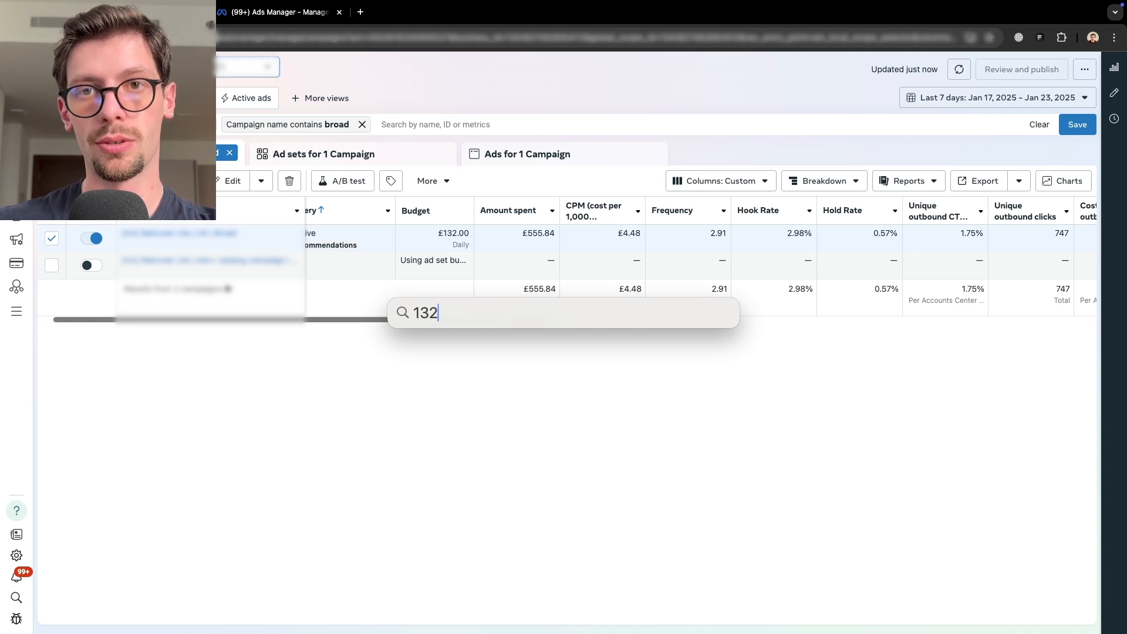
text(*0.8)
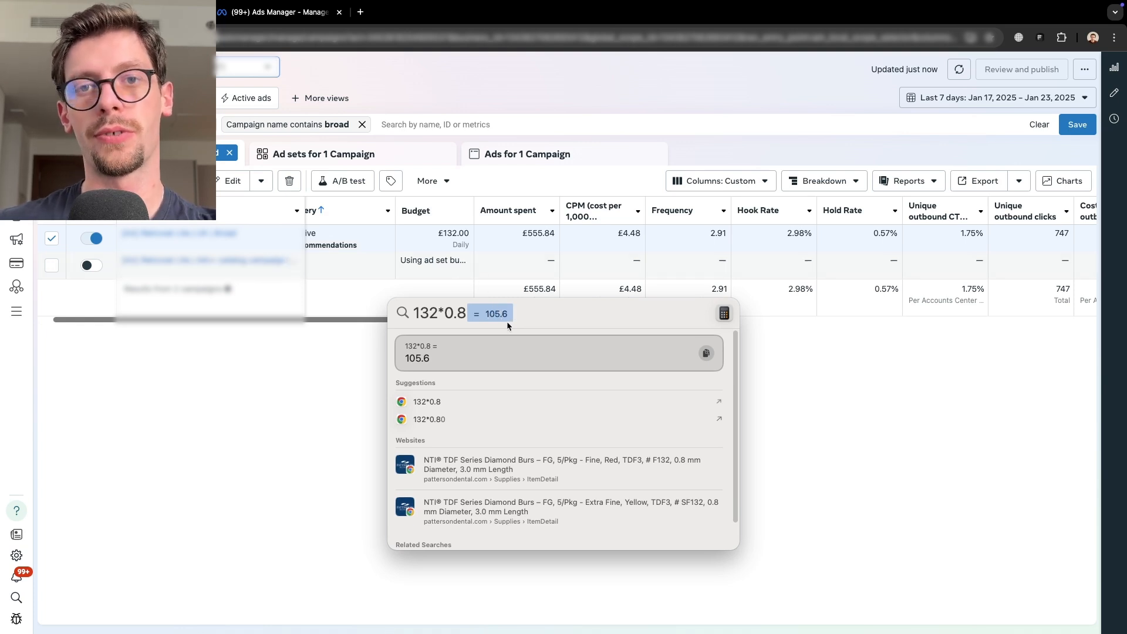
key(Escape)
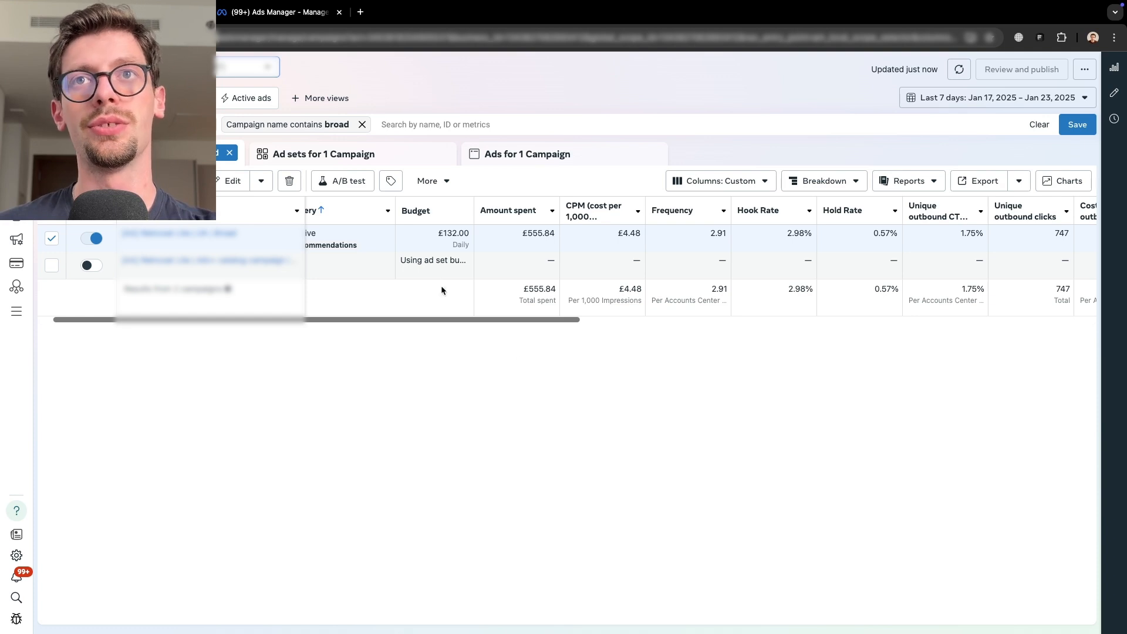
- Return to the ad sets view and set the date range to Yesterday to check the ad sets' purchases
click(326, 162)
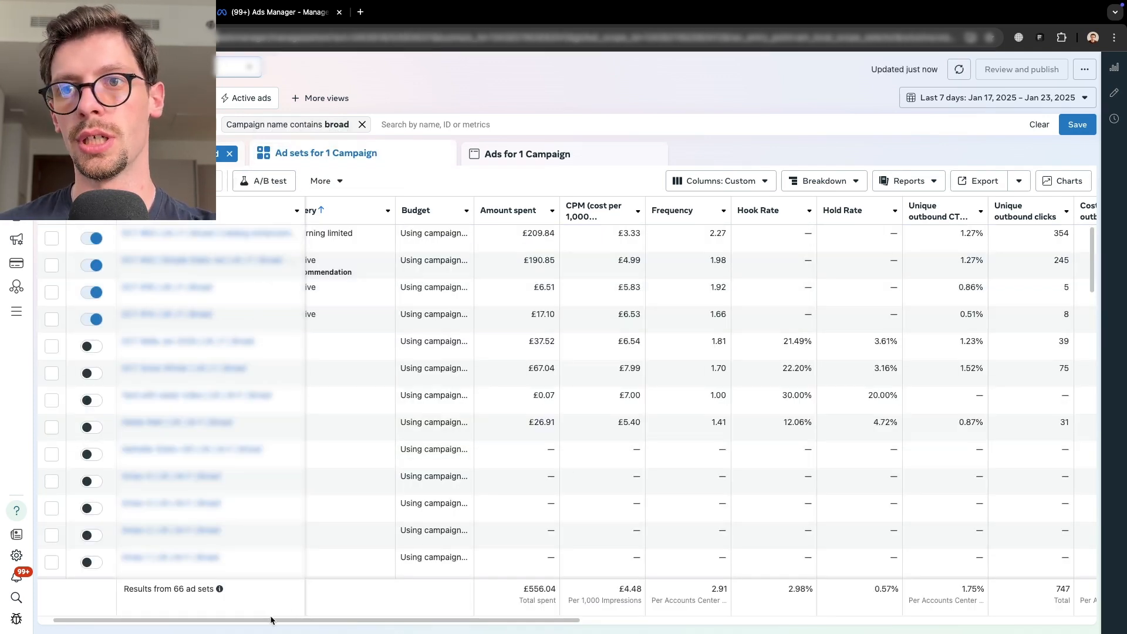
drag(271, 620, 374, 620)
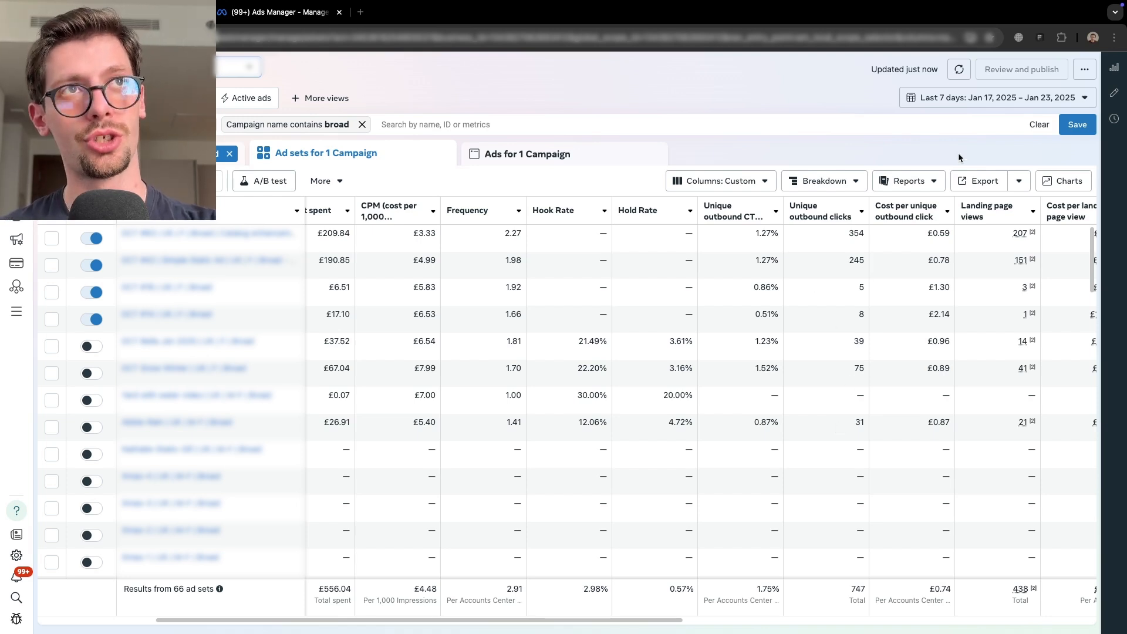
click(1002, 101)
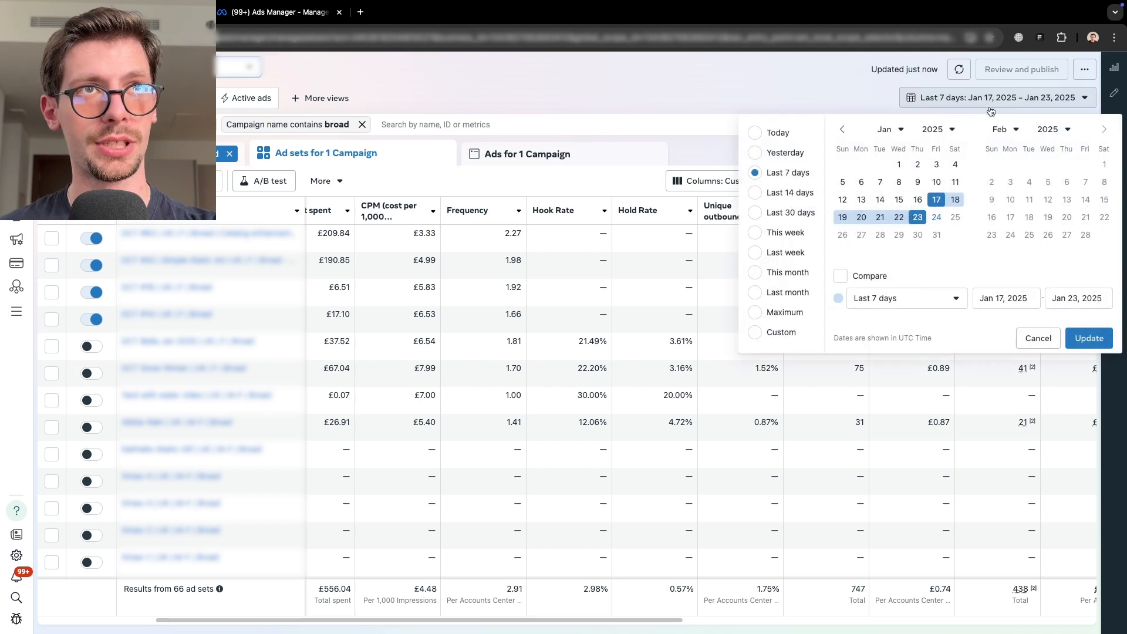
click(786, 153)
click(756, 477)
scroll(990, 233, right, 10)
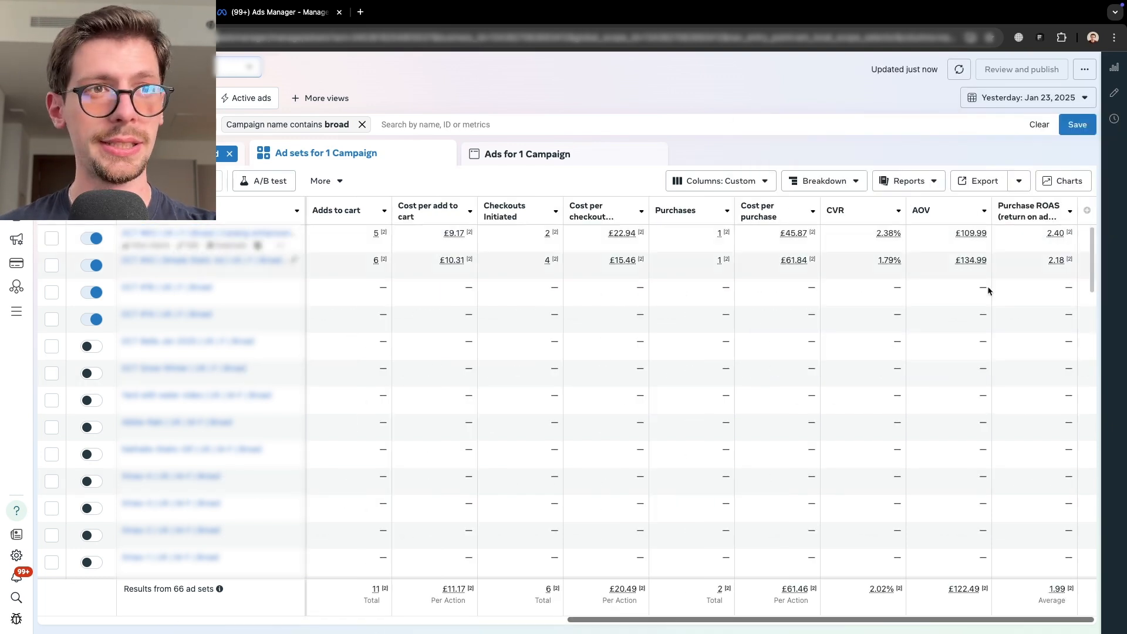
mouse_move(1049, 270)
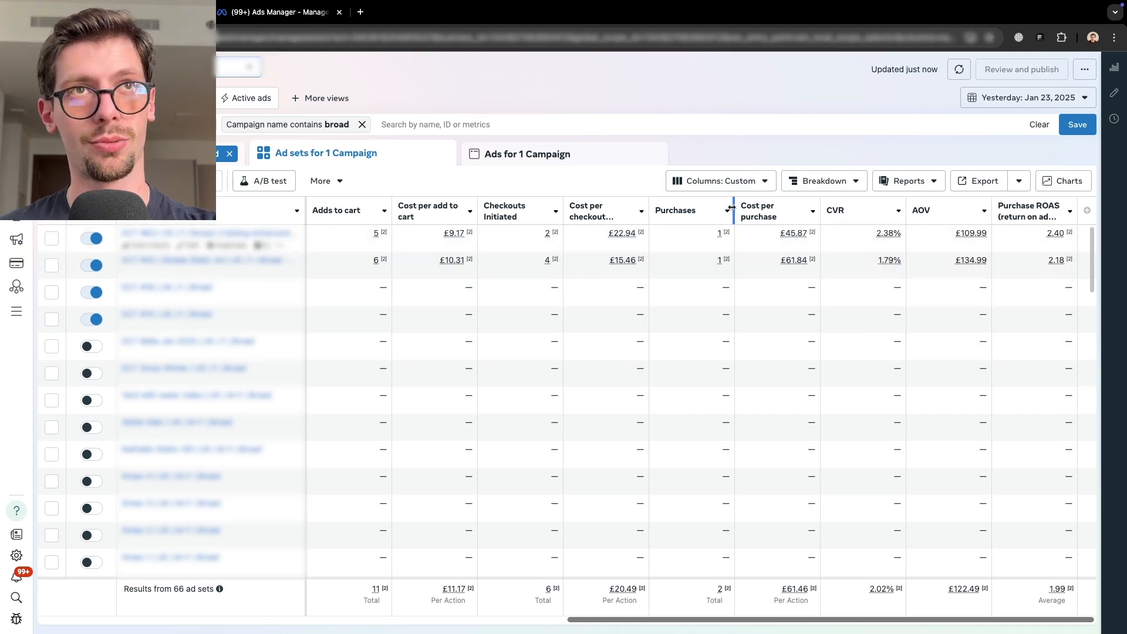
- Set a custom date range of Jan 22, 2025 to review that day's ad set results
click(1028, 97)
click(899, 218)
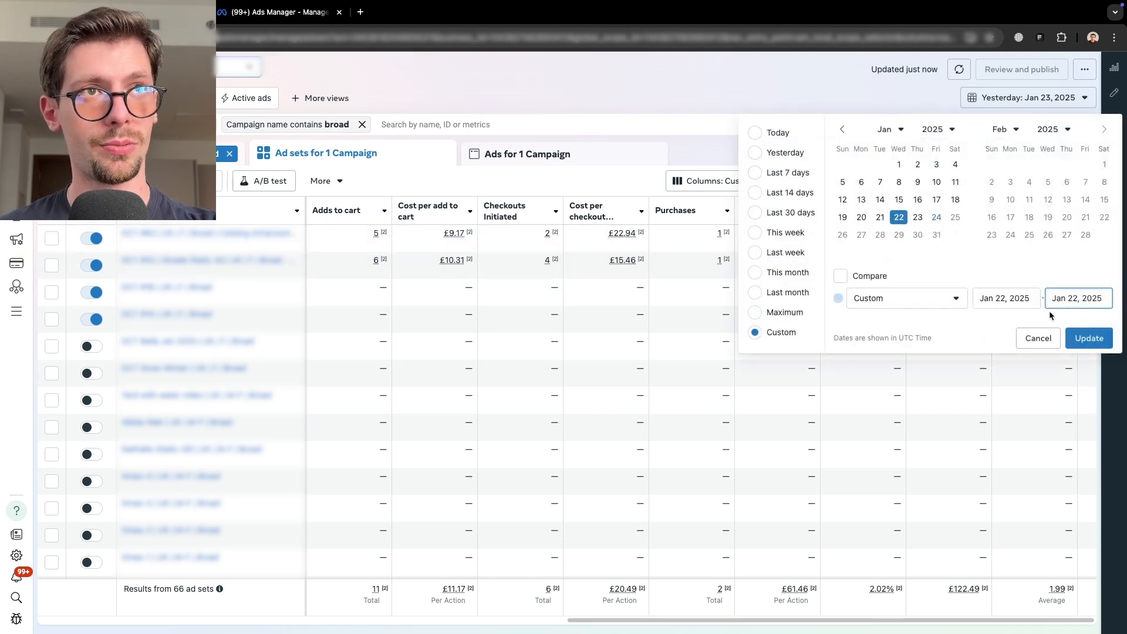
click(1089, 338)
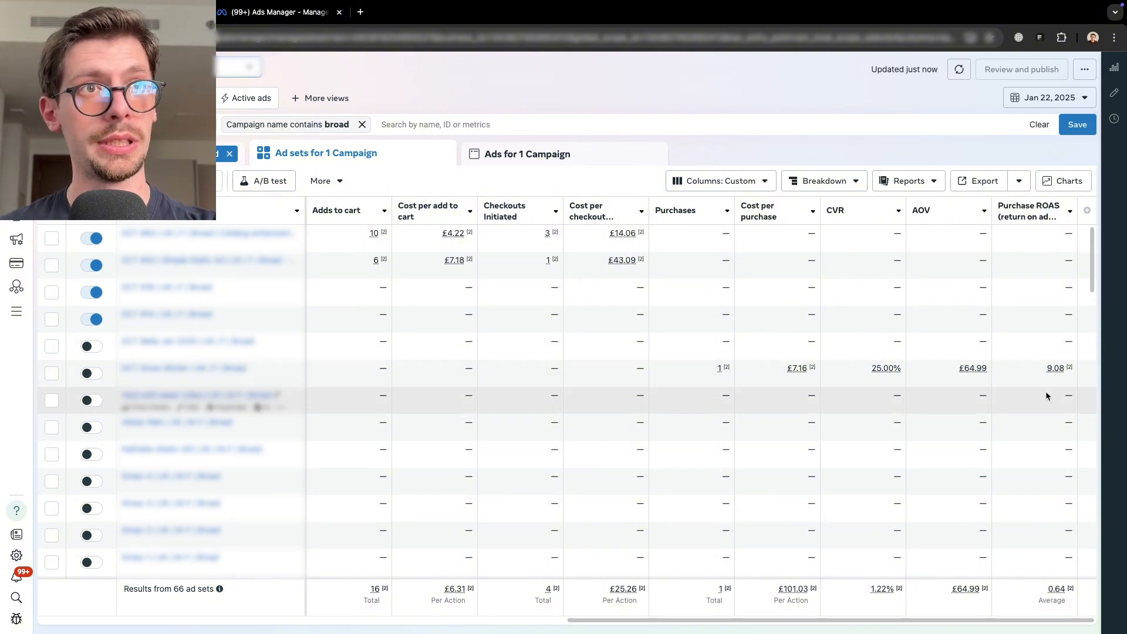
- Review single-day ad set results by setting the date range to Jan 21, 2025 and then Jan 20, 2025
click(1050, 97)
click(880, 217)
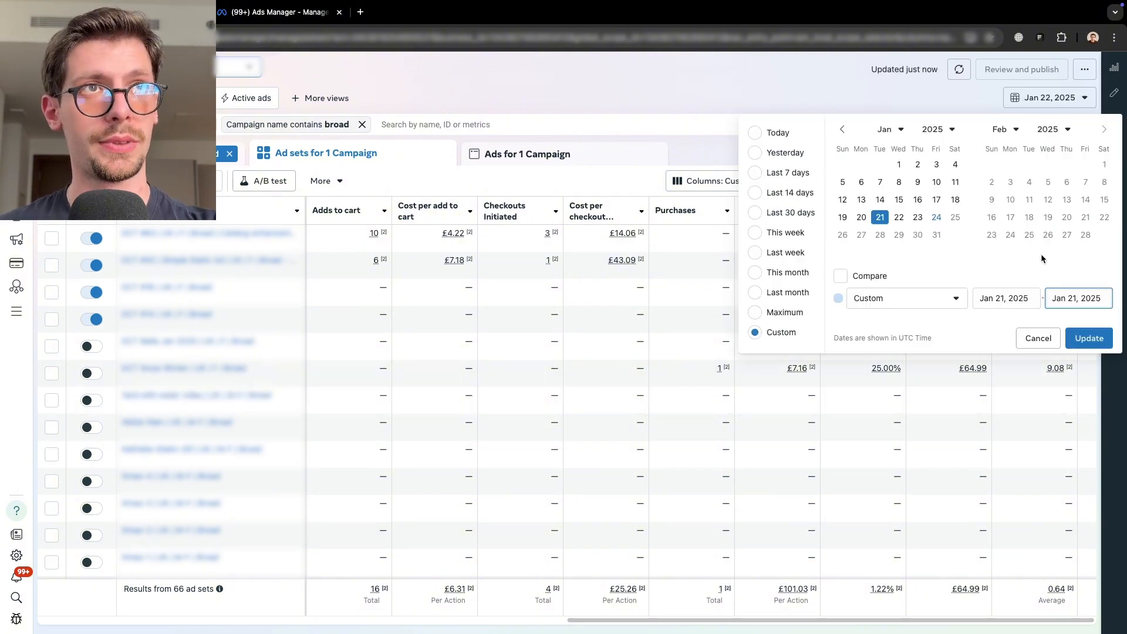
click(1084, 337)
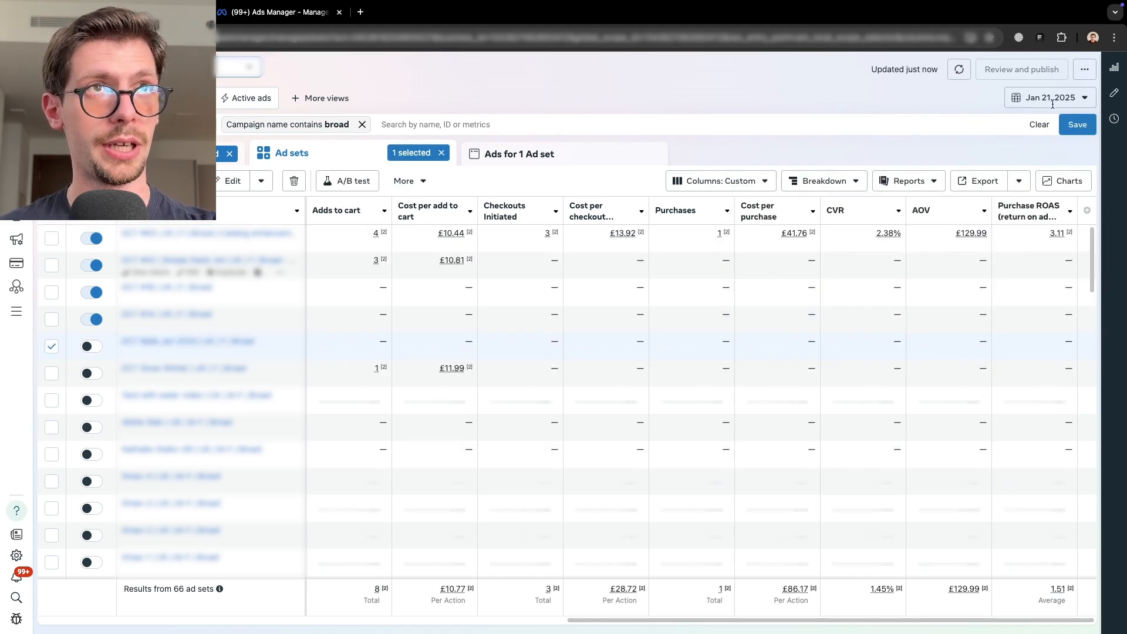
click(1050, 98)
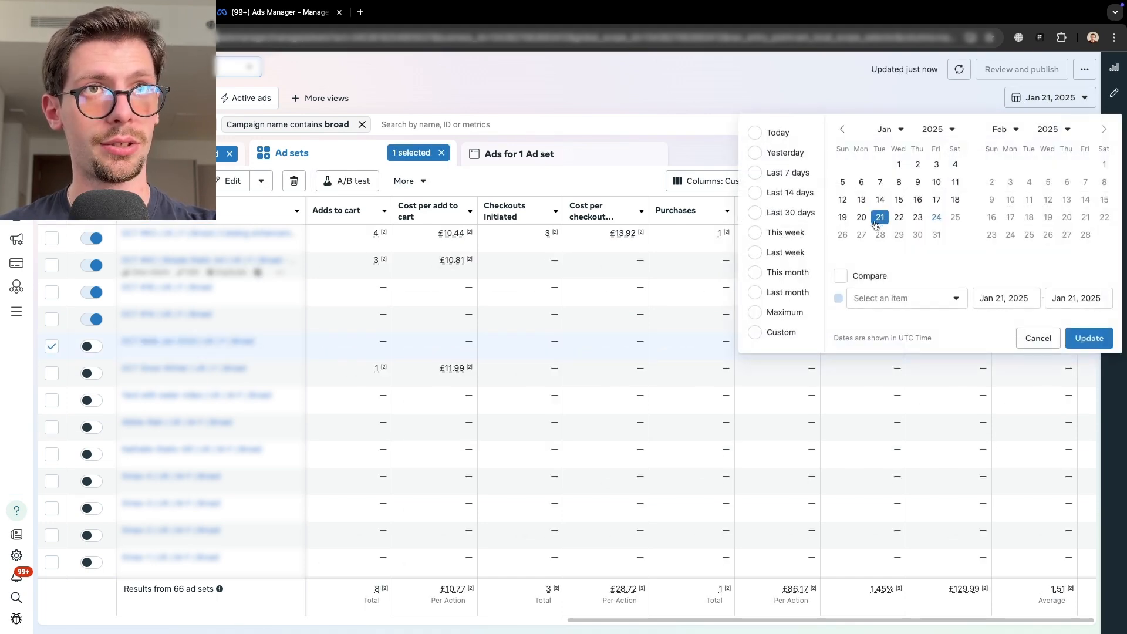
click(862, 216)
click(1088, 339)
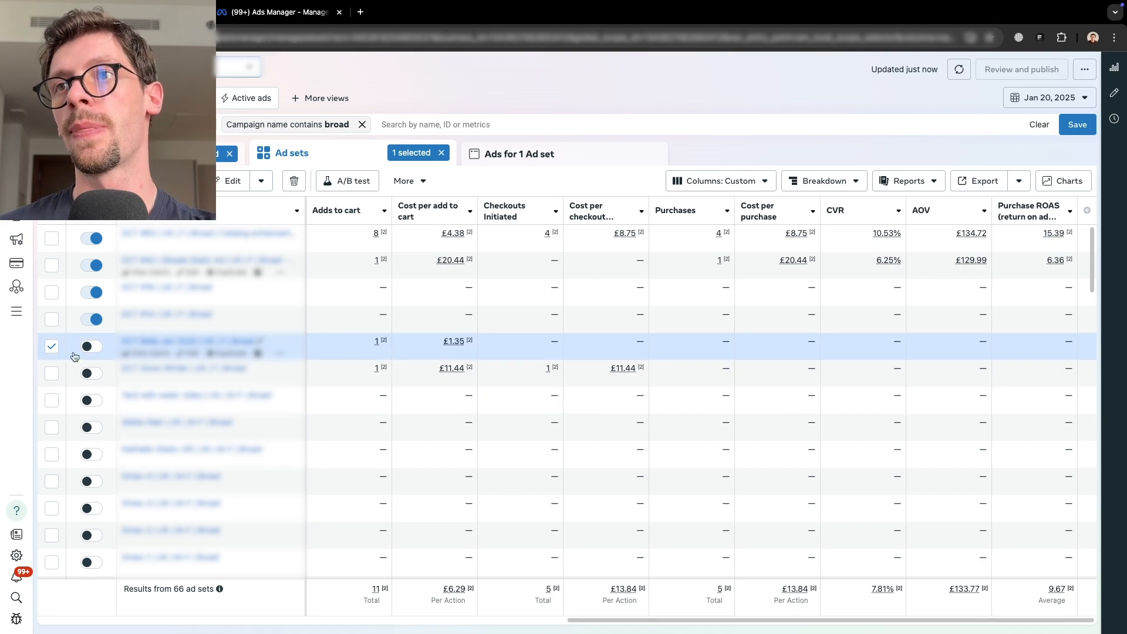
- Clear the selected ad set row and switch the date range to Last 7 days
click(54, 350)
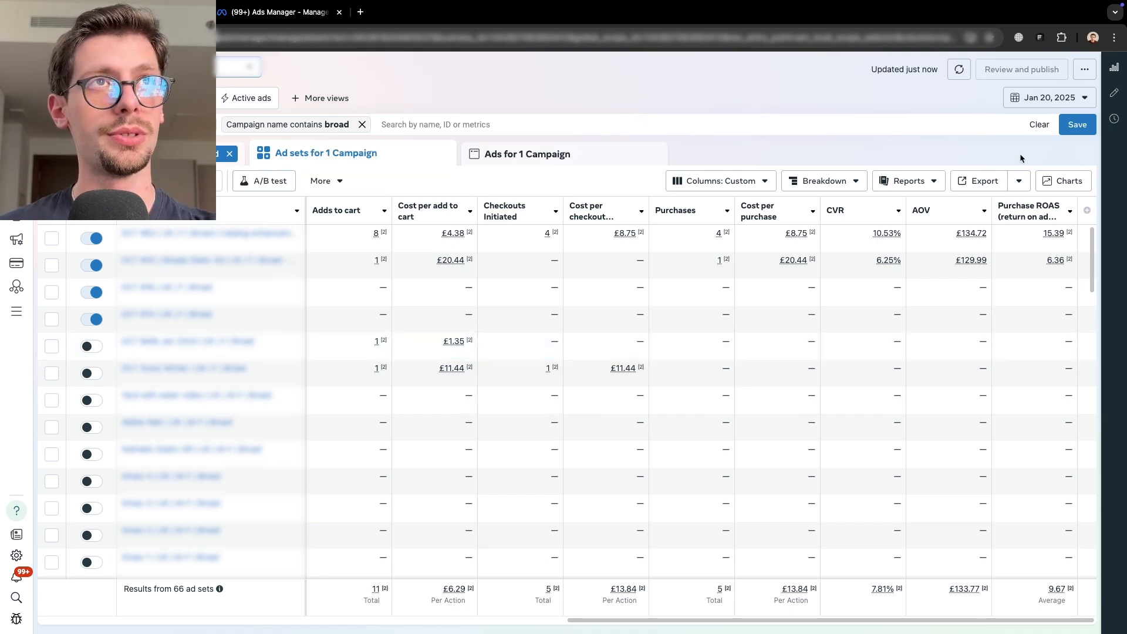
click(1040, 99)
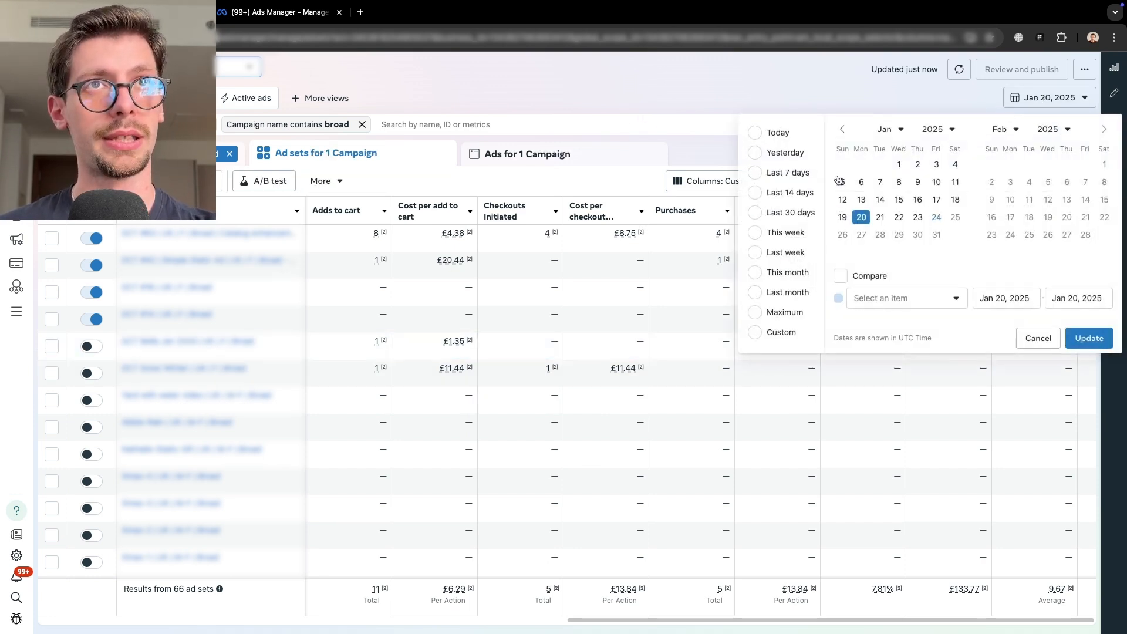
click(781, 175)
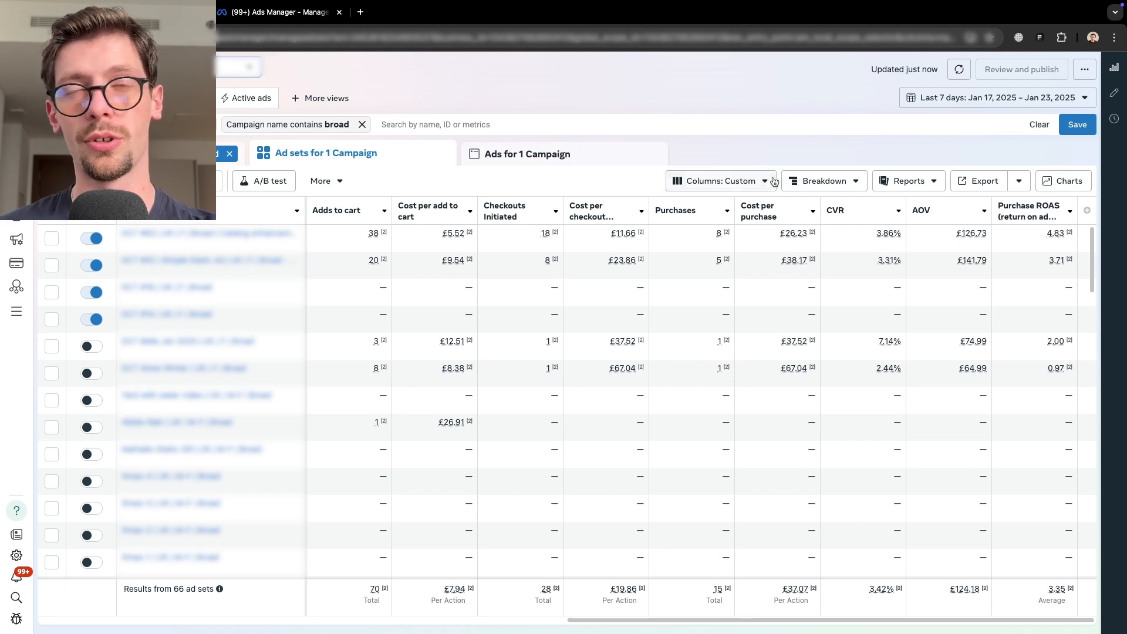
- Set a custom date range of Jan 21, 2025 to Jan 23, 2025 to review the ad sets' results
click(975, 99)
click(880, 217)
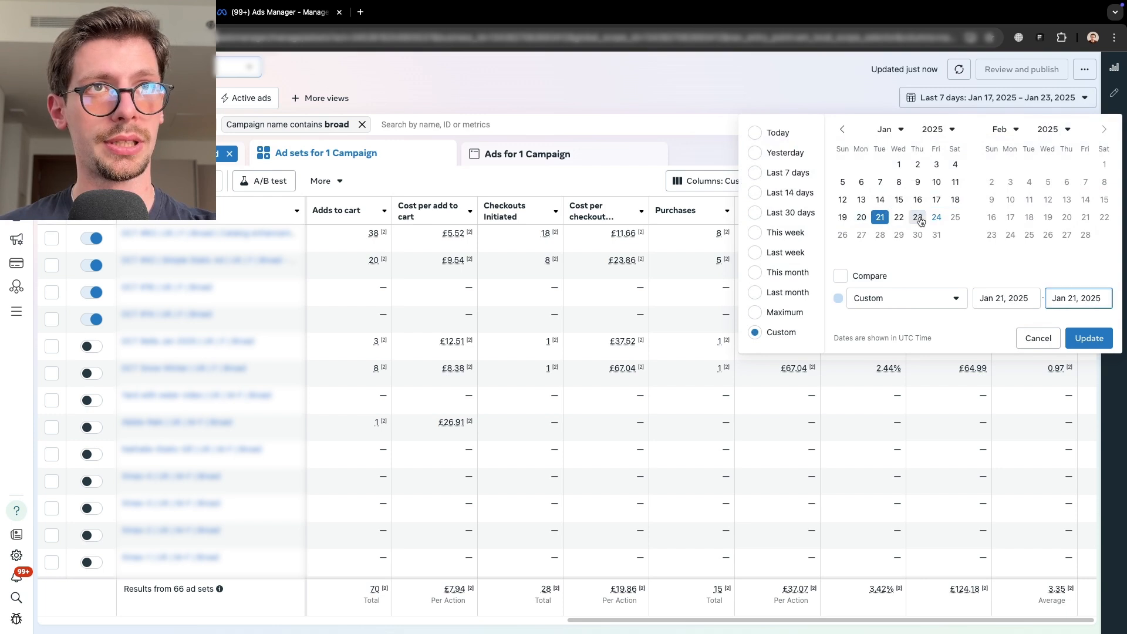
click(918, 218)
click(1067, 340)
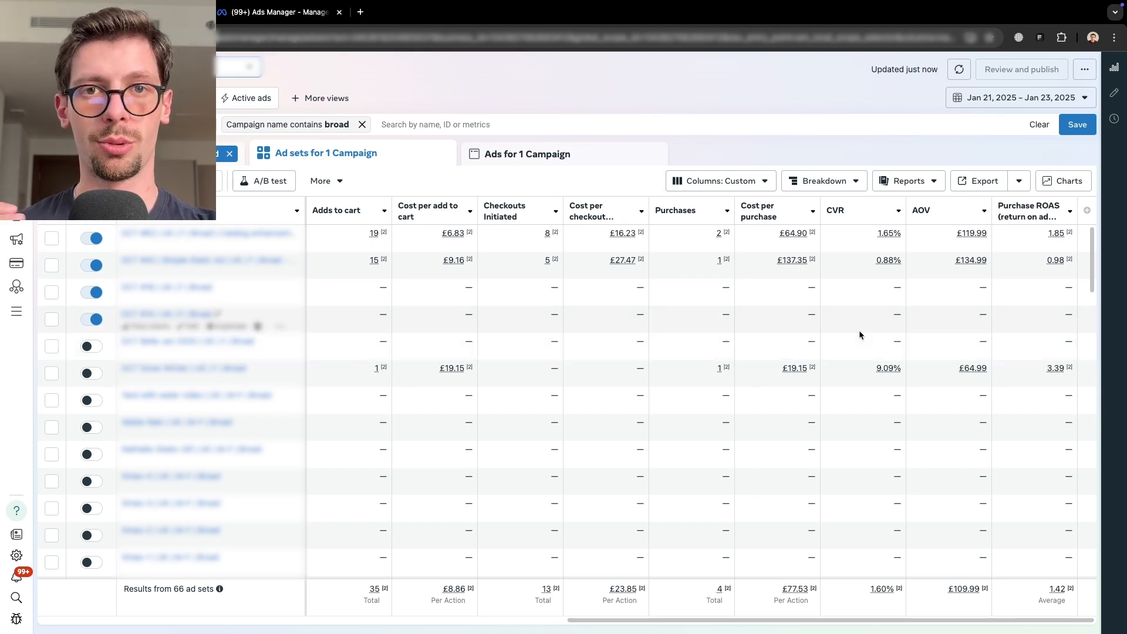
click(990, 105)
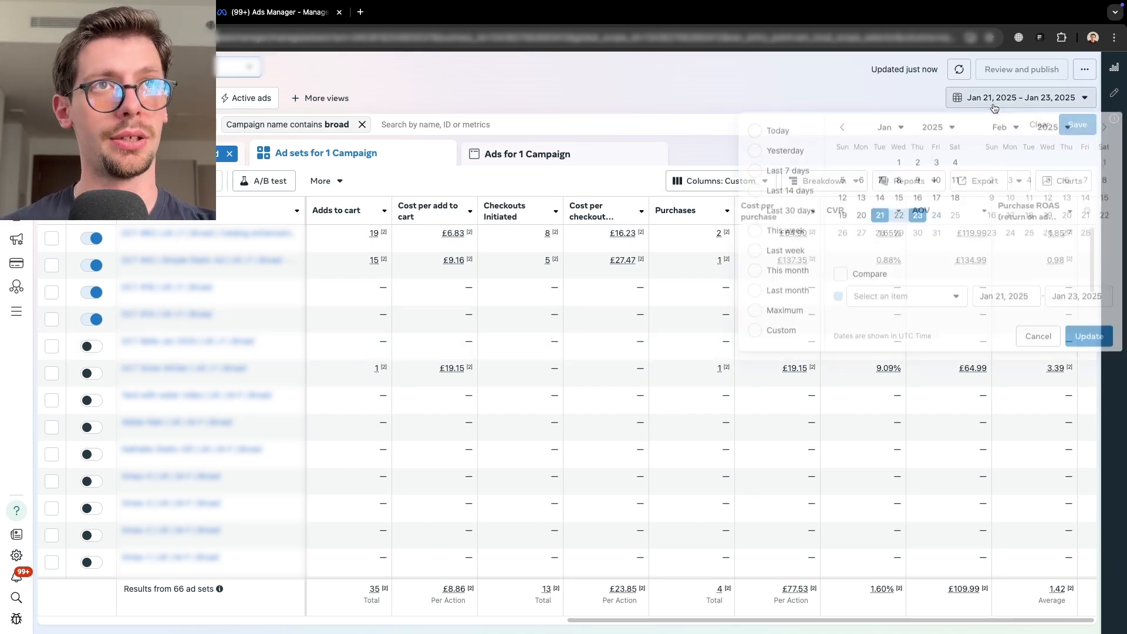